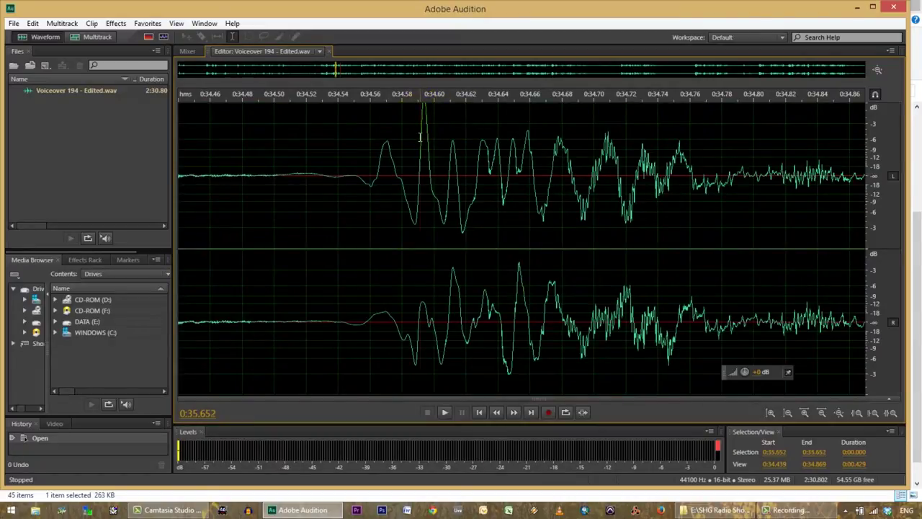
- Delete the roughly 5 ms peak at about 0:34.591 and play the edited passage from about 0:33.75
drag(420, 137, 428, 139)
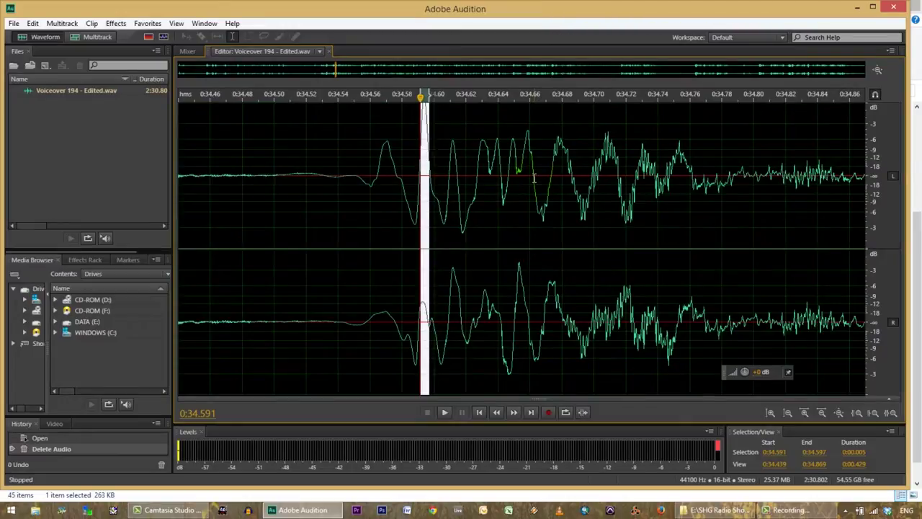
key(Delete)
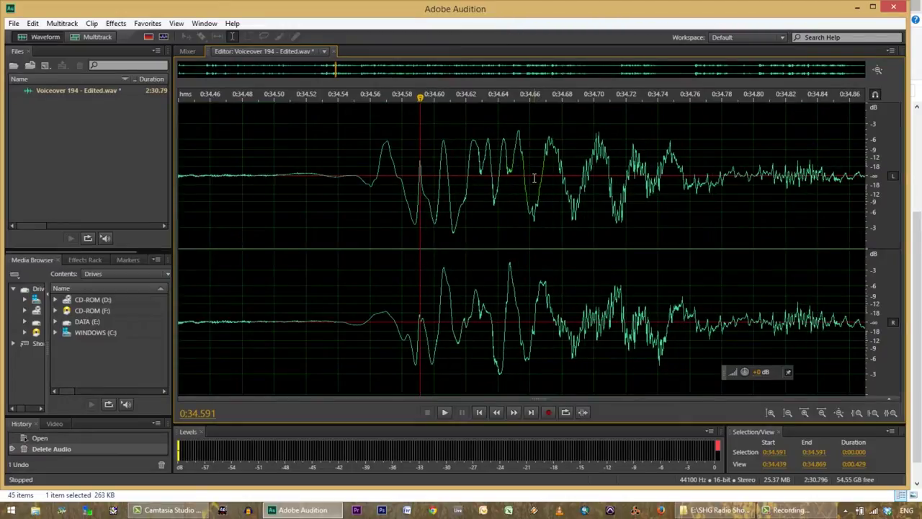
click(821, 414)
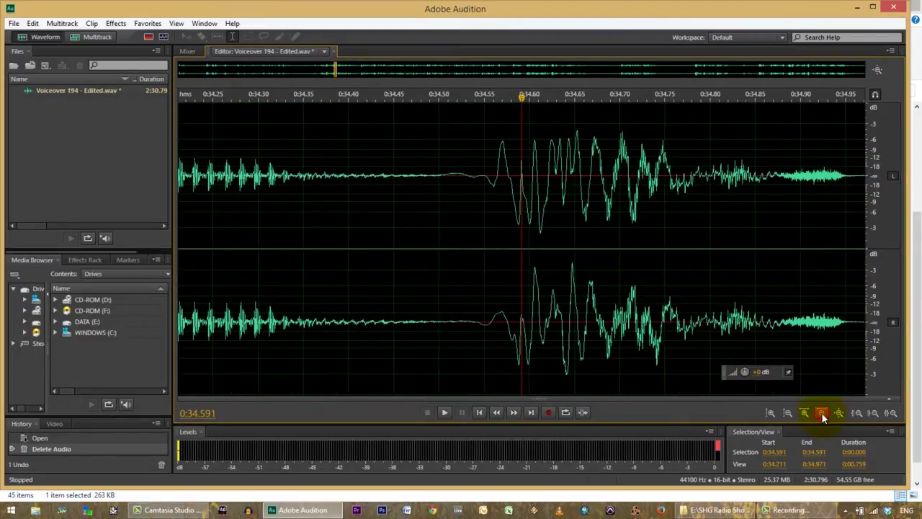
click(199, 191)
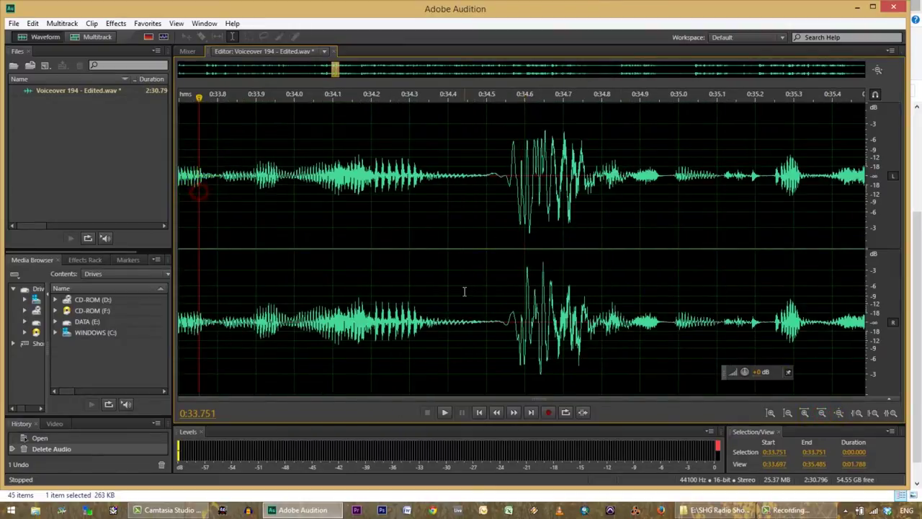
key(space)
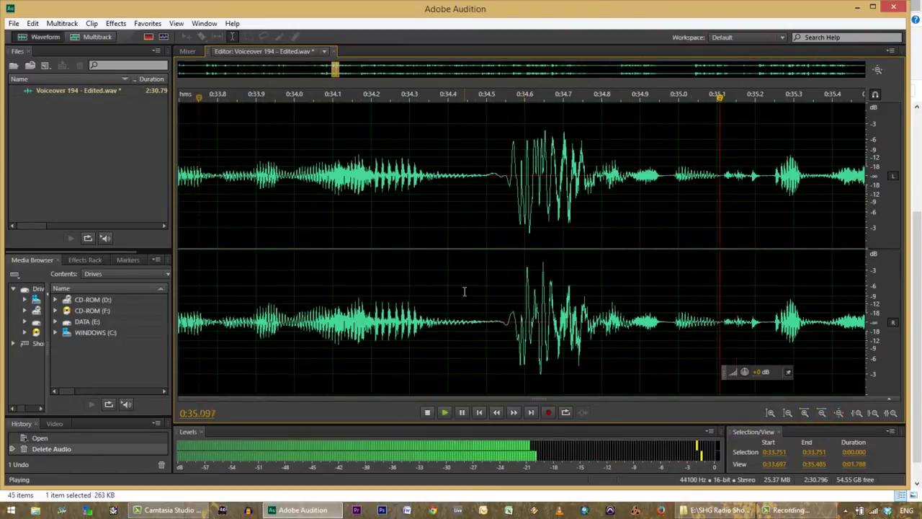
key(space)
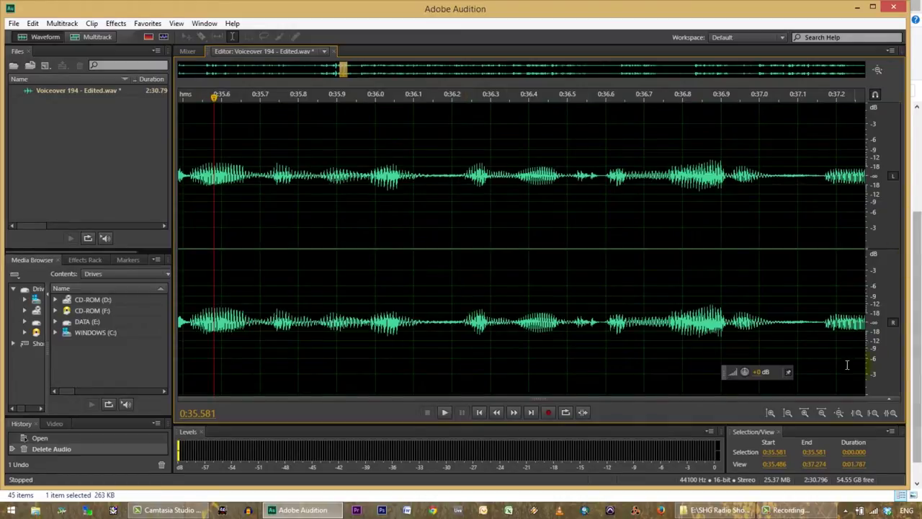
- Examine the loud burst between about 0:34.456 and 0:34.800 up close and play it
click(822, 412)
click(822, 412)
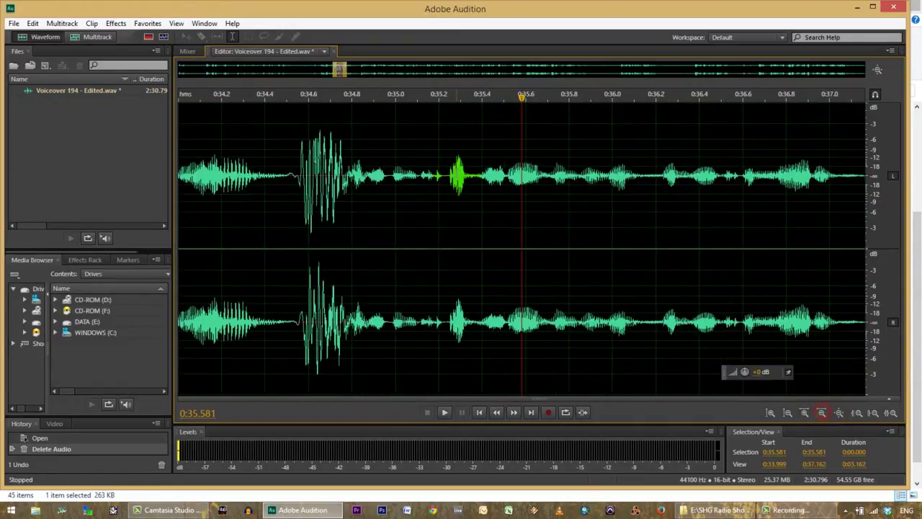
drag(277, 197, 352, 202)
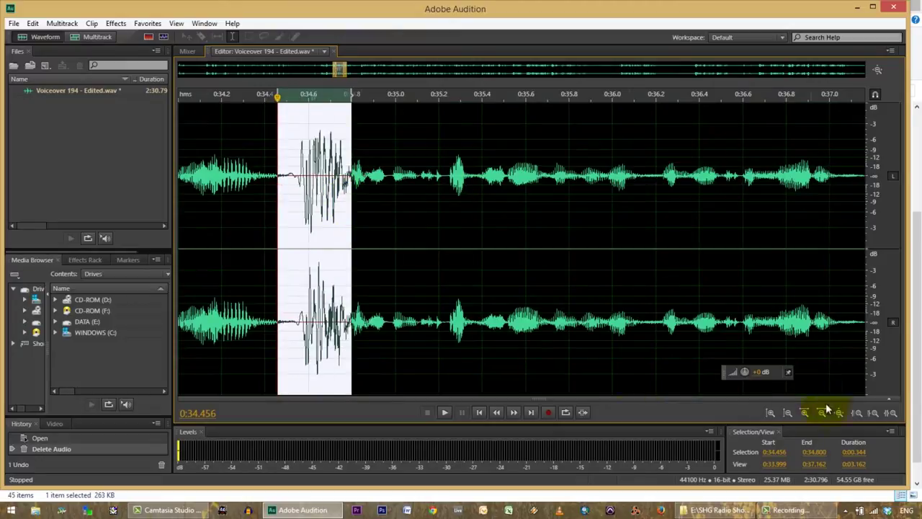
click(890, 412)
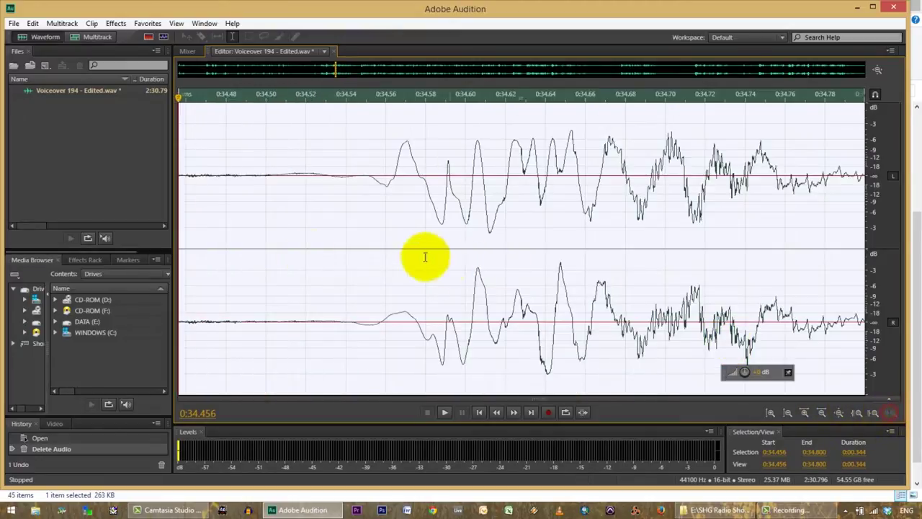
click(257, 230)
key(space)
key(space)
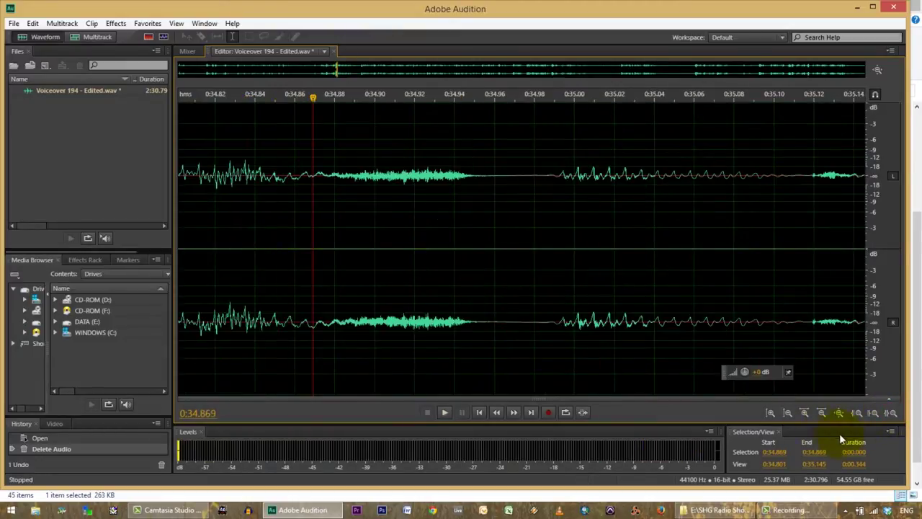
- Play the loud burst in context, starting from about 0:34.24
click(822, 413)
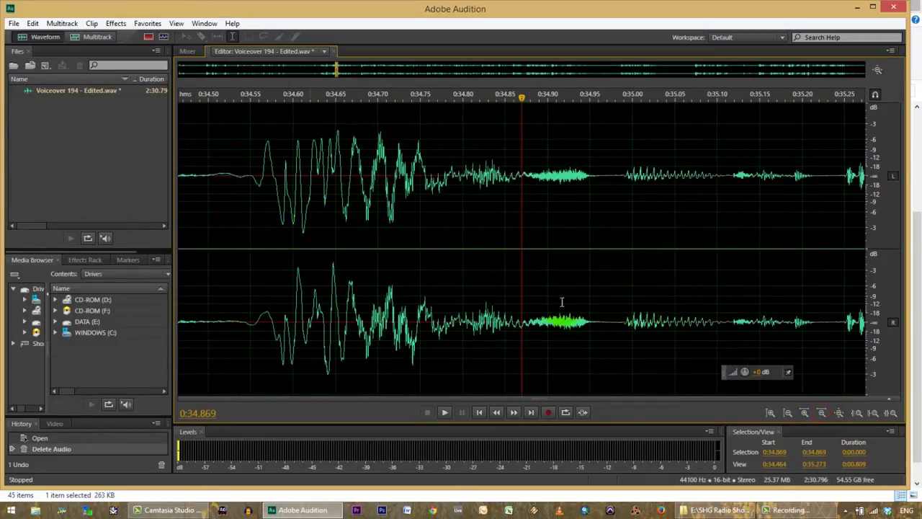
click(822, 414)
click(222, 203)
key(space)
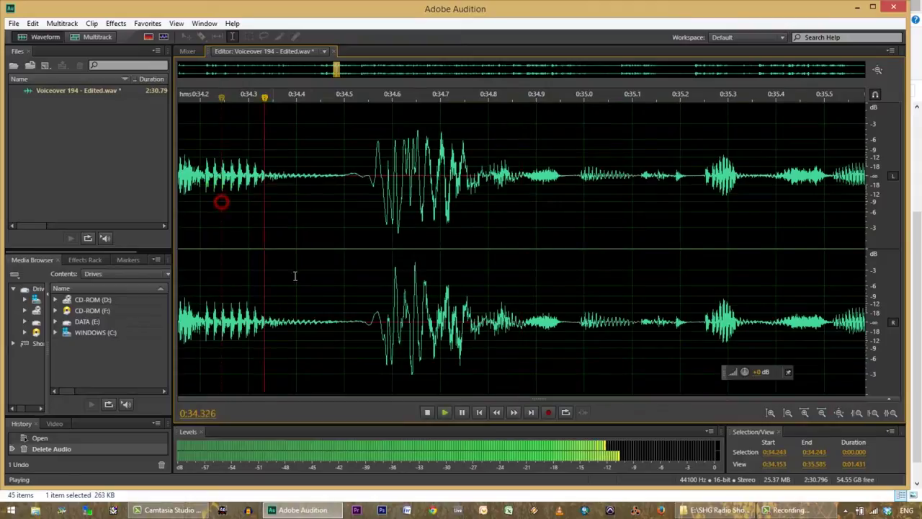
key(space)
- Replay the passage from about 0:34.25 and select about 11 ms of the burst starting at about 0:34.588
drag(370, 180, 378, 181)
click(222, 200)
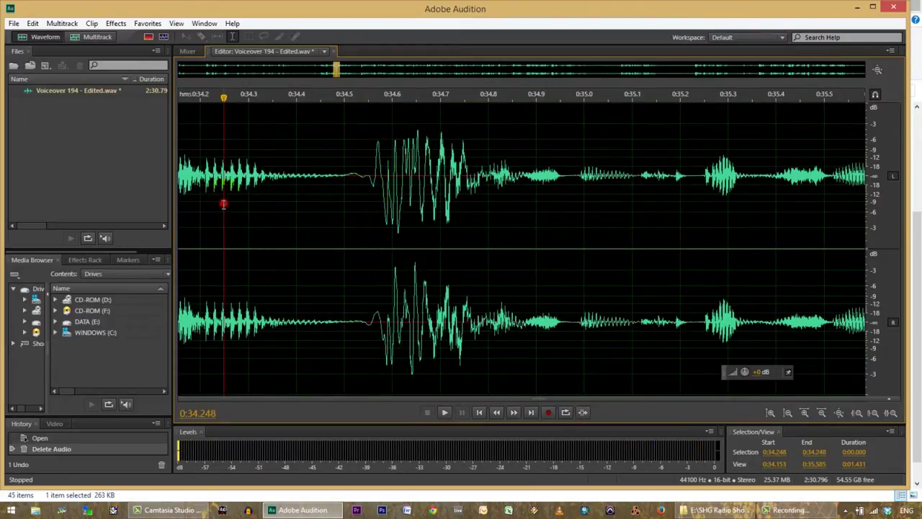
key(space)
key(space)
drag(386, 169, 392, 170)
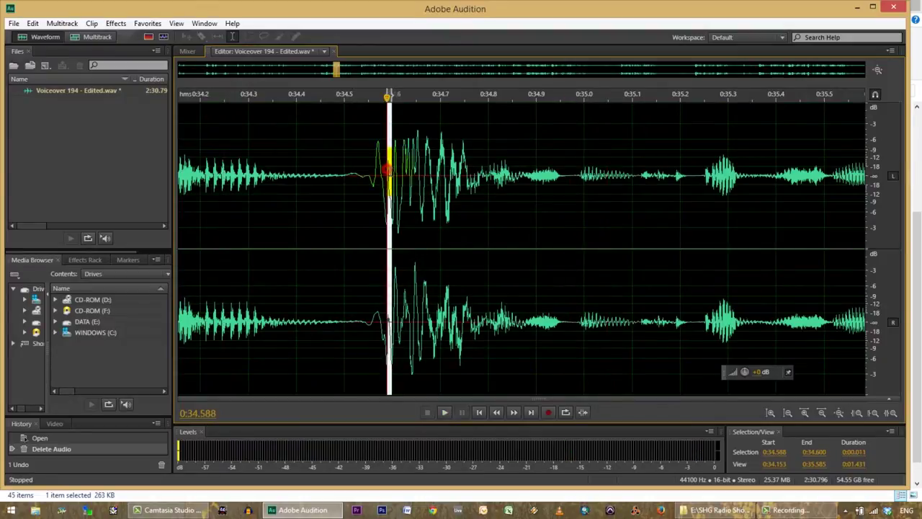
- Try the Fade Out favorite on the selected sliver and undo it
click(147, 23)
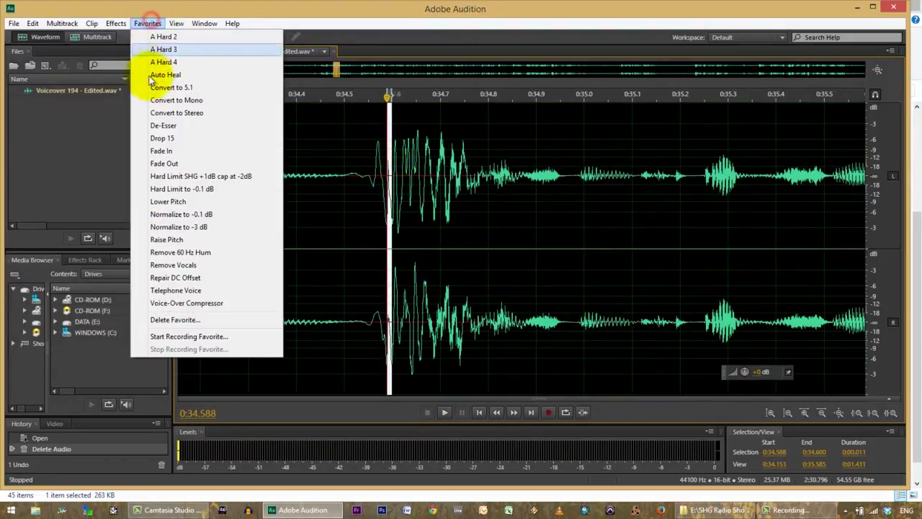
click(167, 162)
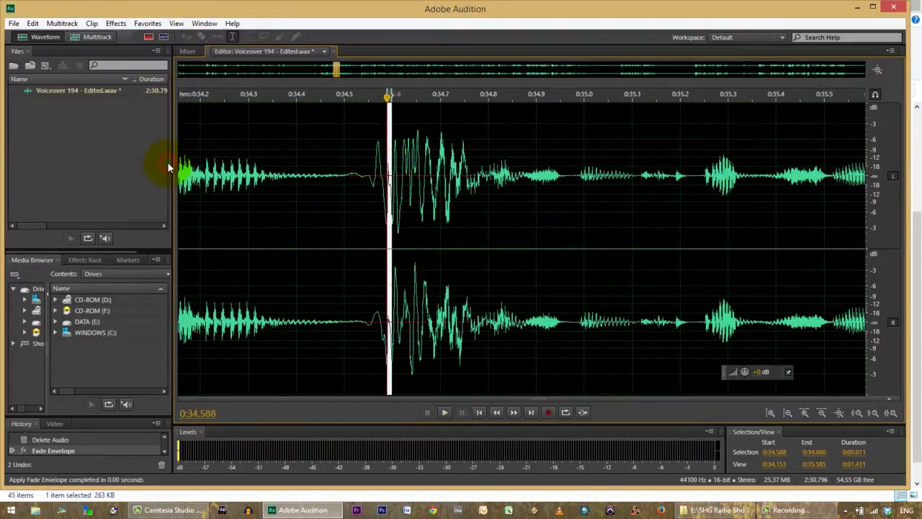
key(ctrl+z)
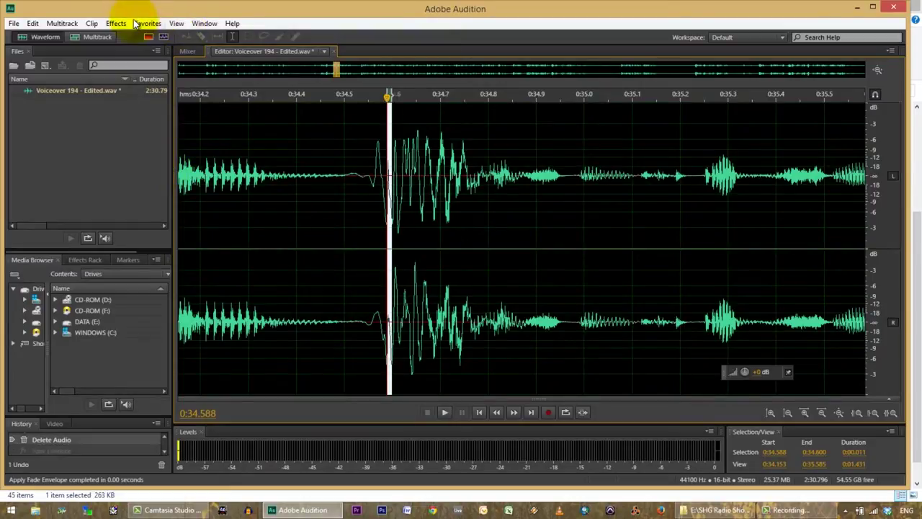
- Apply the Amplify effect to the selected sliver with left and right gain set to -12 dB
click(115, 23)
mouse_move(141, 165)
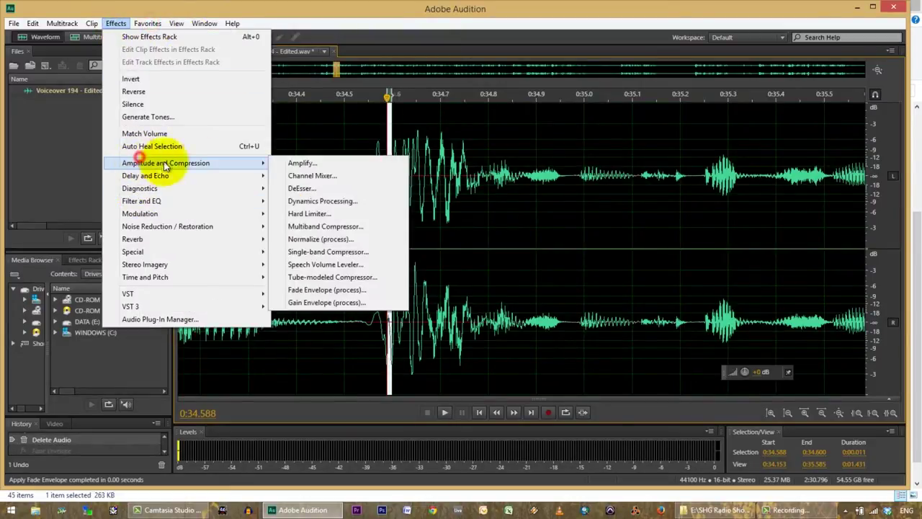
click(302, 164)
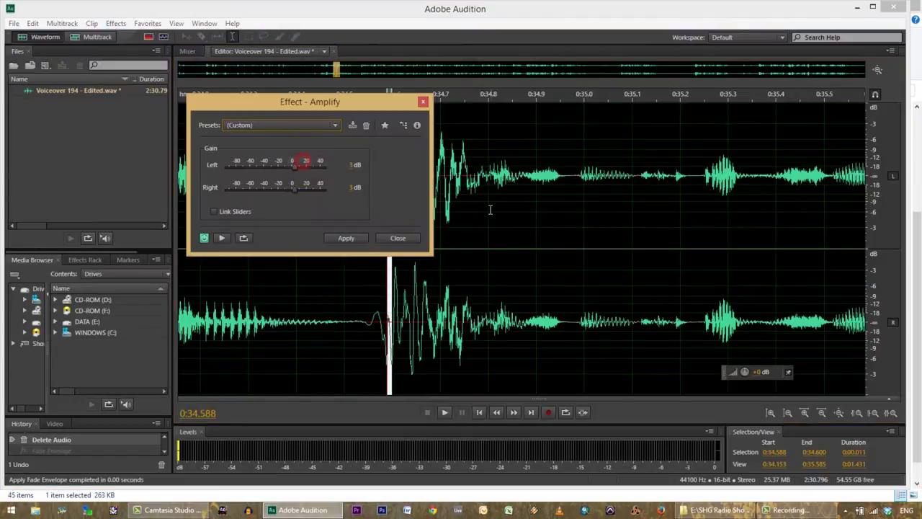
click(345, 165)
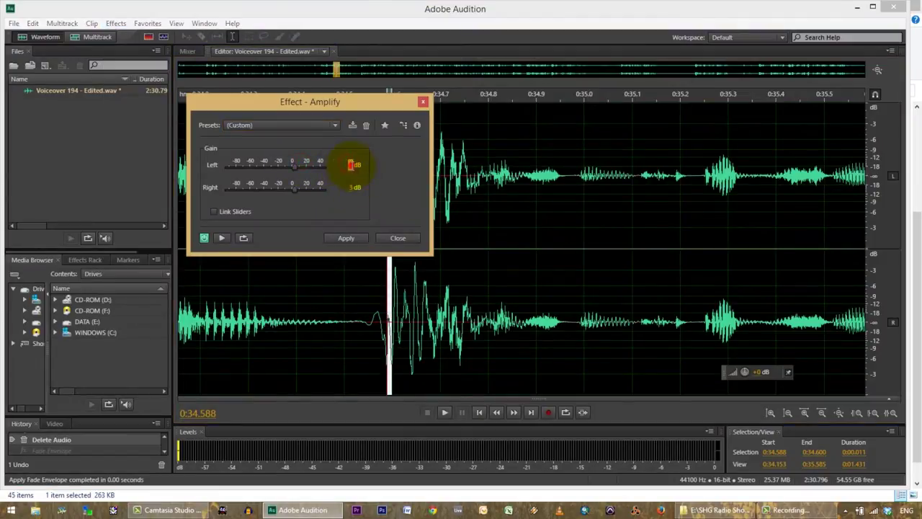
text(-12)
key(Tab)
text(-12)
key(Tab)
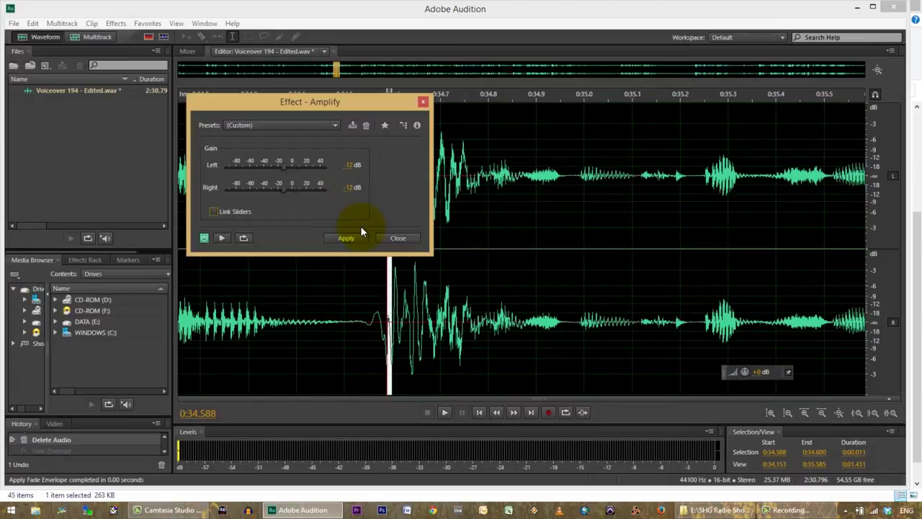
click(353, 239)
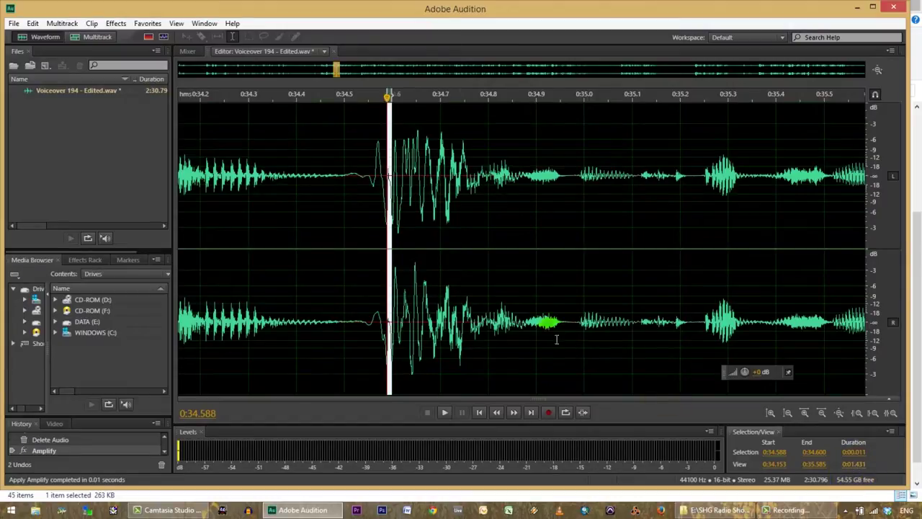
- Play the reduced passage twice, from about 0:34.22 and from about 0:34.30
click(211, 221)
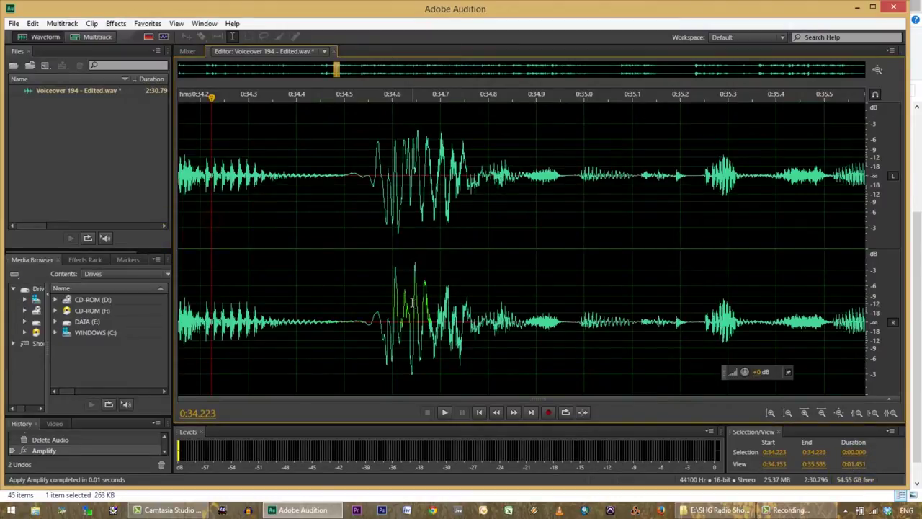
key(space)
key(space)
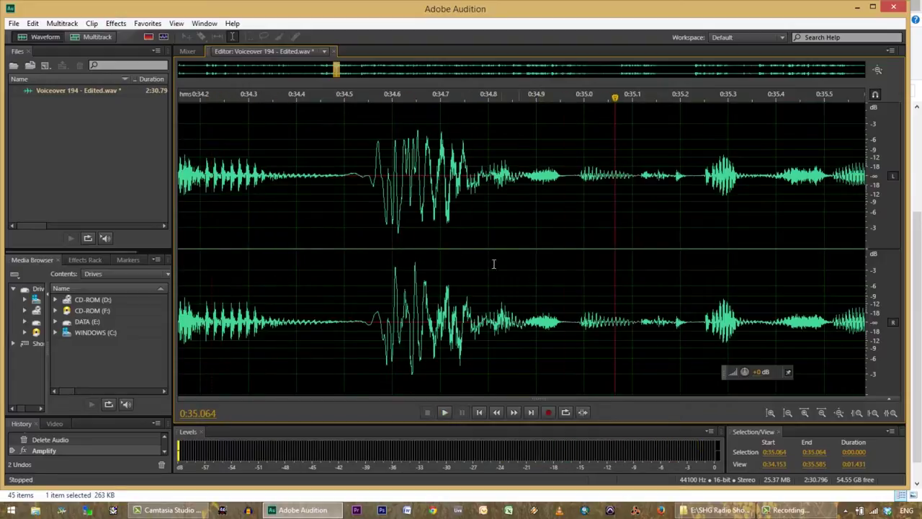
click(248, 179)
key(space)
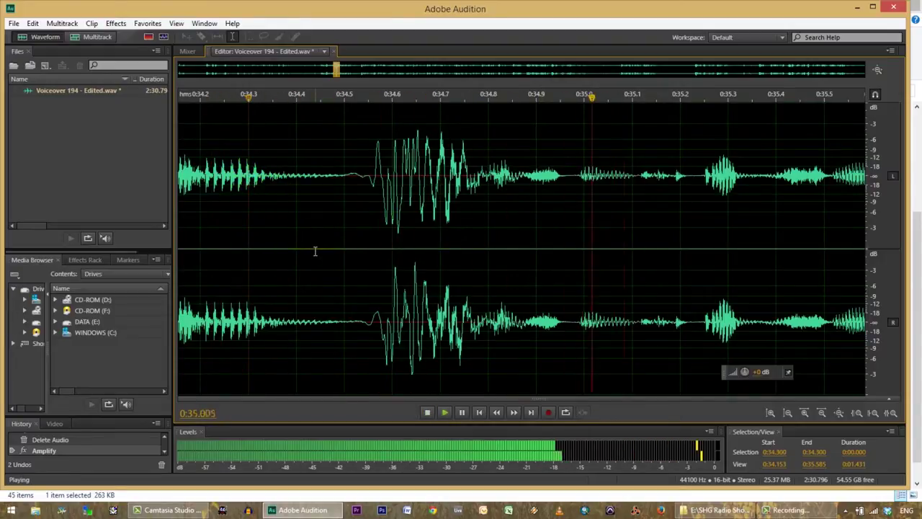
key(space)
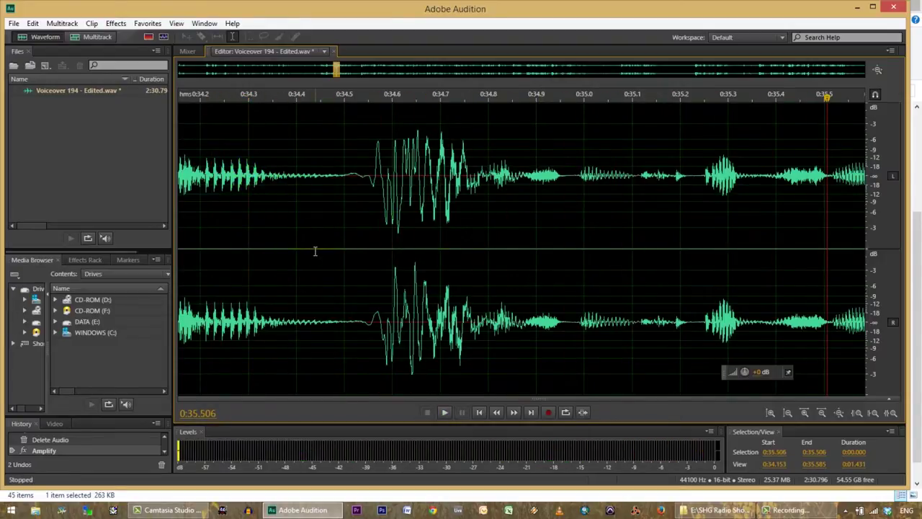
- Select the whole burst from about 0:34.577 to 0:34.784 and Amplify it with both channels' gain at -7 dB
click(840, 411)
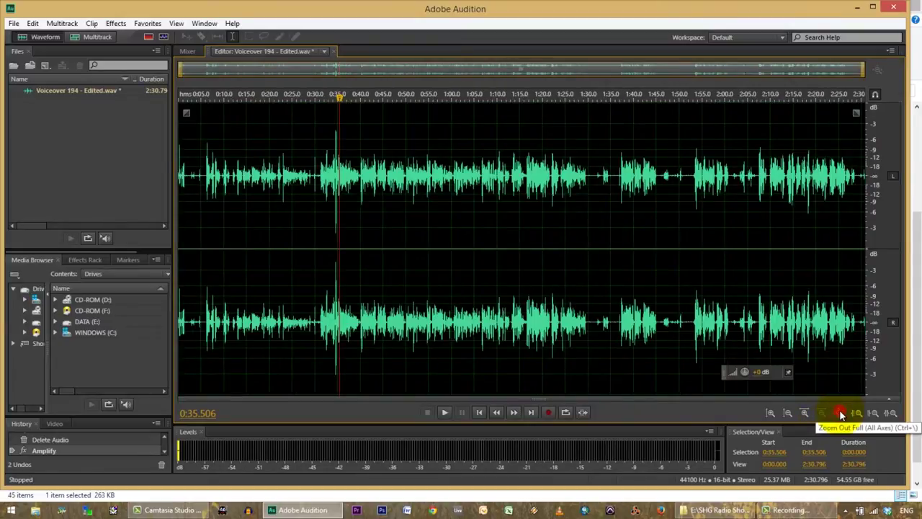
drag(301, 303, 377, 310)
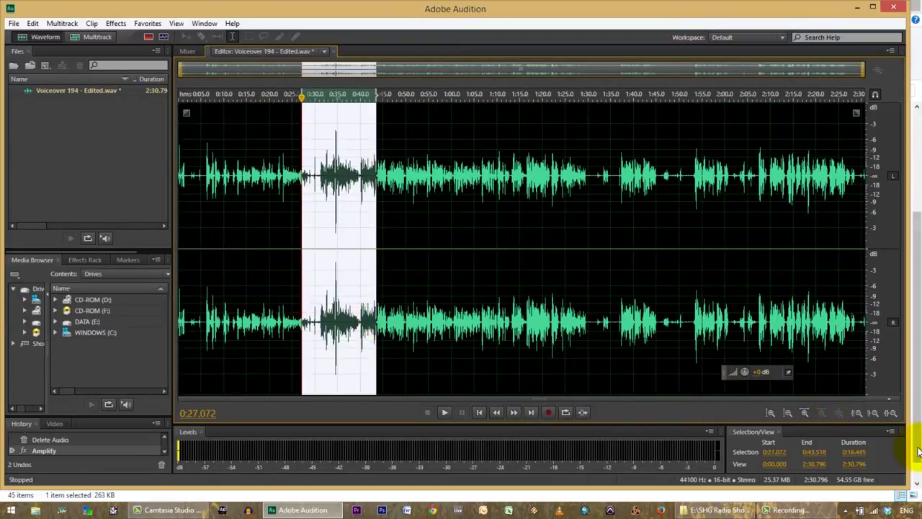
click(891, 412)
drag(492, 281, 498, 287)
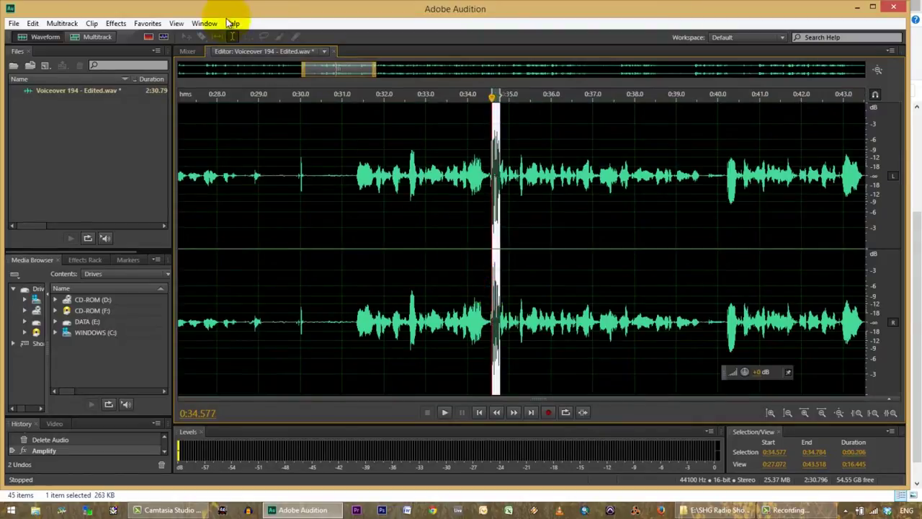
click(115, 23)
mouse_move(148, 165)
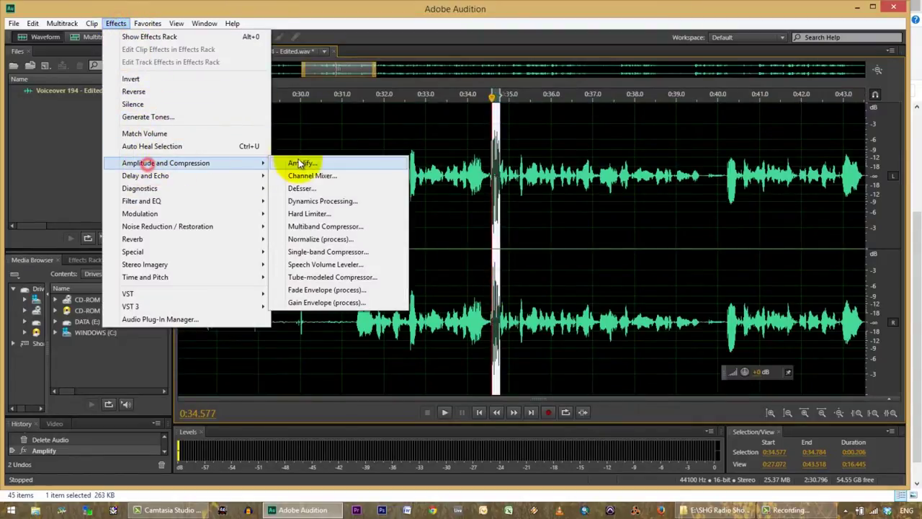
click(298, 160)
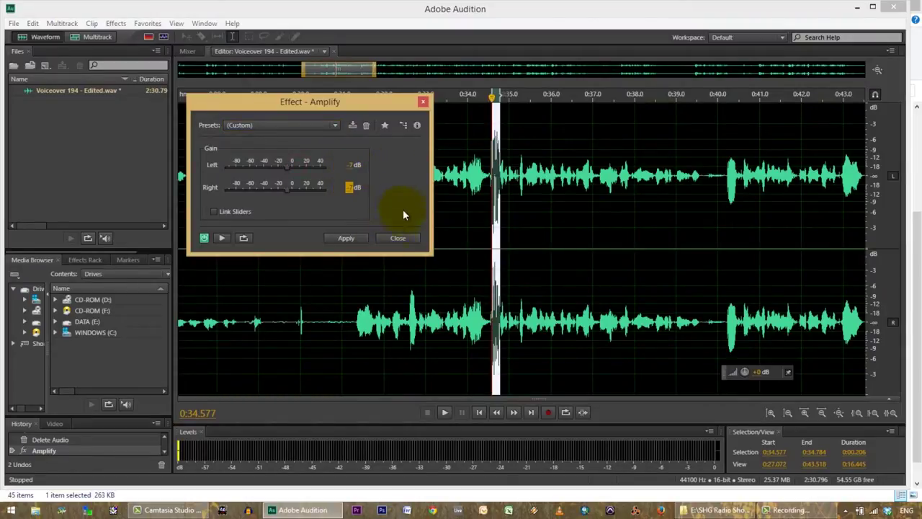
click(350, 237)
- Play the section around the attenuated burst, starting from about 0:29.7
click(288, 234)
key(space)
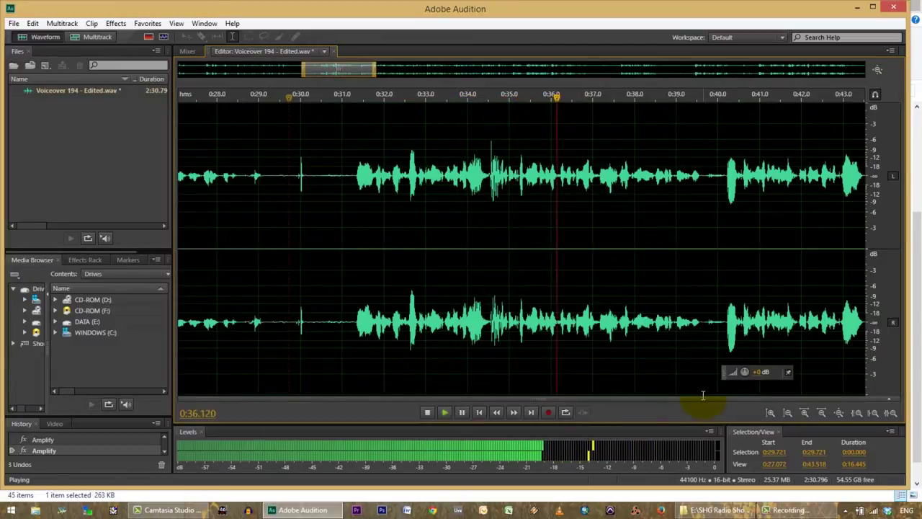
key(space)
- Show the full waveform and review the voiceover by playing from about 0:03.9 and again from 0:30
click(839, 413)
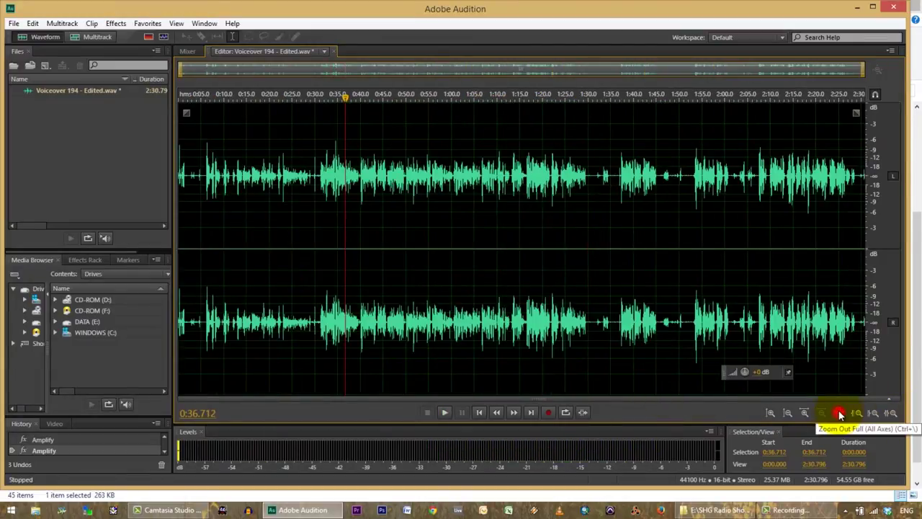
click(197, 165)
key(space)
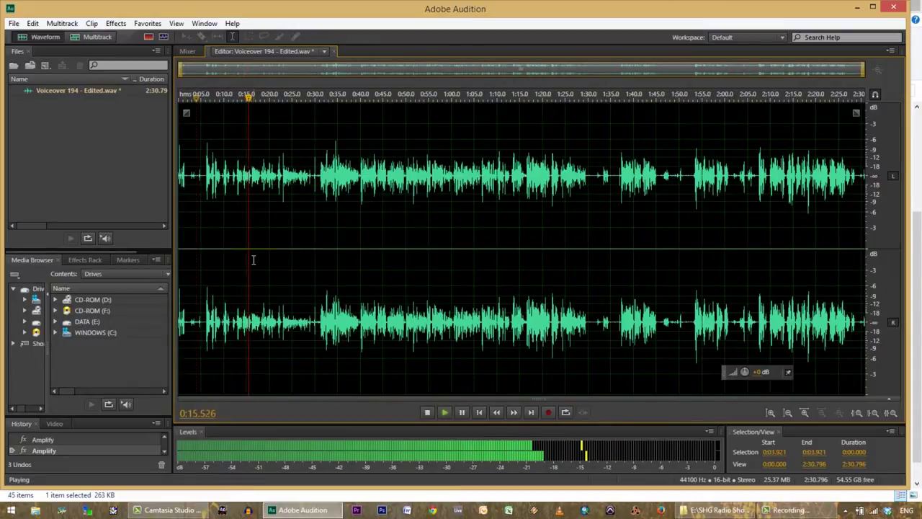
click(315, 171)
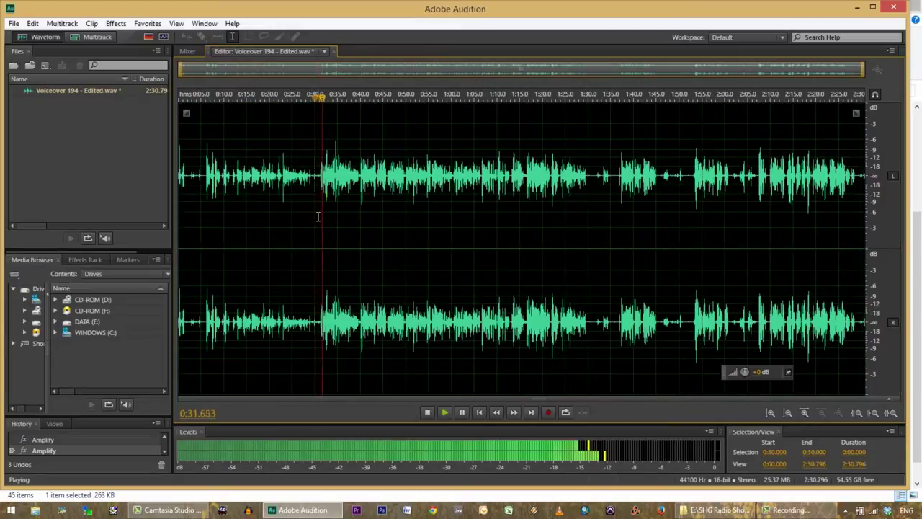
- Delete the opening section of the voiceover from 0:00 to 0:30
drag(317, 170, 356, 164)
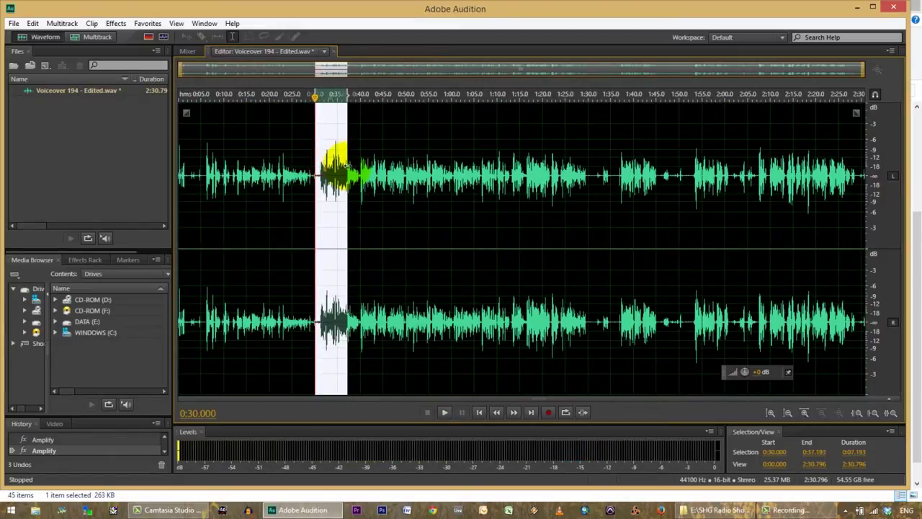
click(325, 172)
drag(315, 171, 166, 167)
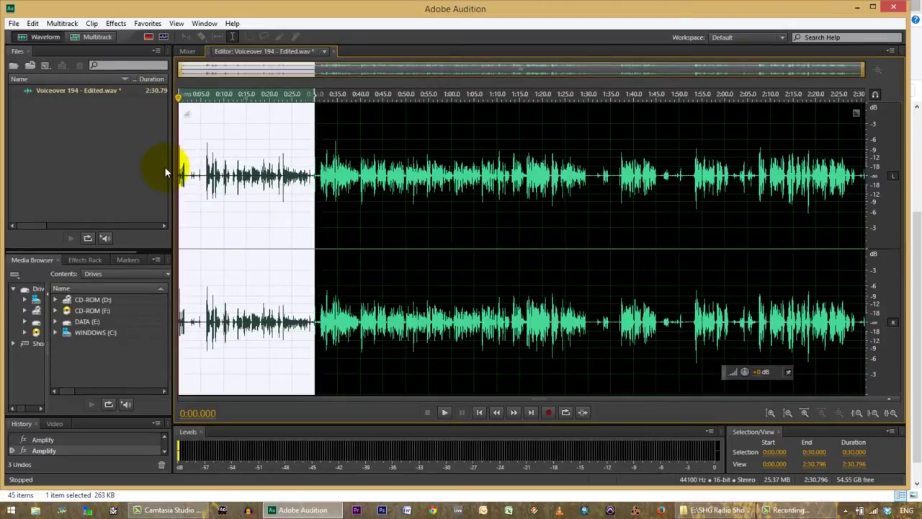
key(Delete)
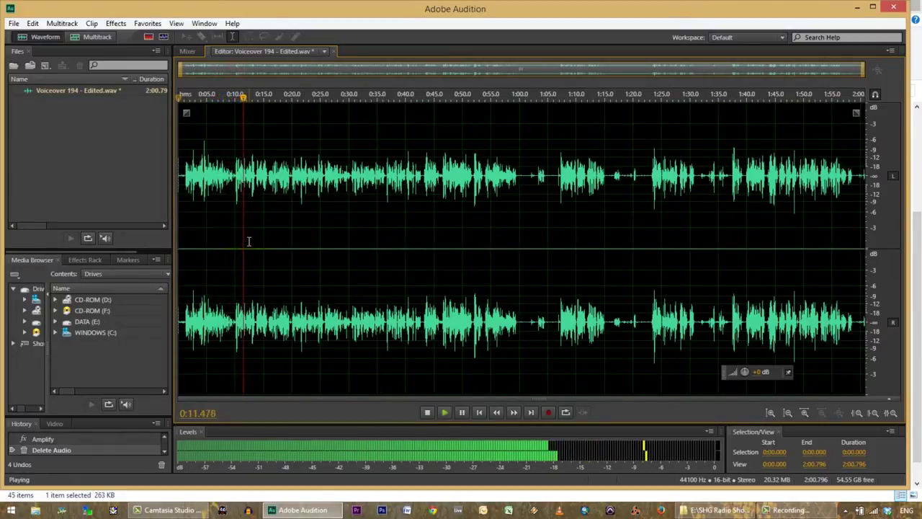
- Play the shortened voiceover from about 0:57, 0:50, 0:45.5, 1:07 and 1:23 to find where to cut
key(space)
click(504, 155)
key(space)
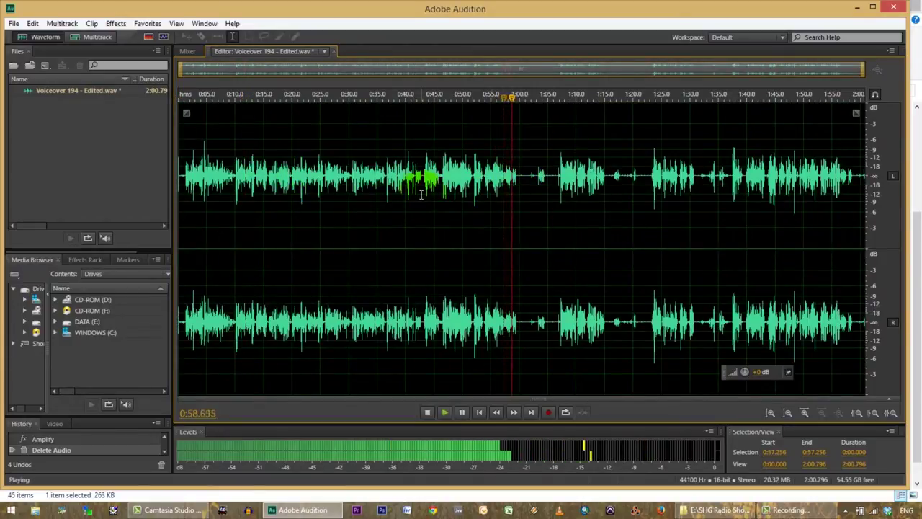
key(space)
click(463, 127)
key(space)
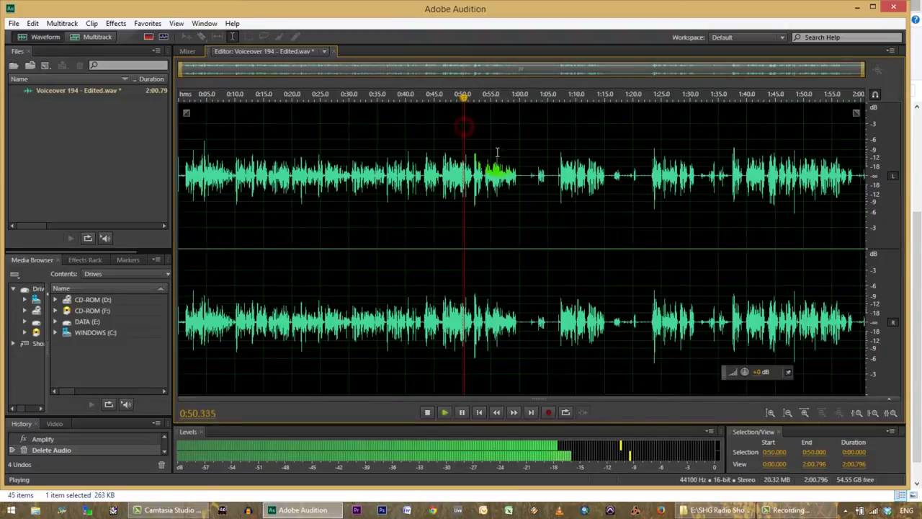
key(space)
click(436, 127)
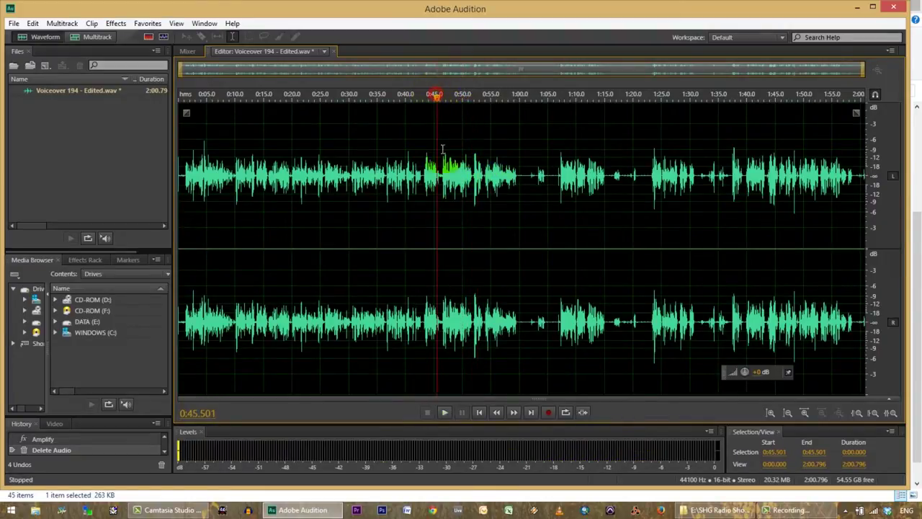
key(space)
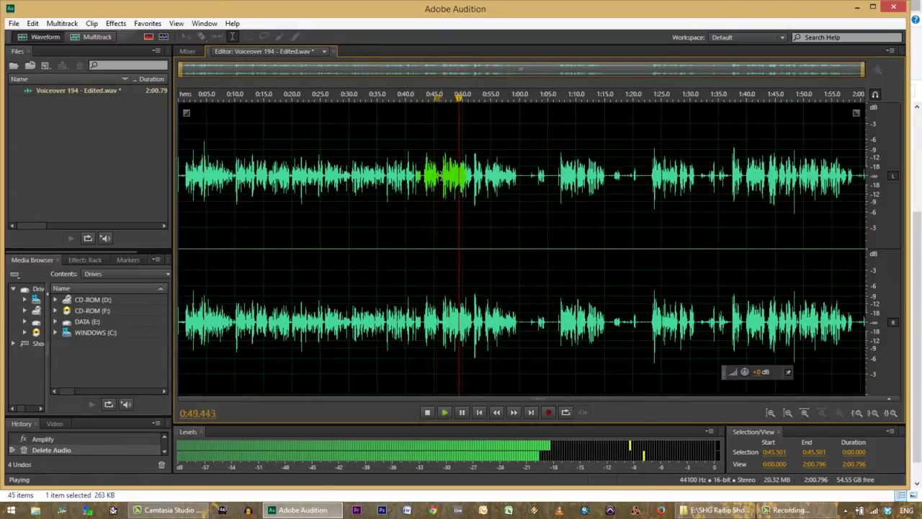
key(space)
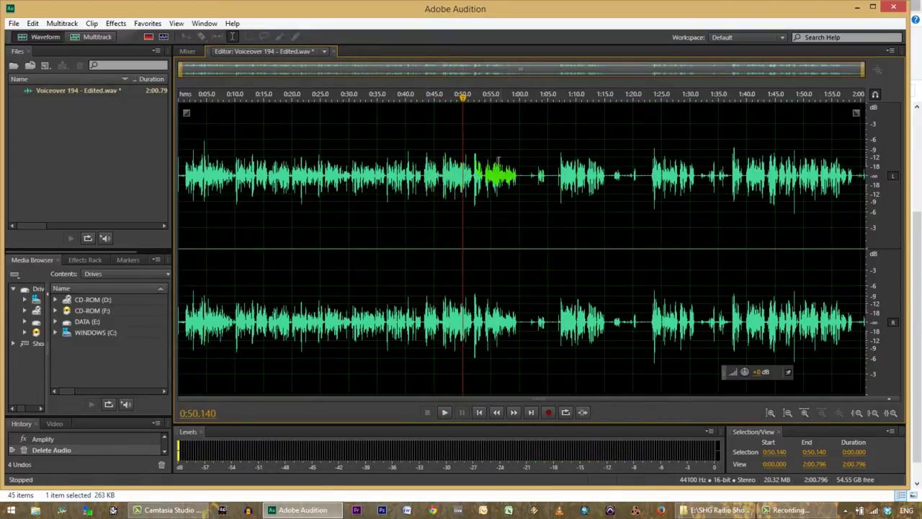
click(559, 106)
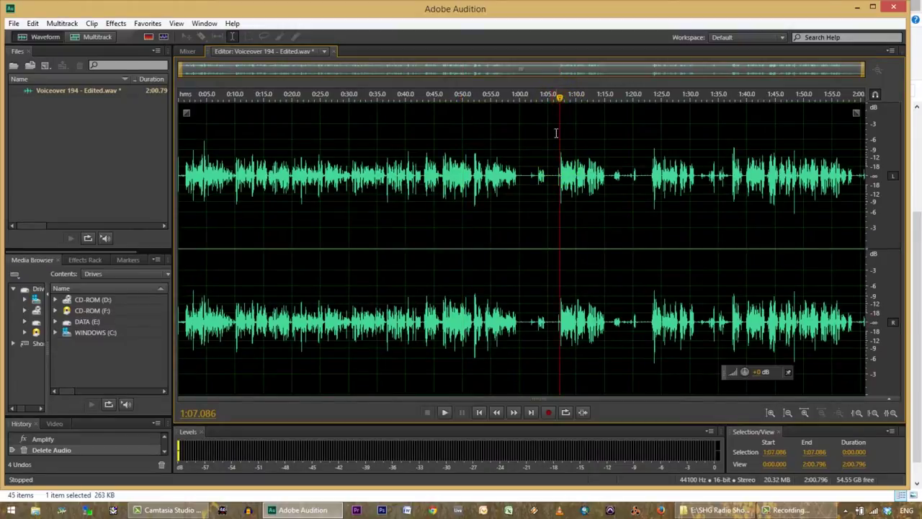
key(space)
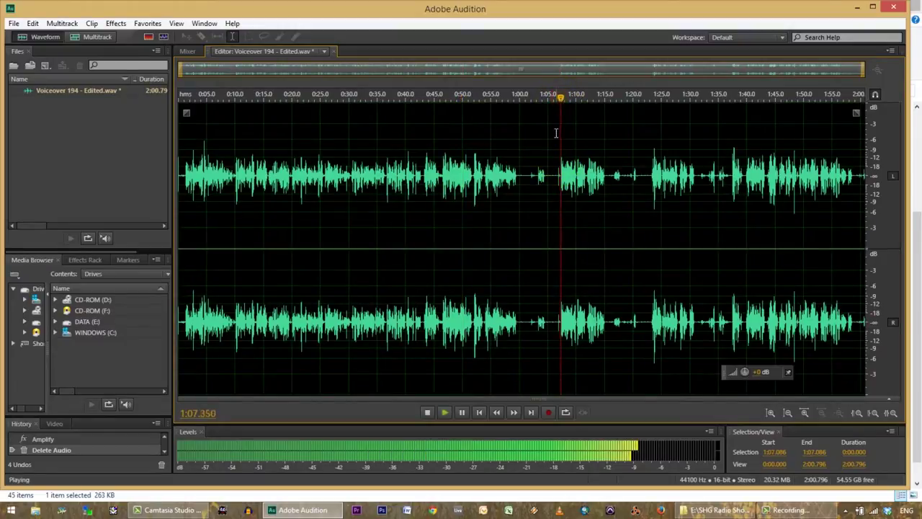
click(652, 96)
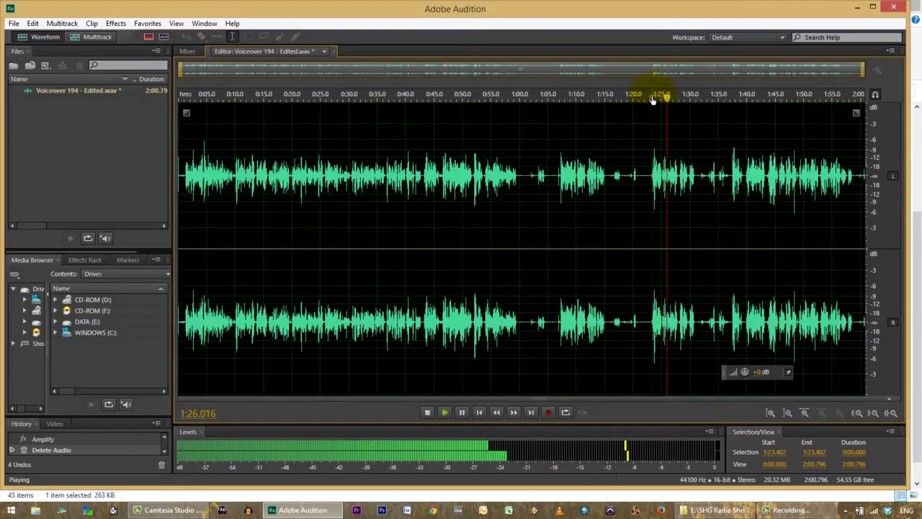
- Stop playback and delete the section from about 0:46.6 to 1:22.9
key(space)
drag(650, 176, 444, 175)
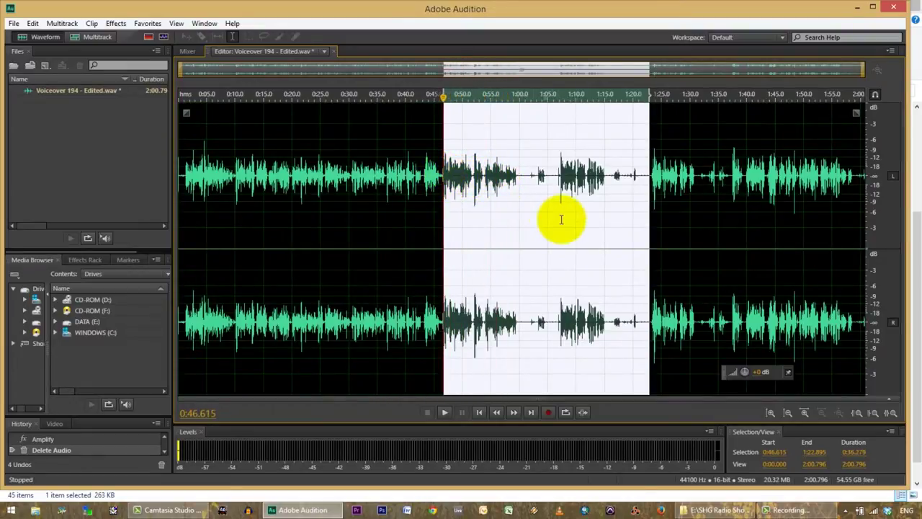
key(Delete)
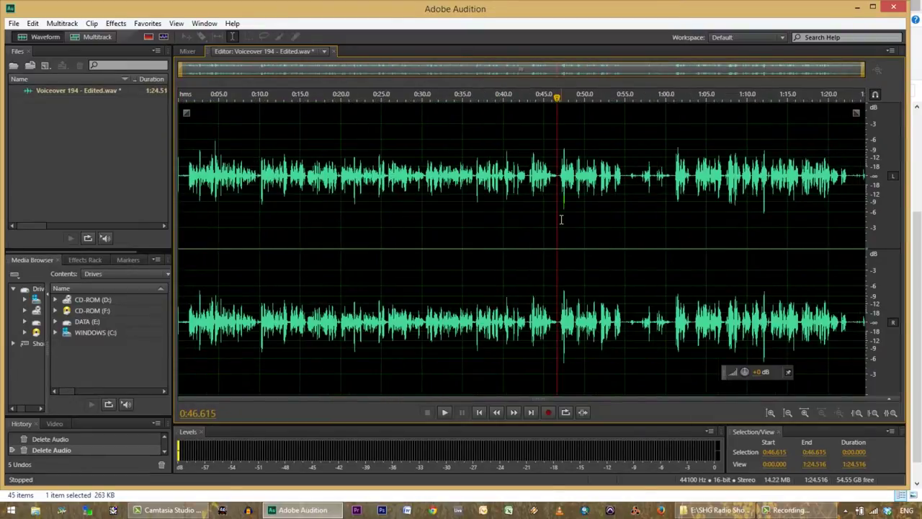
- Listen across the new join and delete the click and silence from 0:46.5 to 0:47.0
click(546, 193)
key(space)
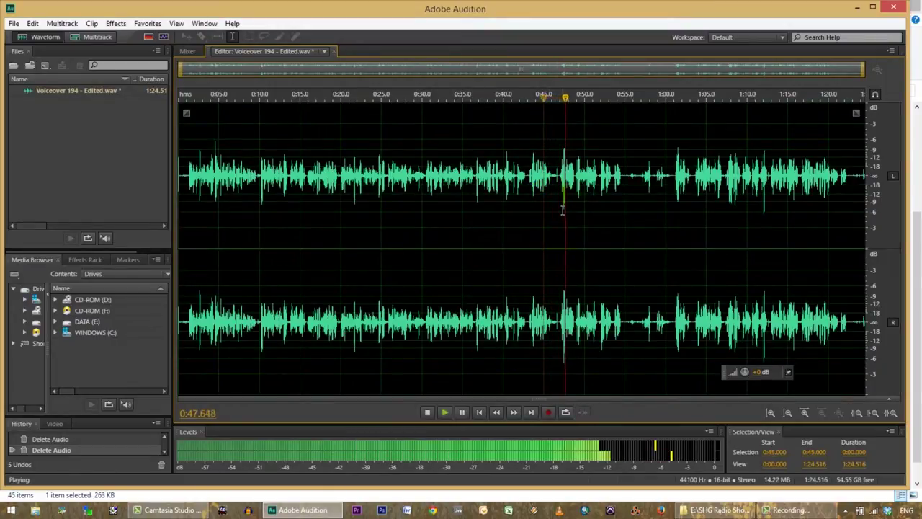
drag(585, 177, 526, 174)
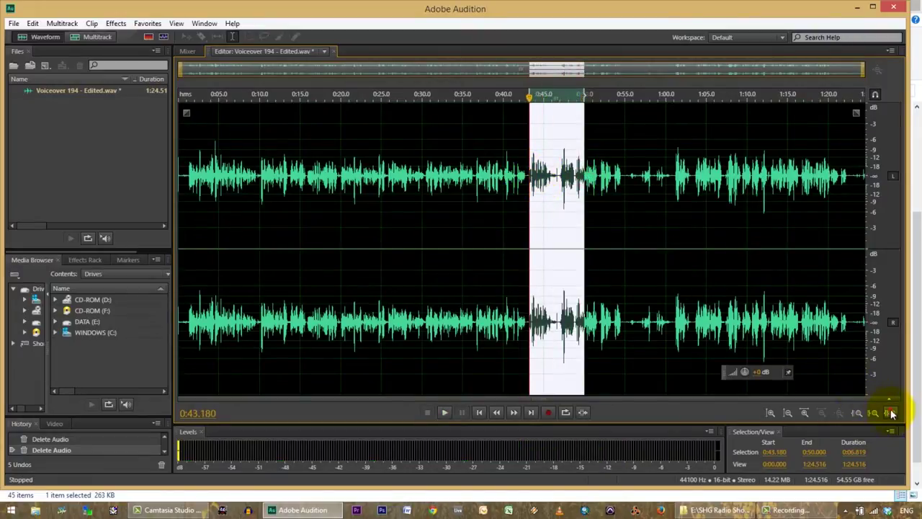
click(891, 413)
click(294, 175)
key(space)
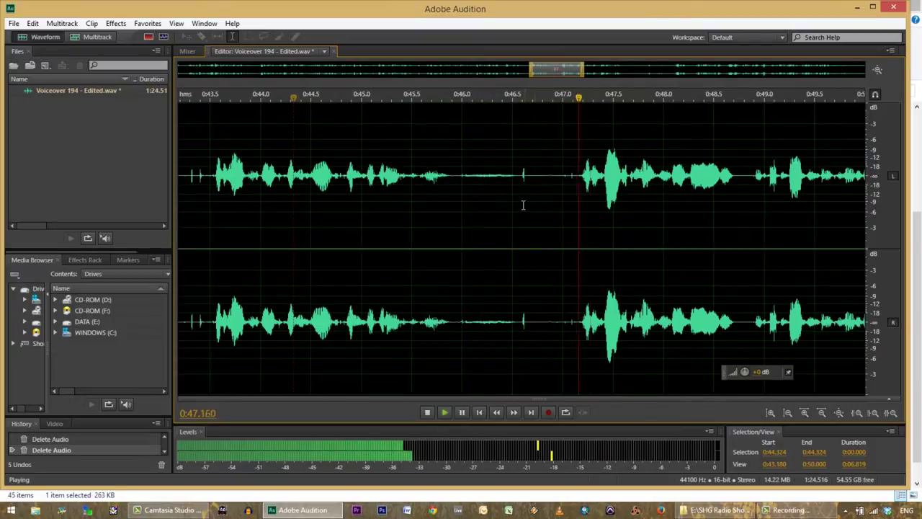
drag(513, 180, 563, 187)
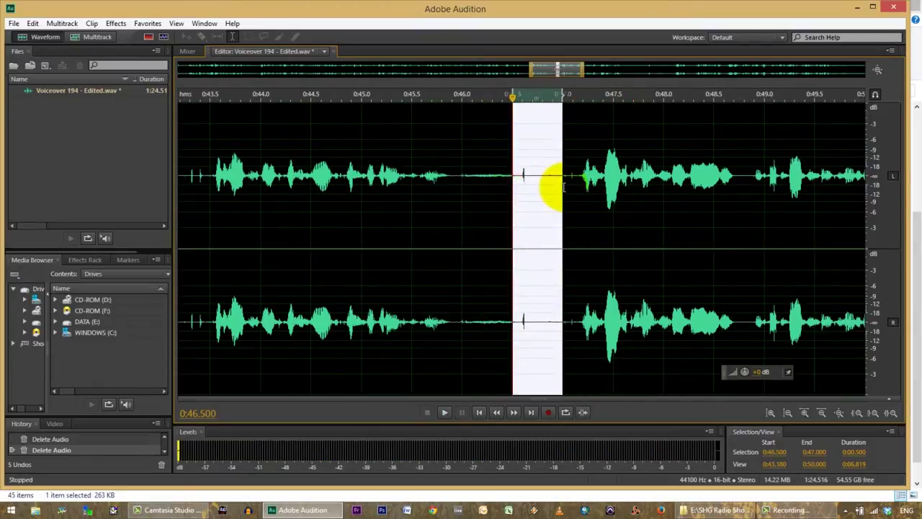
key(Delete)
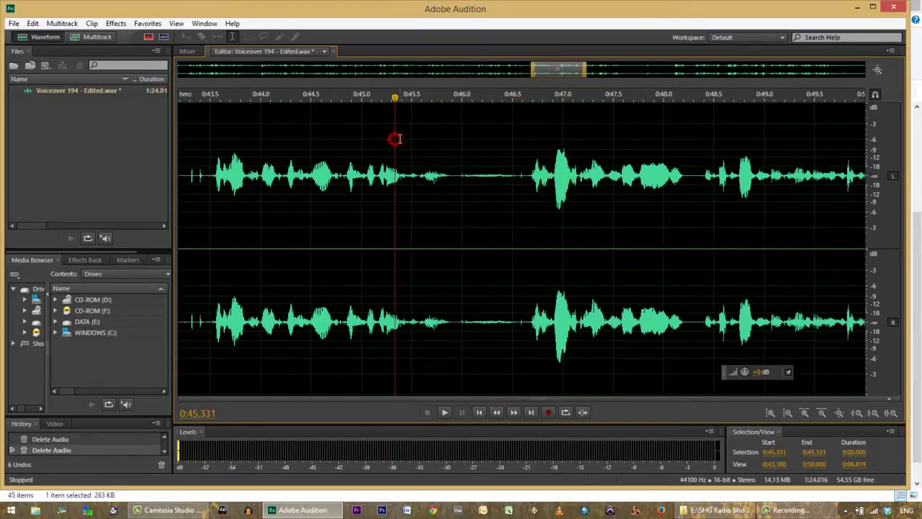
- Trim about 0.05 s from the pause near 0:46.6 and play the join from about 0:45.4
key(space)
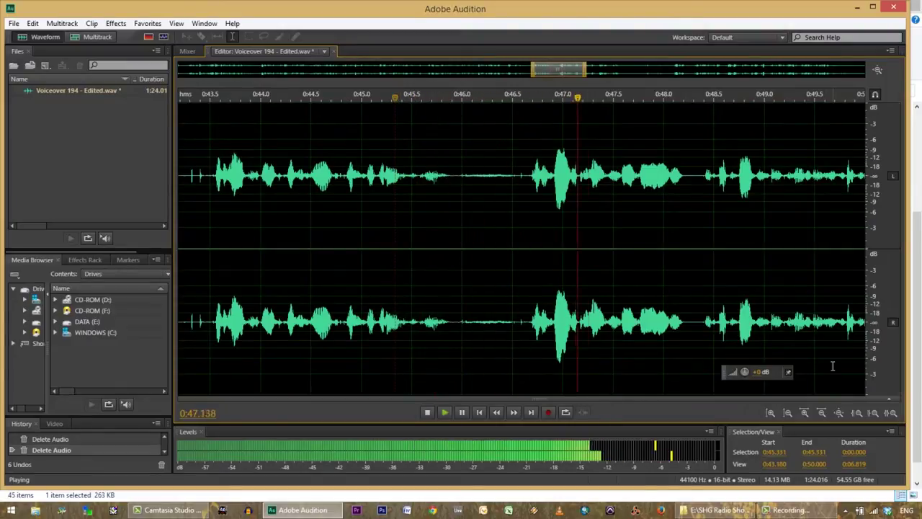
key(space)
drag(518, 175, 525, 175)
key(Delete)
click(403, 179)
key(space)
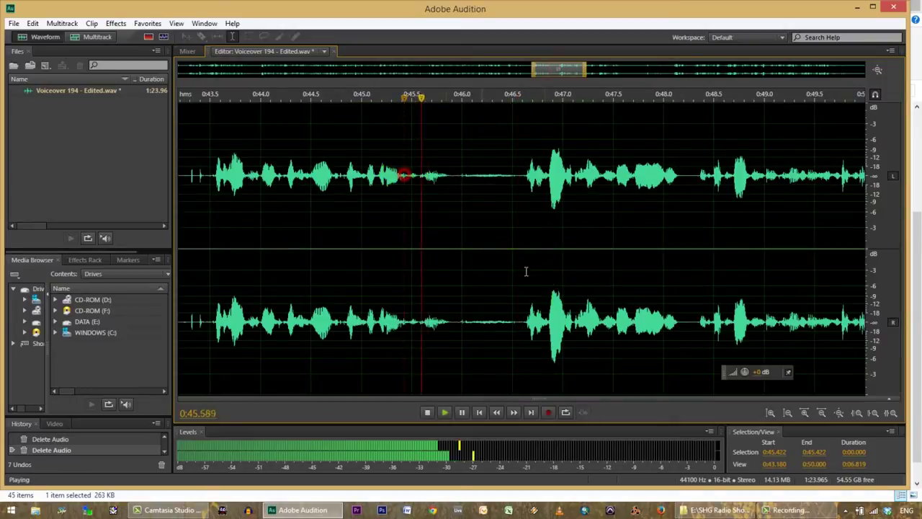
key(space)
- Listen to the ending from 1:00 and delete the section from about 0:46.63 to 1:02.69
click(840, 413)
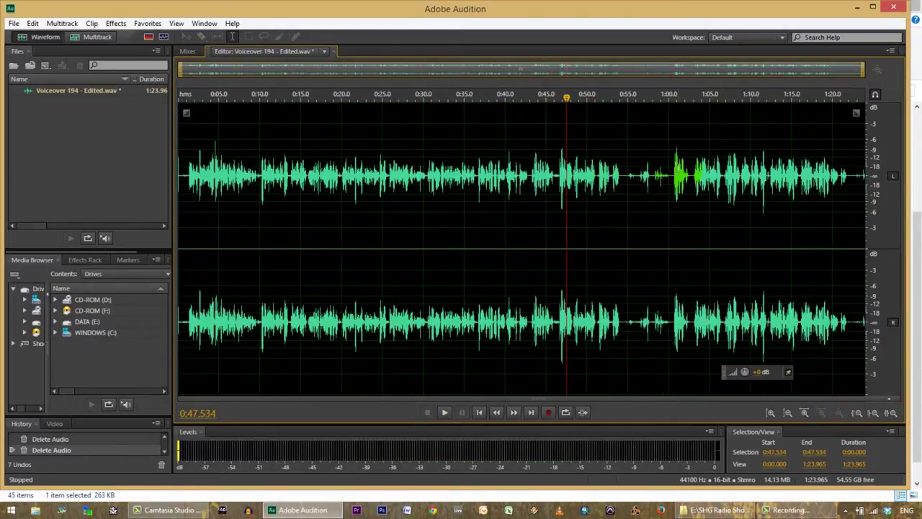
key(space)
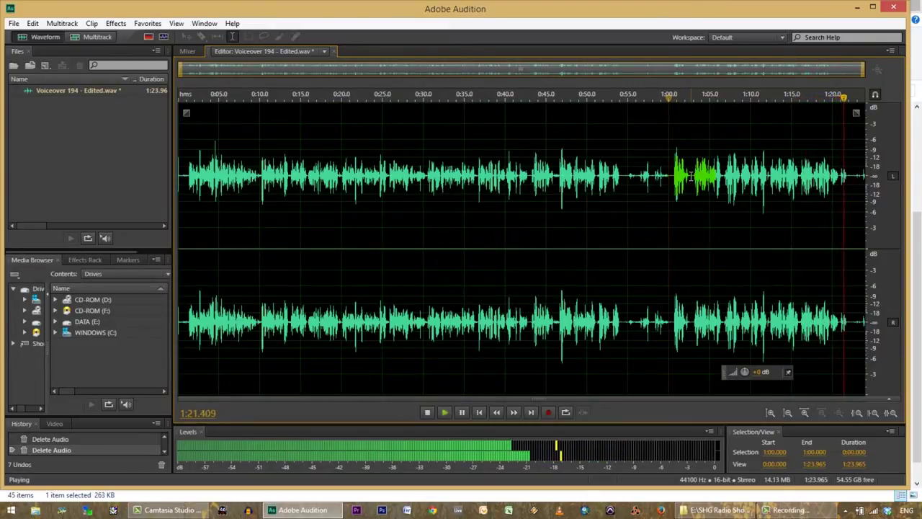
key(space)
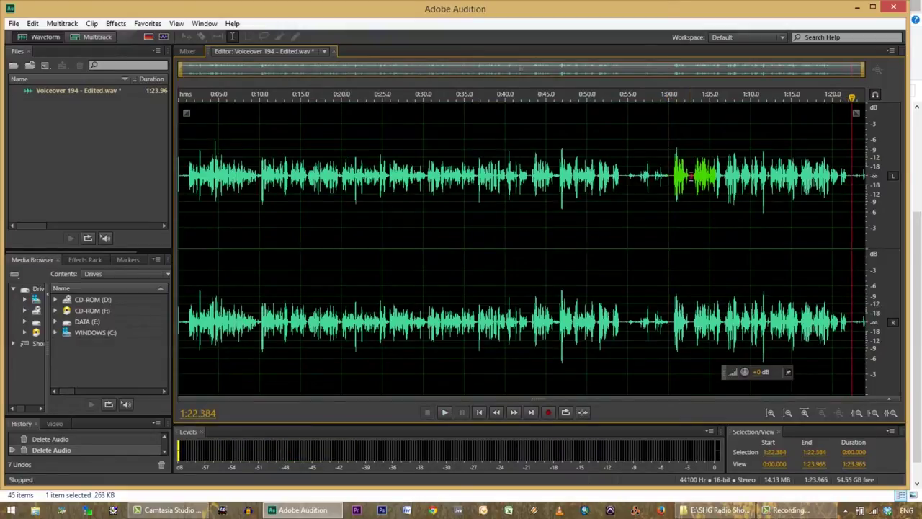
drag(689, 176, 562, 173)
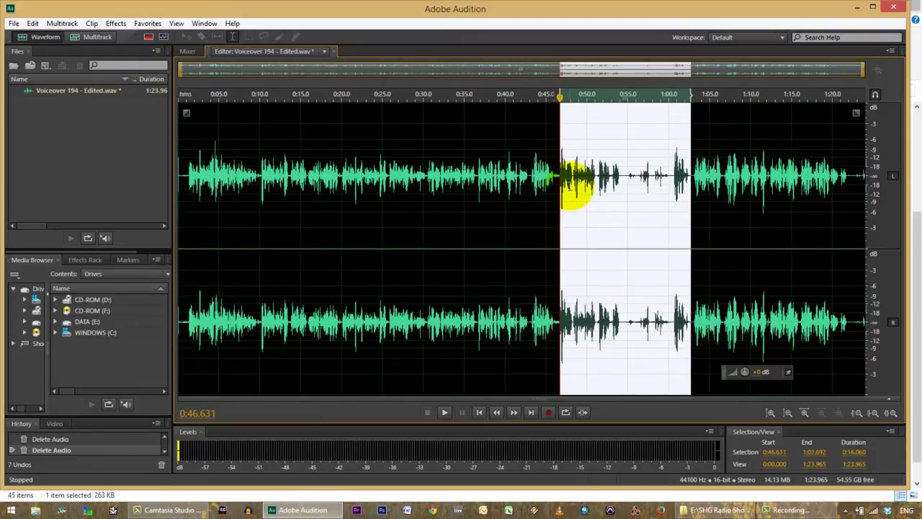
key(Delete)
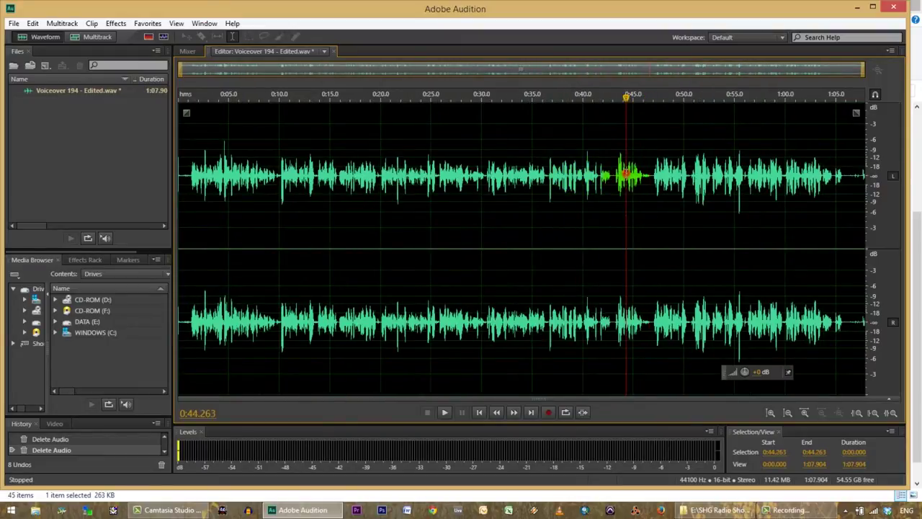
- Listen to the join from about 0:44.2 and delete about 0.32 s of audio starting at about 0:46.68
key(space)
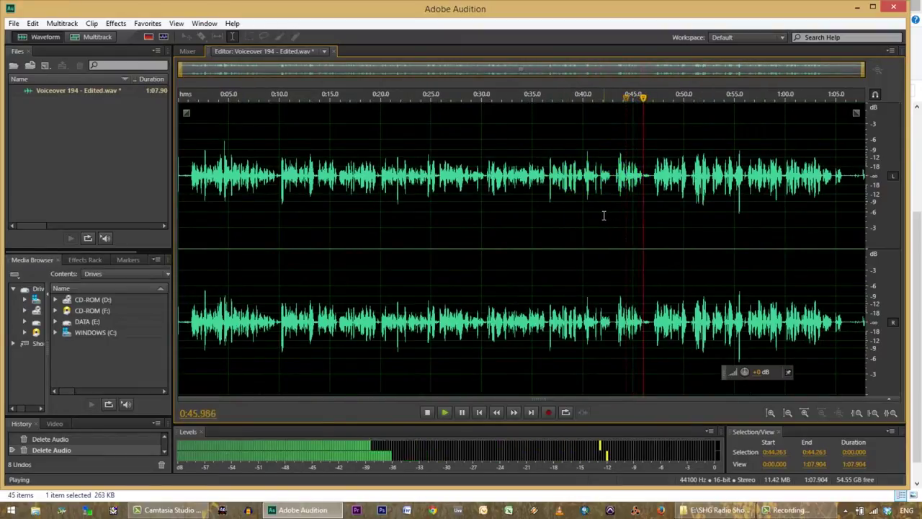
click(625, 180)
key(space)
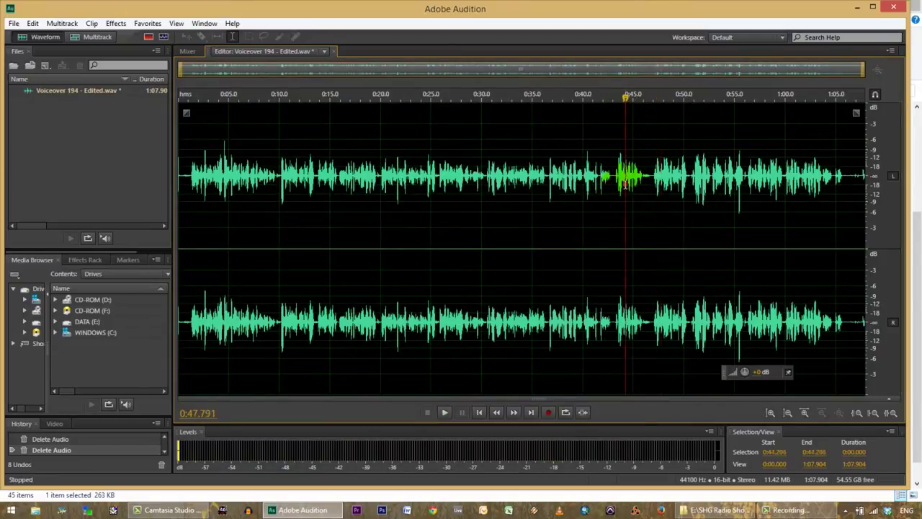
drag(626, 183, 678, 201)
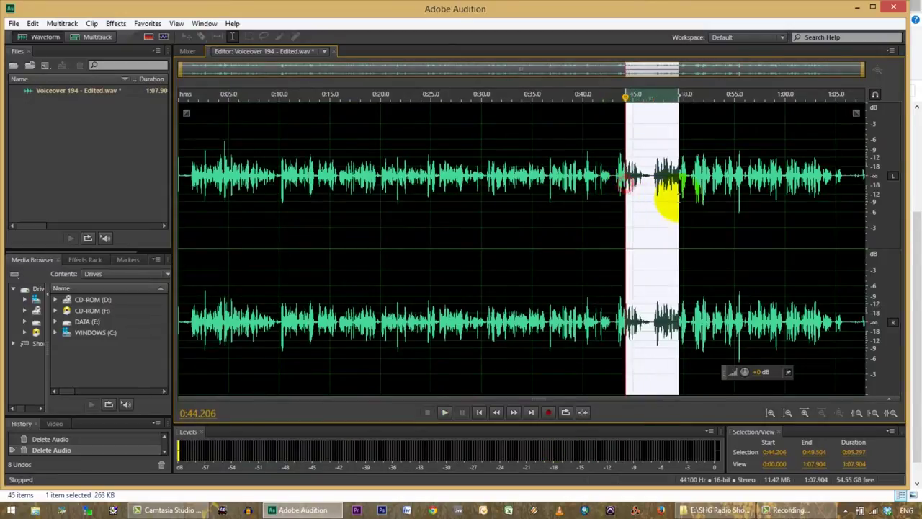
click(892, 413)
drag(499, 175, 540, 179)
key(Delete)
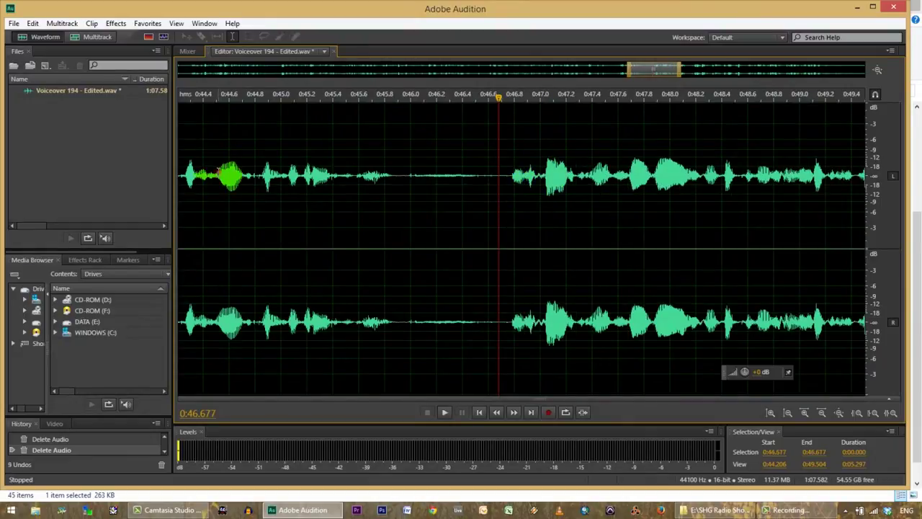
- Replay the join from about 0:44.5 and delete the silence from about 0:46.60 to 0:46.74
click(218, 175)
key(space)
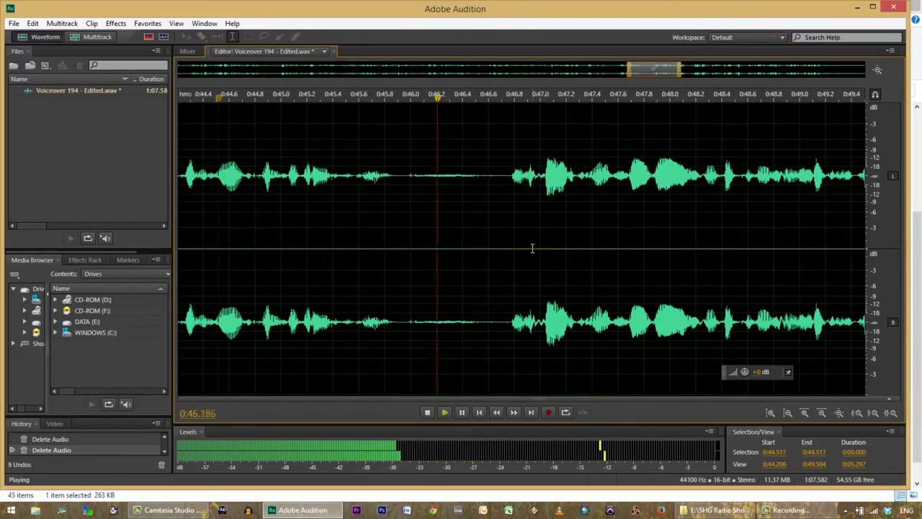
key(space)
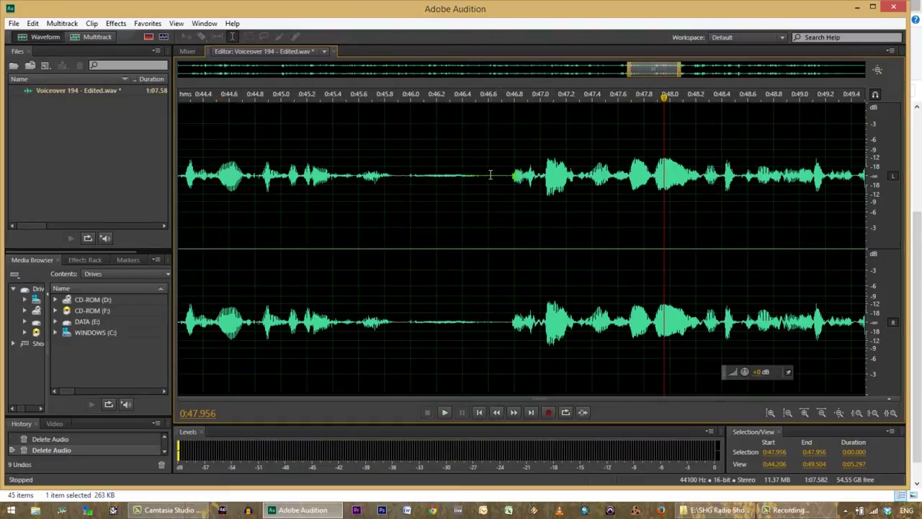
drag(487, 174, 507, 185)
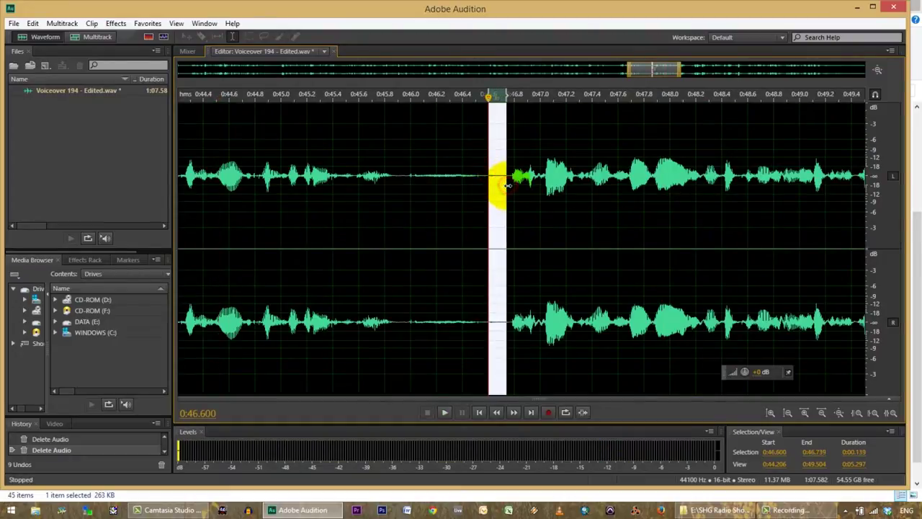
key(Delete)
- Cut about 0.08 s from the pause at about 0:46.0 and play the join from about 0:45.55
key(space)
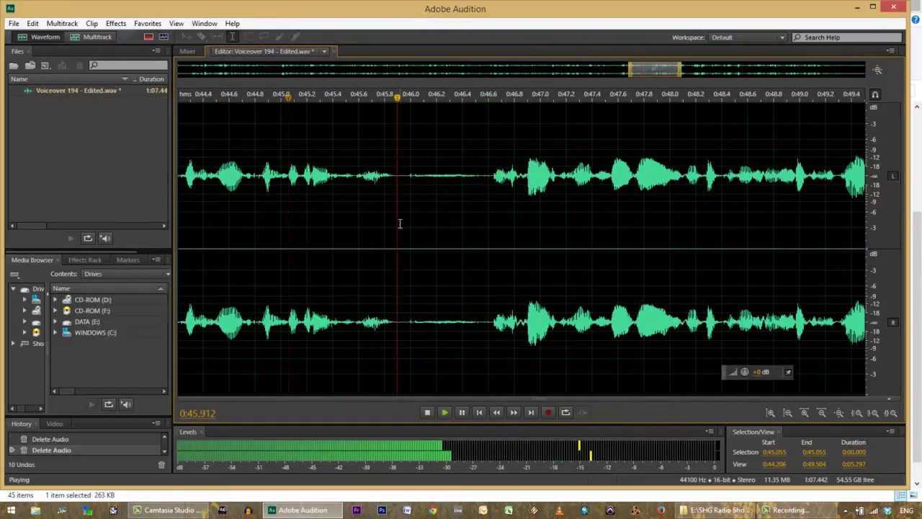
drag(410, 173, 421, 176)
key(Delete)
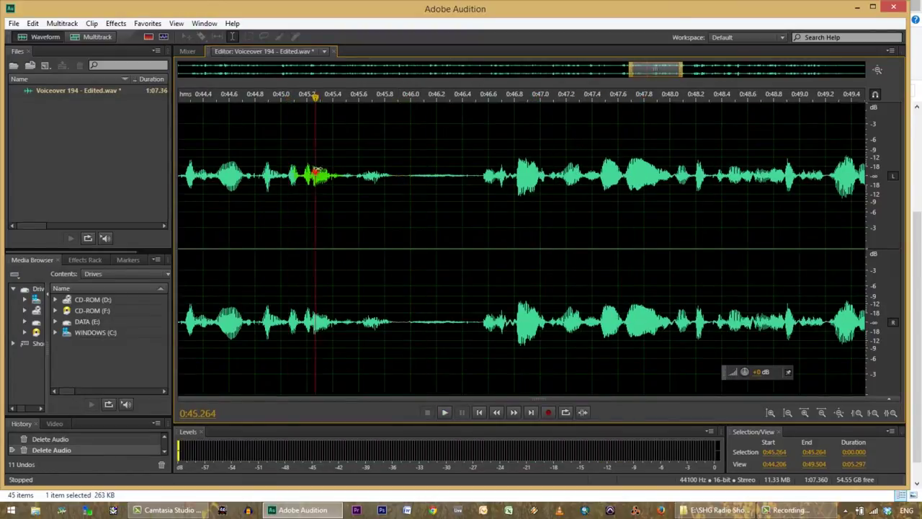
click(354, 259)
key(space)
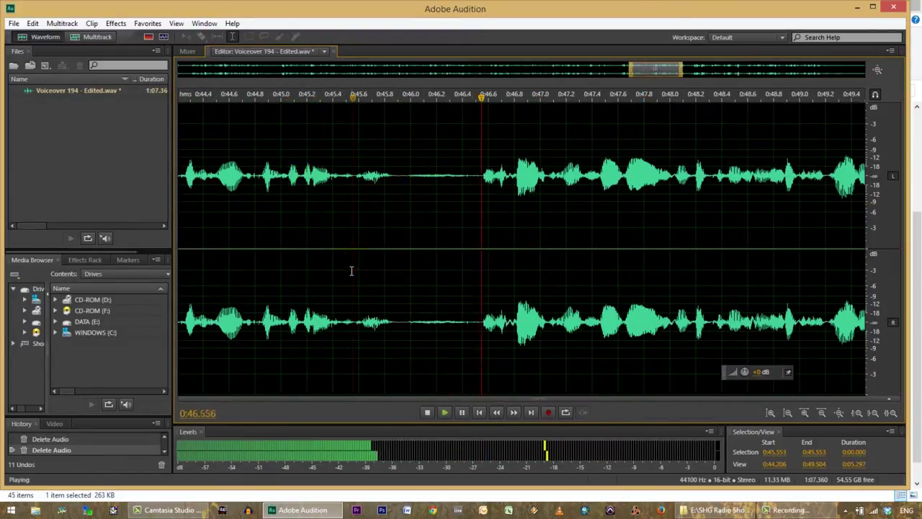
- Listen to the ending from about 1:03.7, then delete everything after about 1:05.5 and roughly the first 0.99 s of the recording
key(space)
click(839, 412)
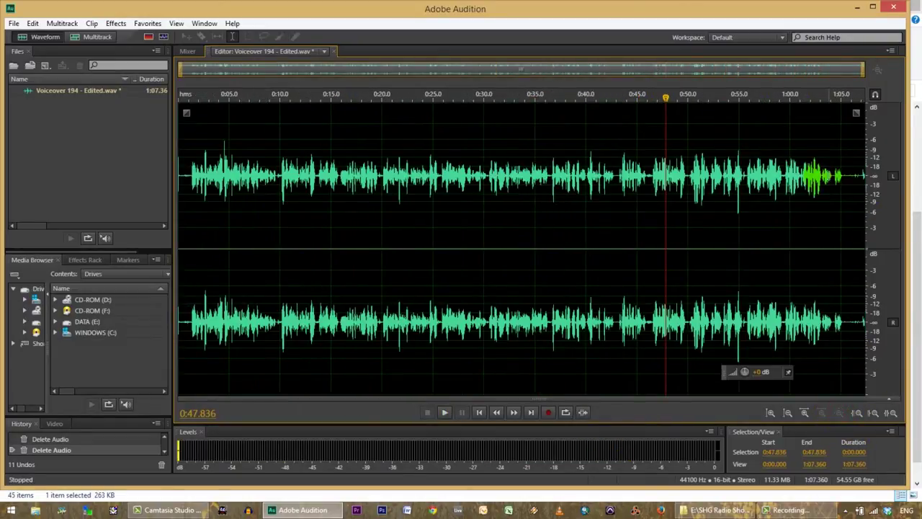
click(828, 191)
key(space)
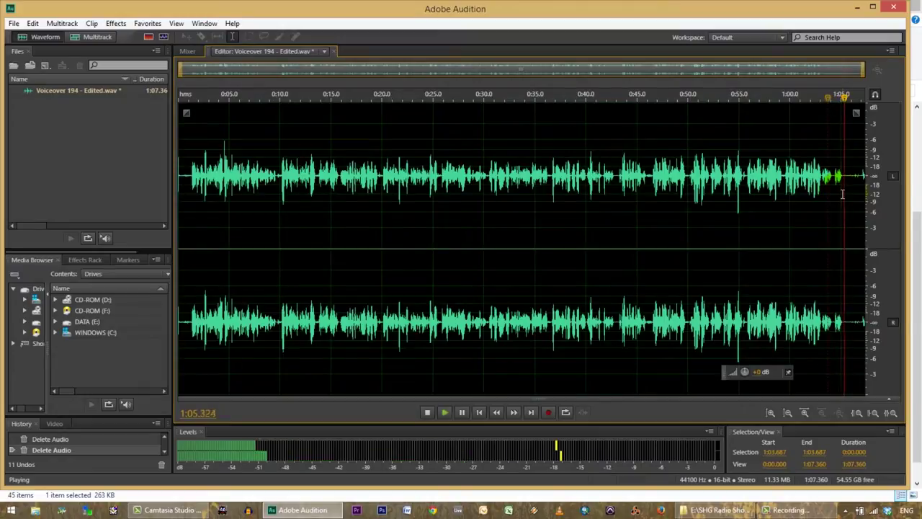
drag(847, 189, 900, 182)
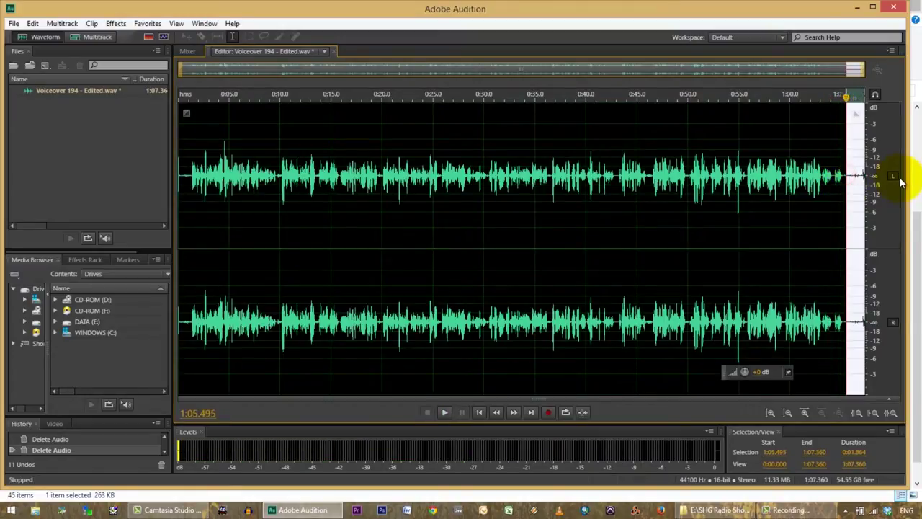
key(Delete)
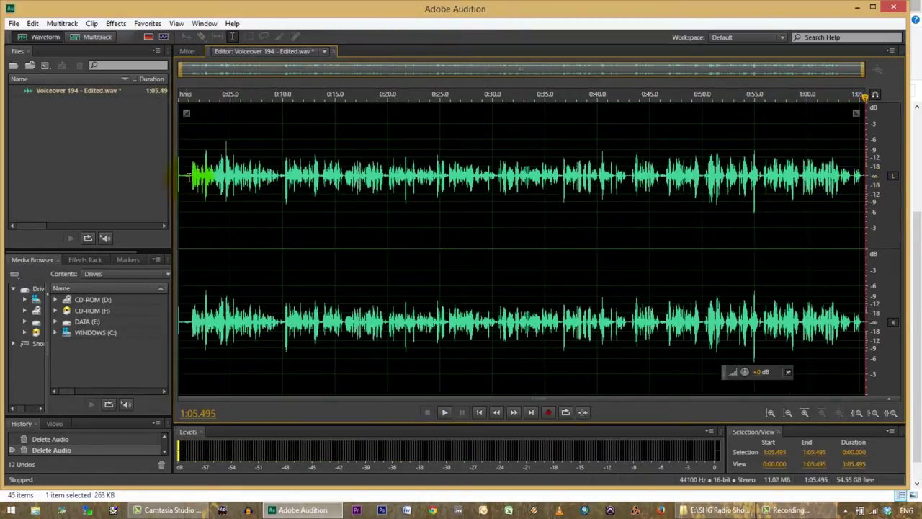
drag(189, 174, 153, 167)
key(Delete)
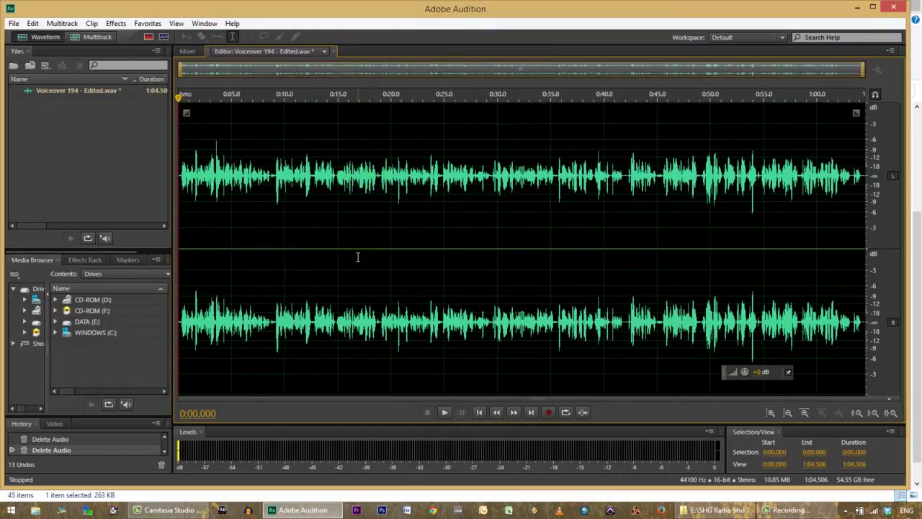
- Apply the Single-band Compressor to the whole recording with threshold -18 dB, ratio 4:1, attack 0 ms, release 100 ms and output gain 0 dB
click(464, 258)
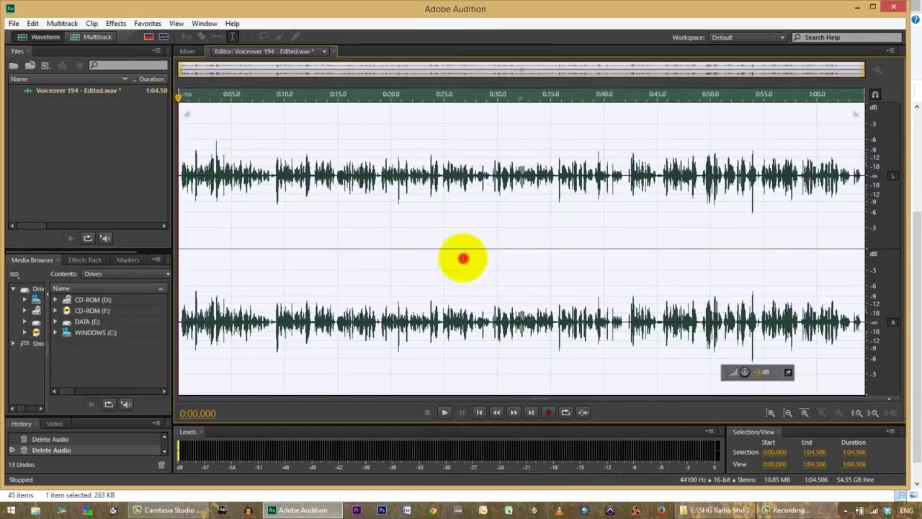
click(115, 23)
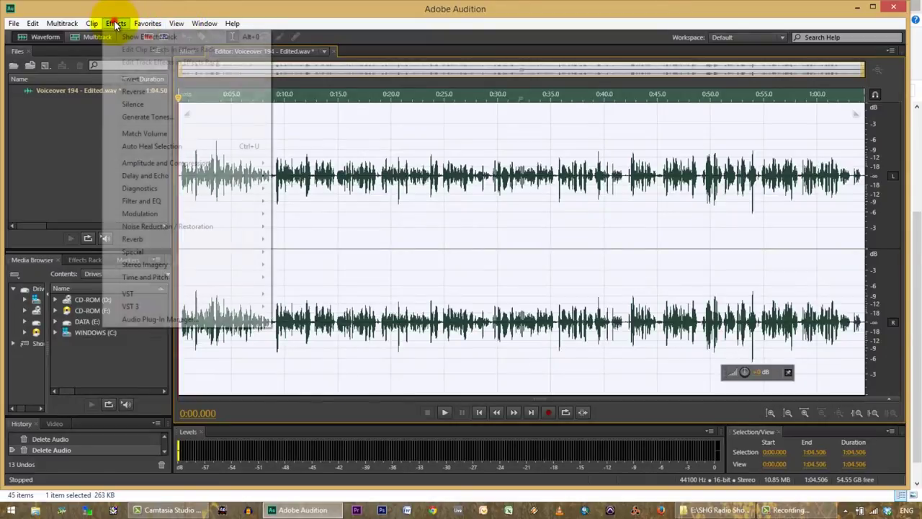
mouse_move(144, 163)
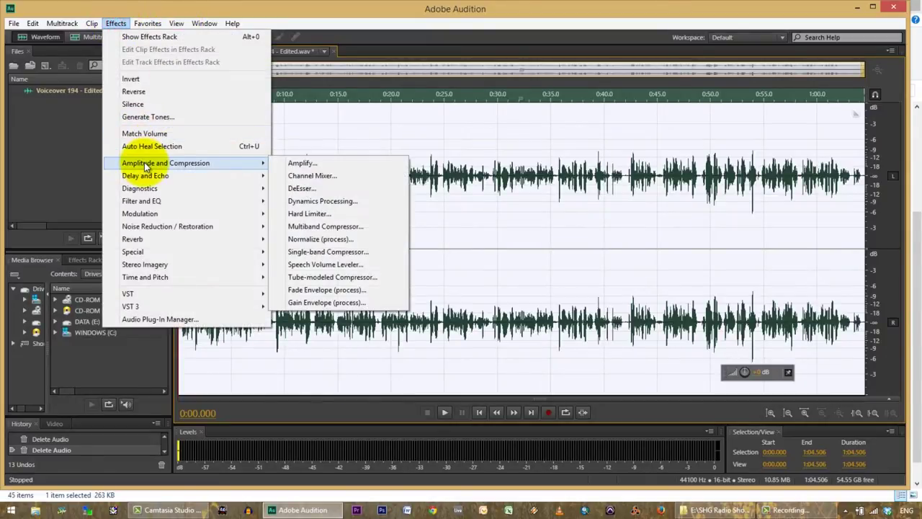
click(320, 253)
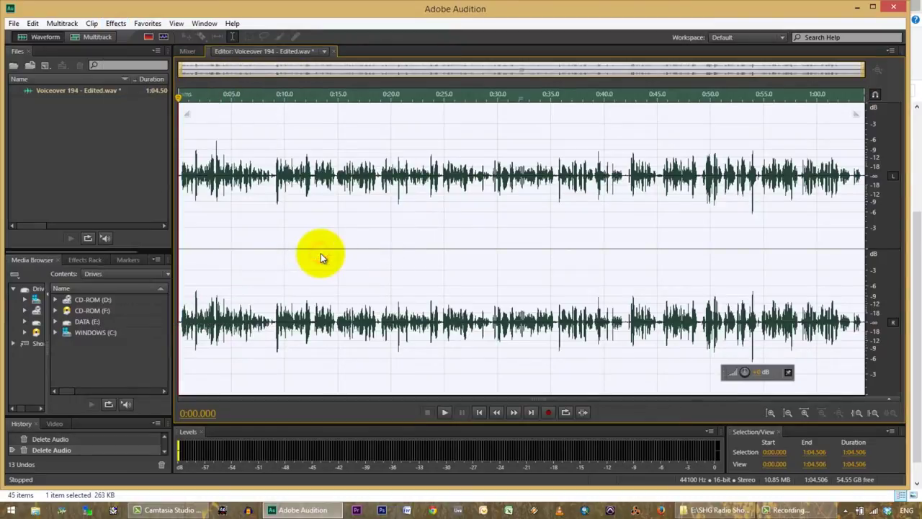
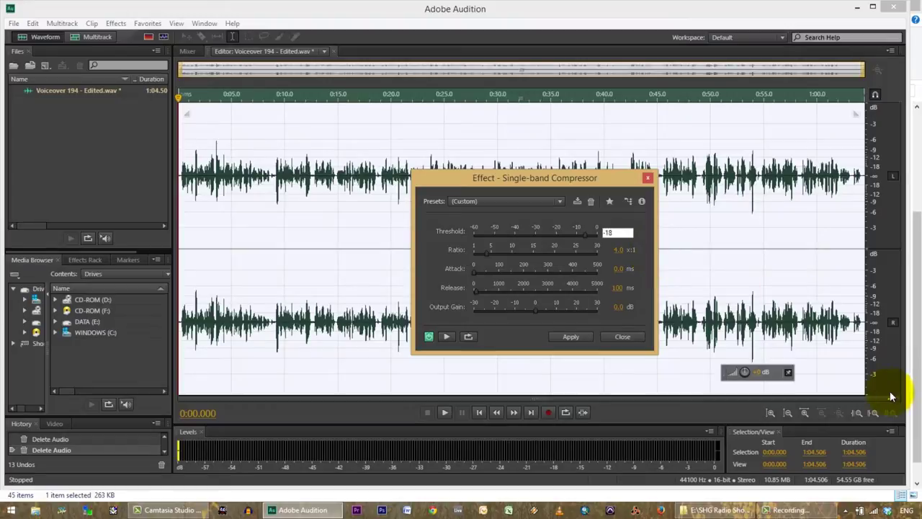
click(571, 337)
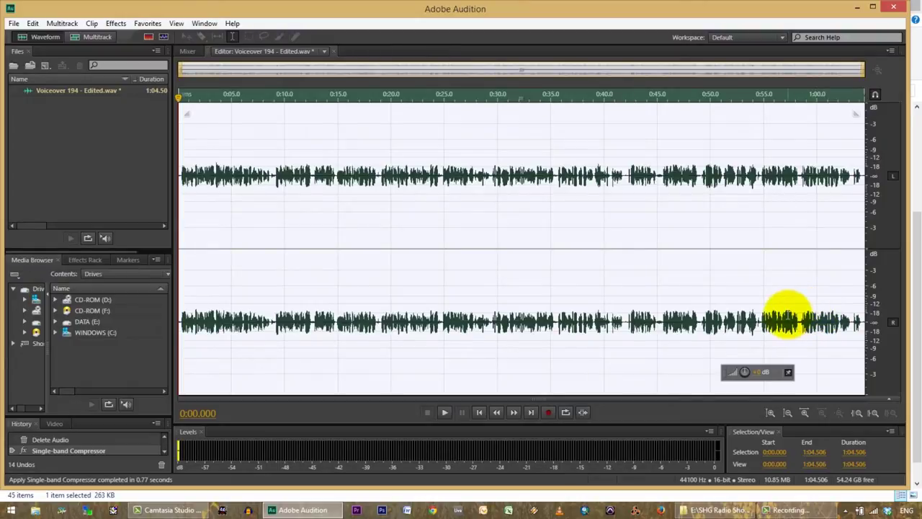
- Amplify the whole recording by 12 dB on both the left and right channels
click(574, 296)
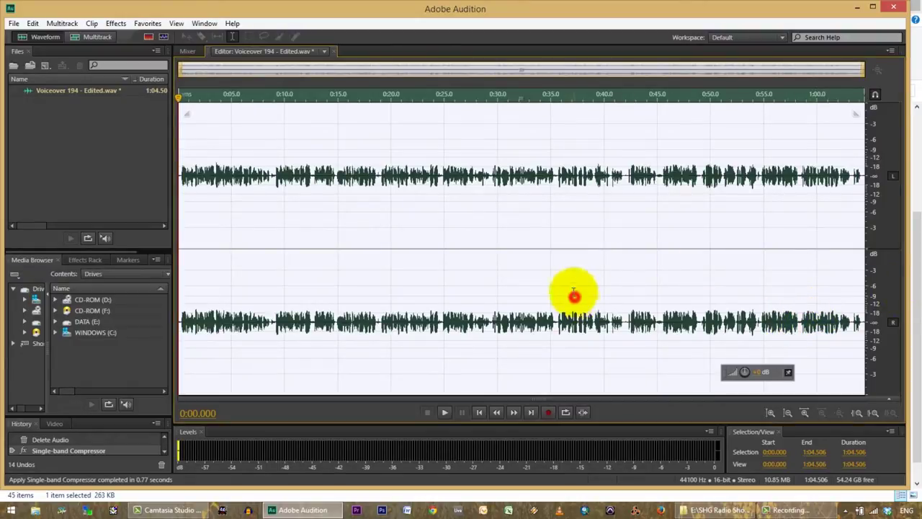
click(115, 23)
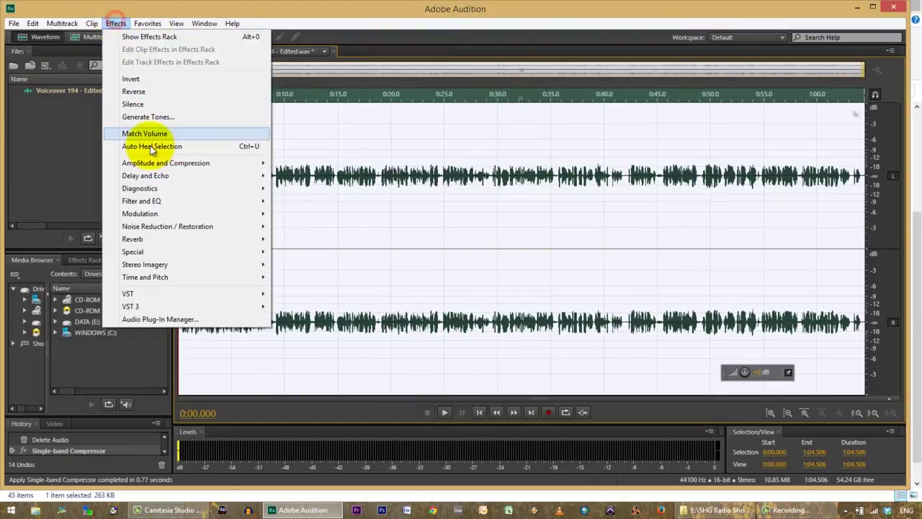
mouse_move(147, 165)
click(298, 161)
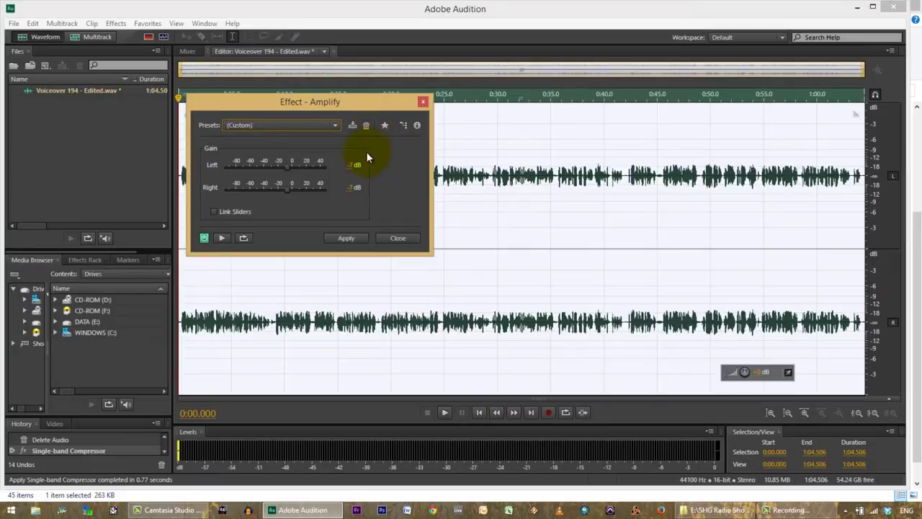
click(354, 167)
text(12)
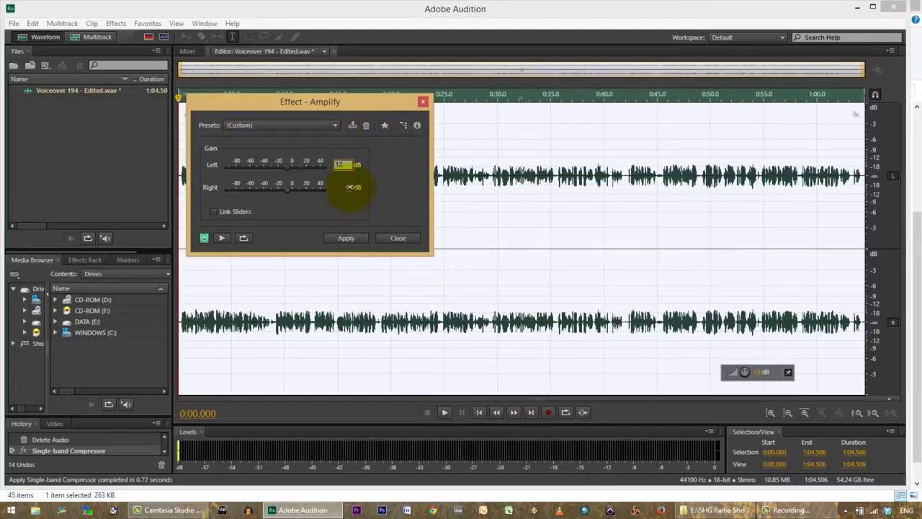
click(350, 187)
text(12)
key(Return)
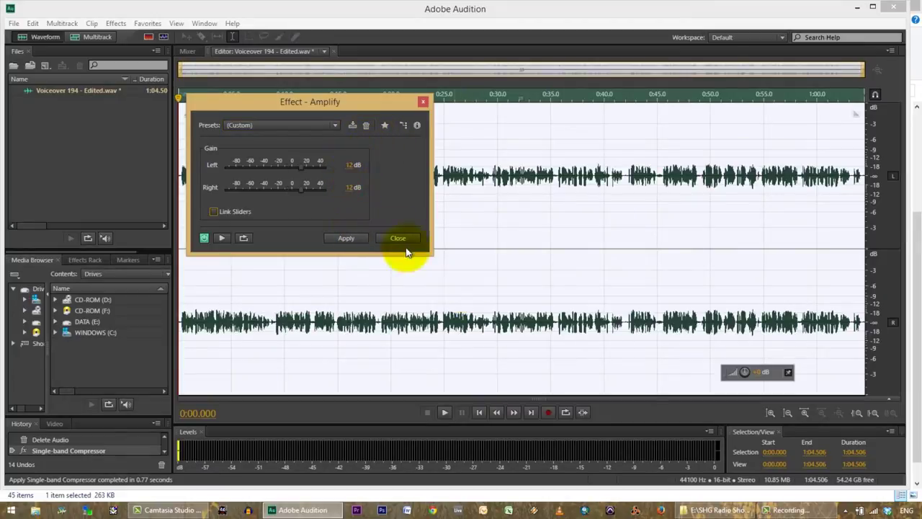
click(346, 238)
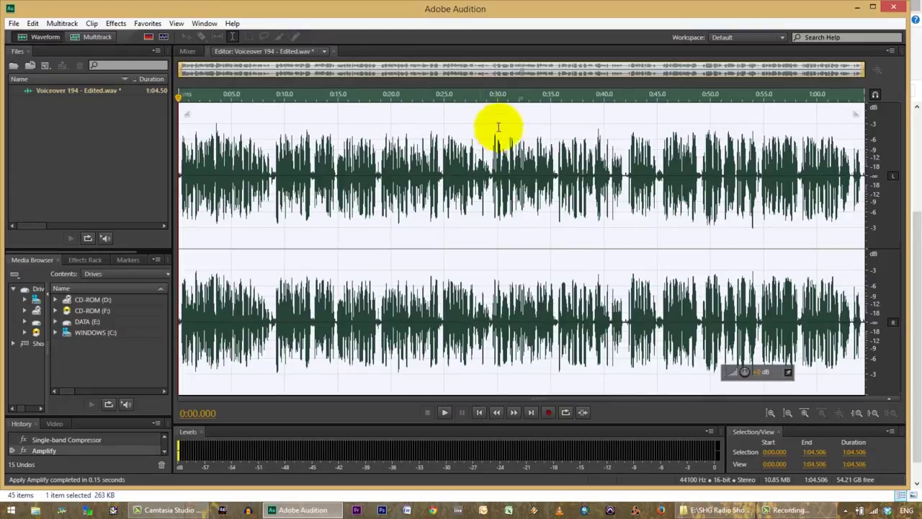
- Open the Parametric Equalizer for the whole recording, reset it to the Default preset and preview the first few seconds
click(425, 147)
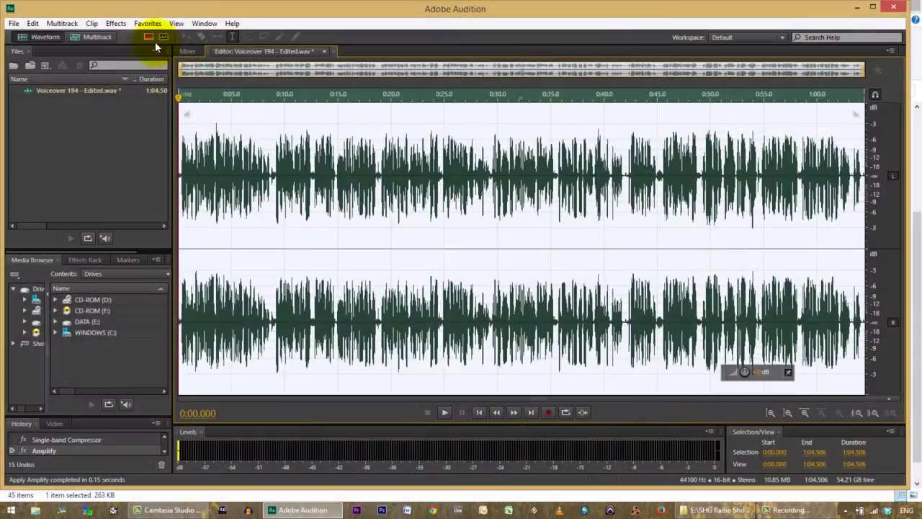
click(118, 24)
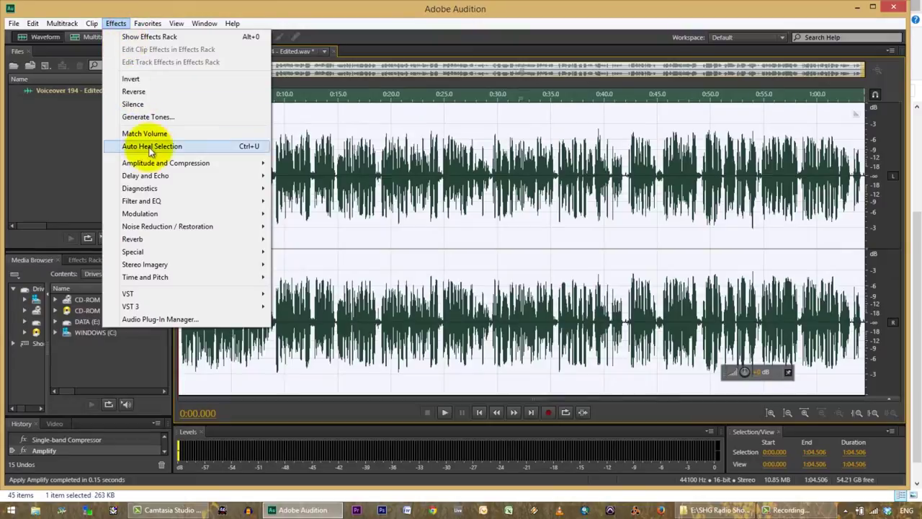
mouse_move(153, 204)
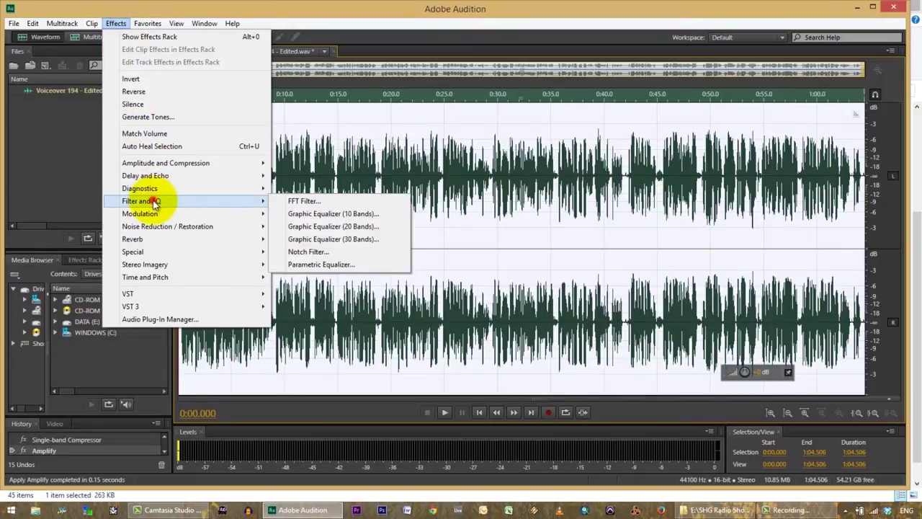
click(319, 264)
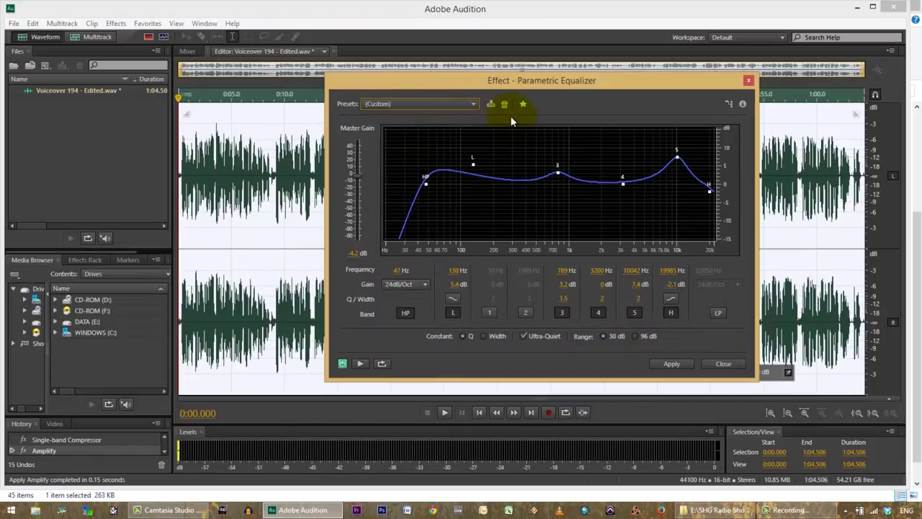
click(472, 104)
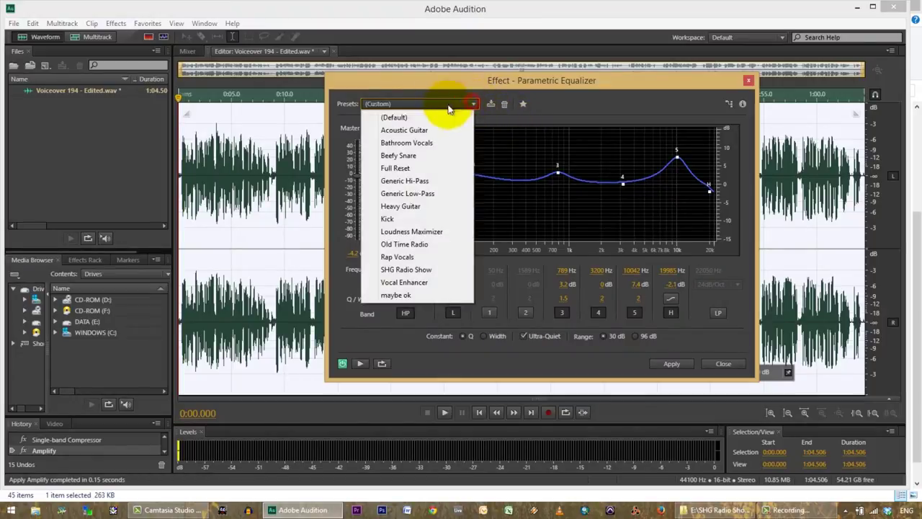
click(407, 115)
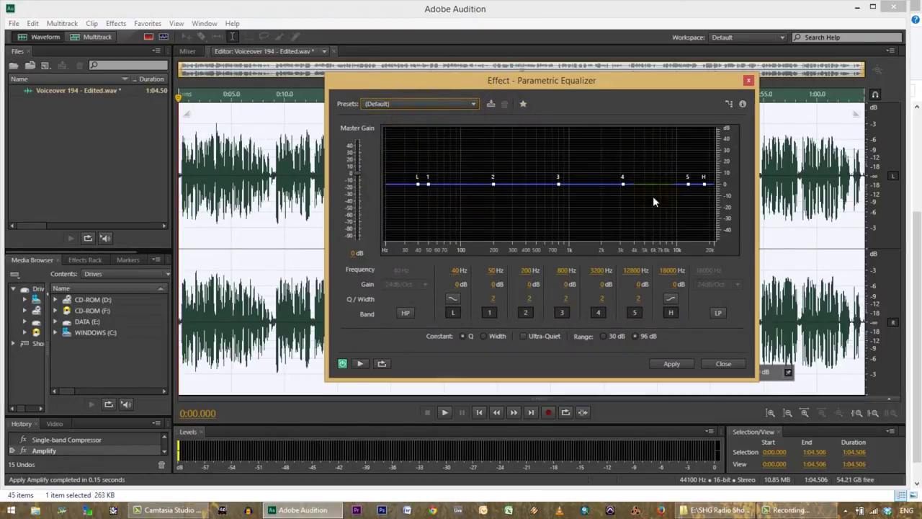
click(360, 363)
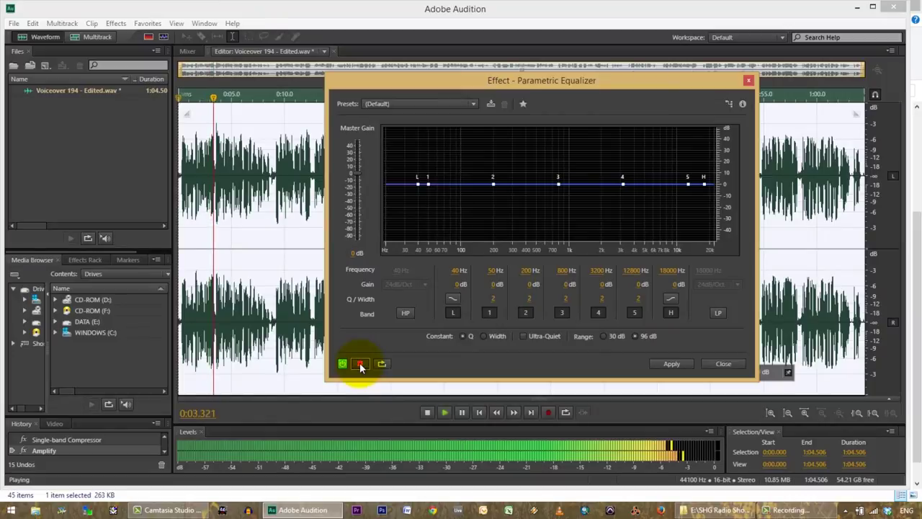
click(360, 364)
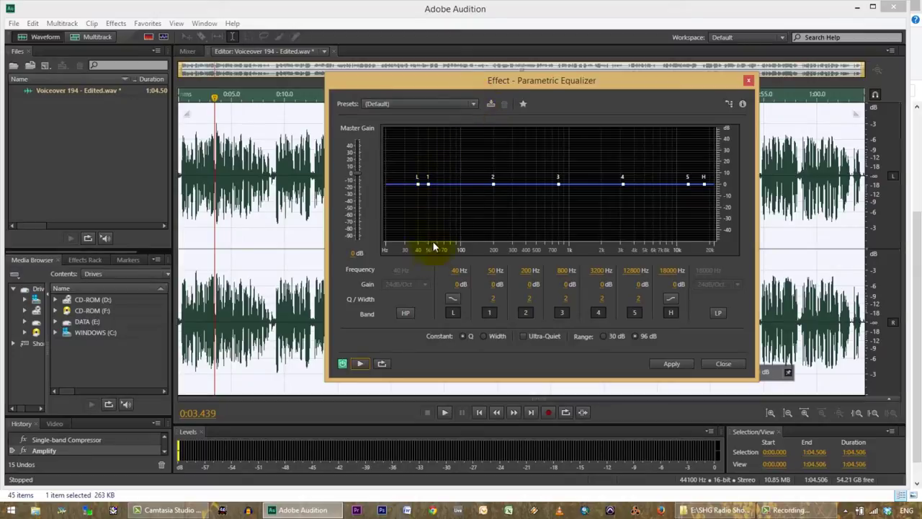
- Switch off the equalizer's low shelf and set band 1 to about 23 Hz and -48 dB with a Q of 49.3
mouse_move(418, 183)
mouse_down()
mouse_move(422, 215)
mouse_move(415, 194)
mouse_up()
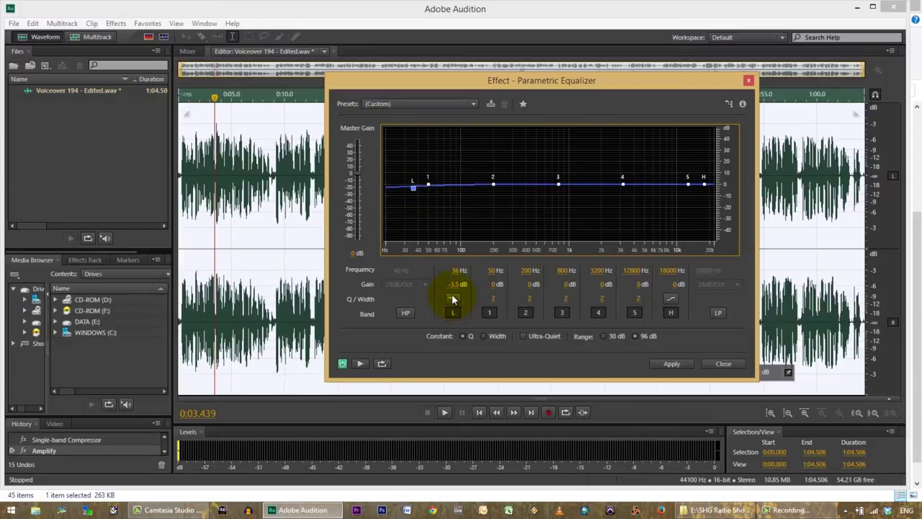
click(451, 297)
click(453, 312)
drag(428, 186, 391, 243)
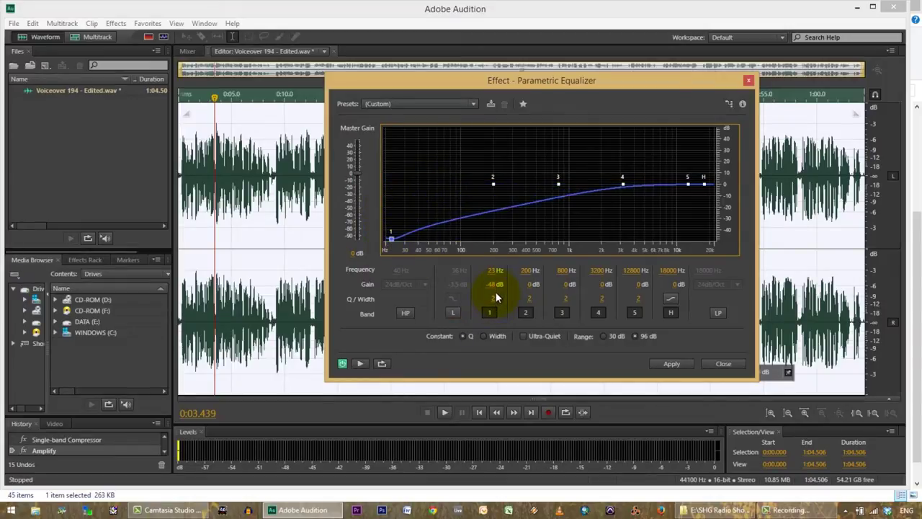
drag(495, 295, 742, 276)
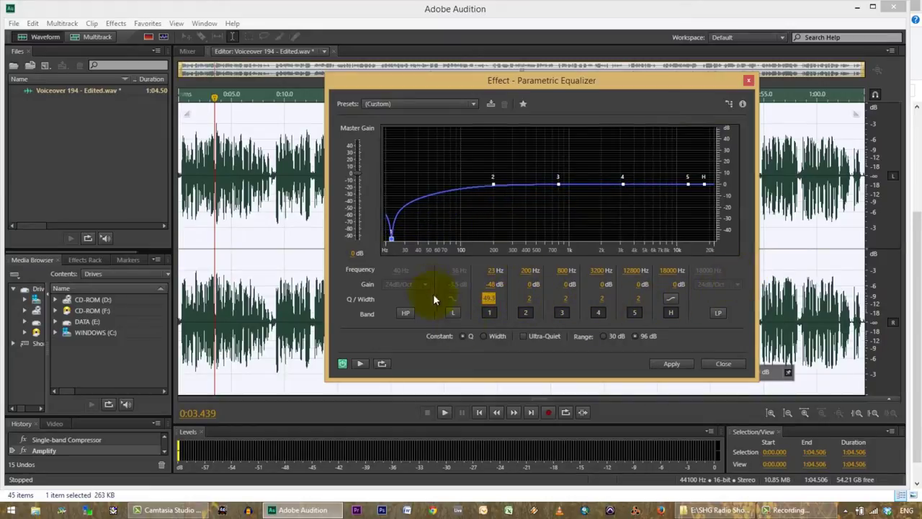
- Try the low shelf at about 20 Hz and -48 dB, switch it off again and set band 1 to about 20 Hz and -45.5 dB
click(453, 314)
drag(412, 189, 329, 195)
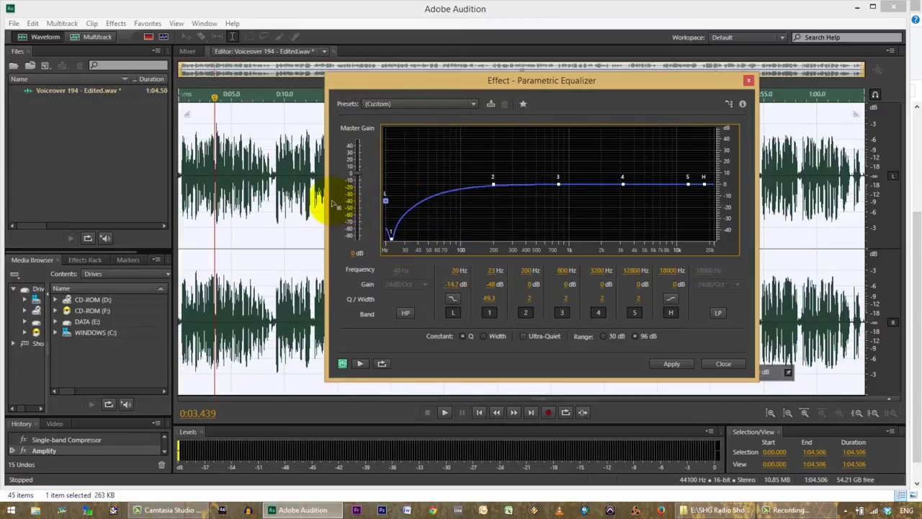
drag(391, 238, 415, 234)
drag(385, 202, 386, 239)
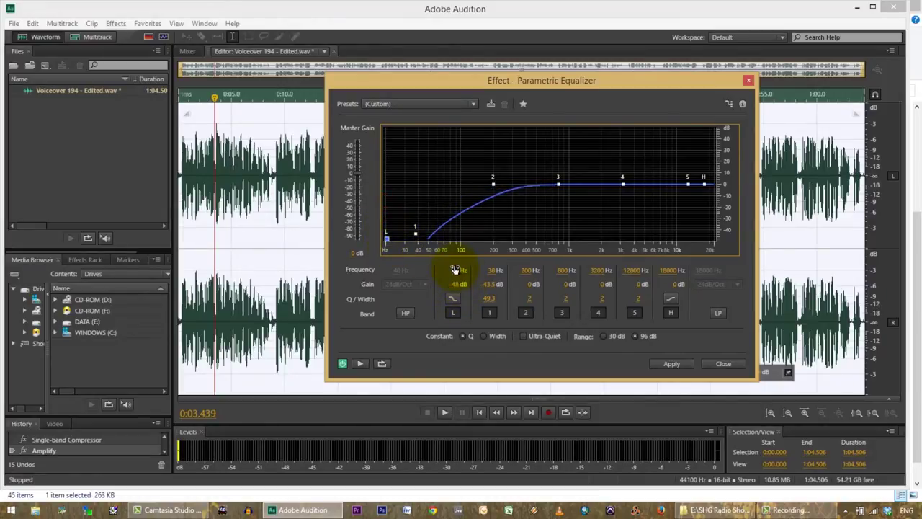
click(453, 313)
drag(417, 237, 376, 243)
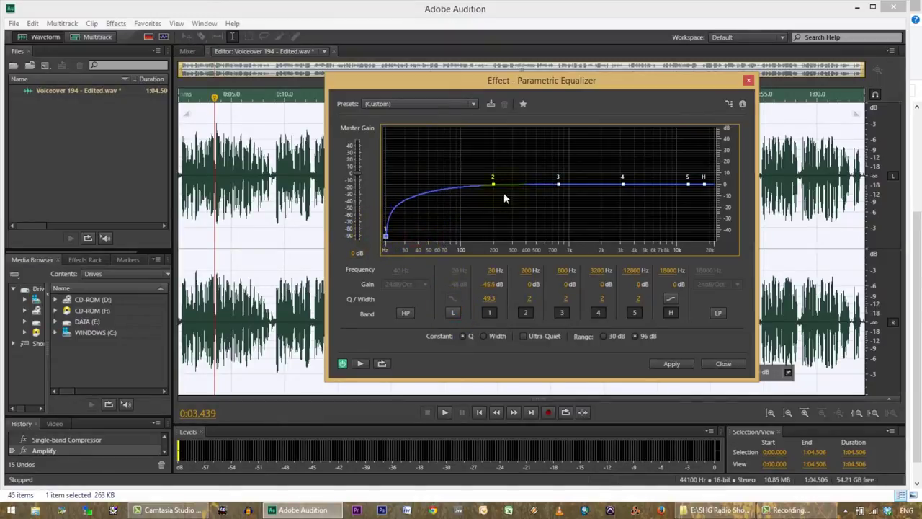
- Shape the equalizer: band 2 at 115 Hz/6.1 dB, band 3 at 416 Hz/3 dB, band 4 at 6295 Hz/6.1 dB, high shelf at 15064 Hz/-8.6 dB
drag(494, 185, 476, 183)
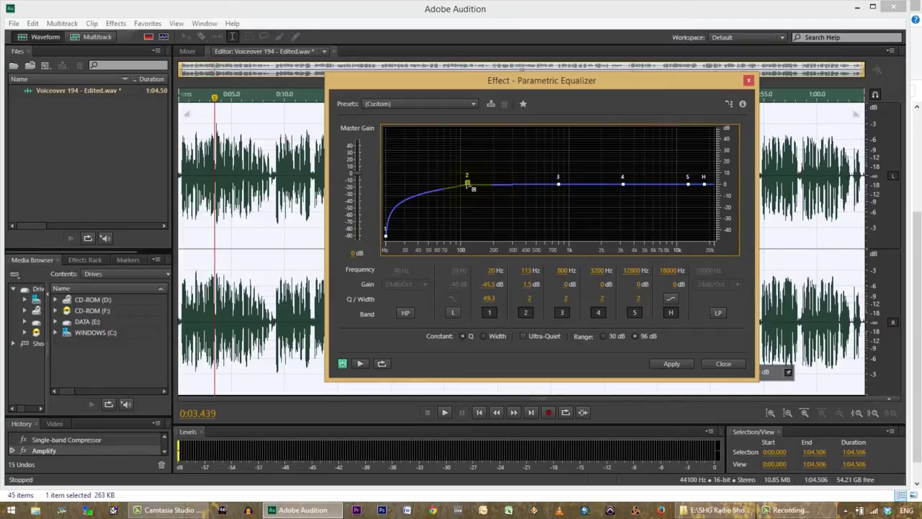
drag(706, 187, 710, 192)
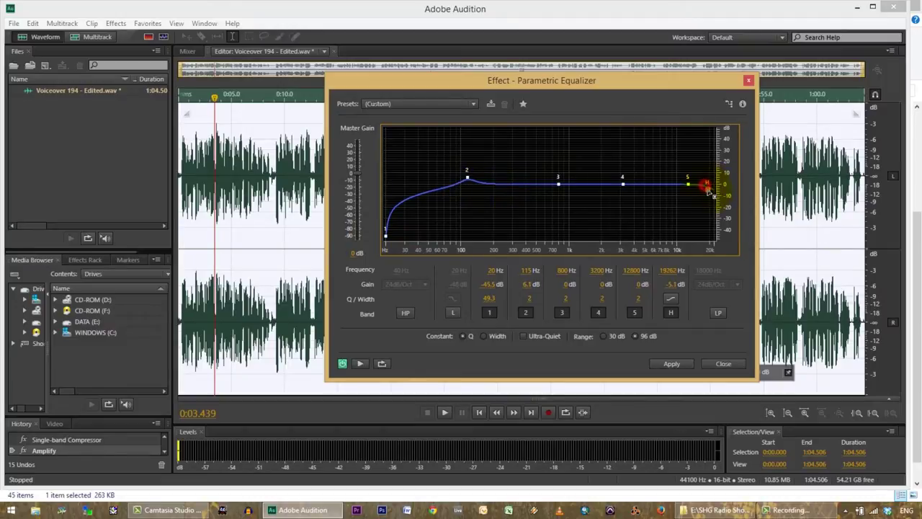
click(366, 261)
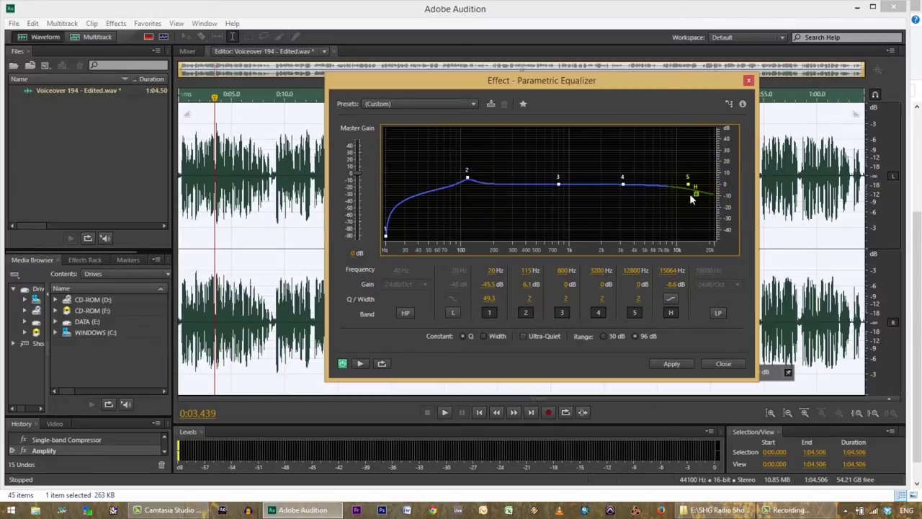
drag(624, 185, 655, 180)
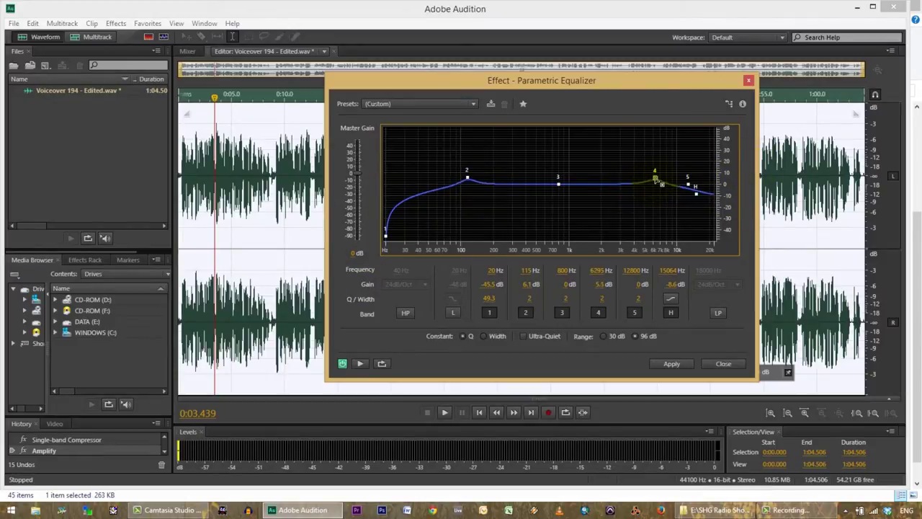
drag(559, 185, 536, 180)
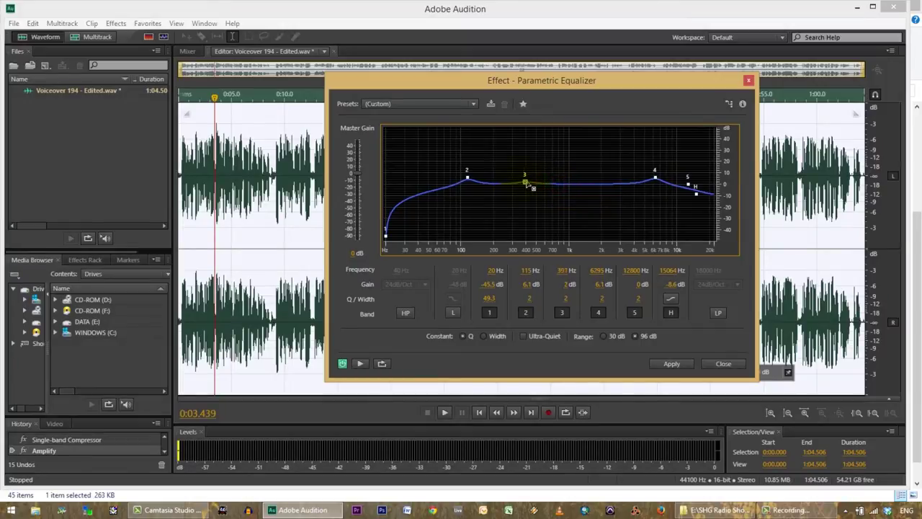
- Preview the recording while switching the equalizer off and on to compare the original and equalized sound
click(382, 363)
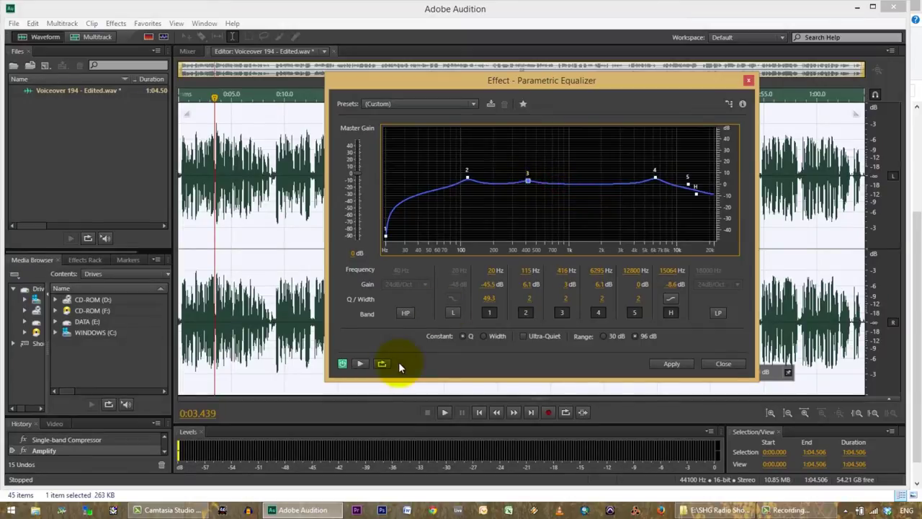
click(361, 364)
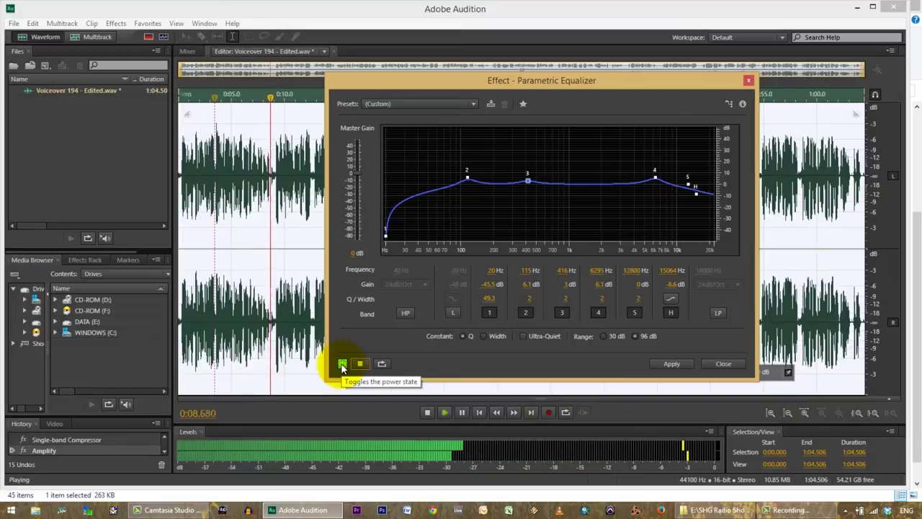
click(343, 365)
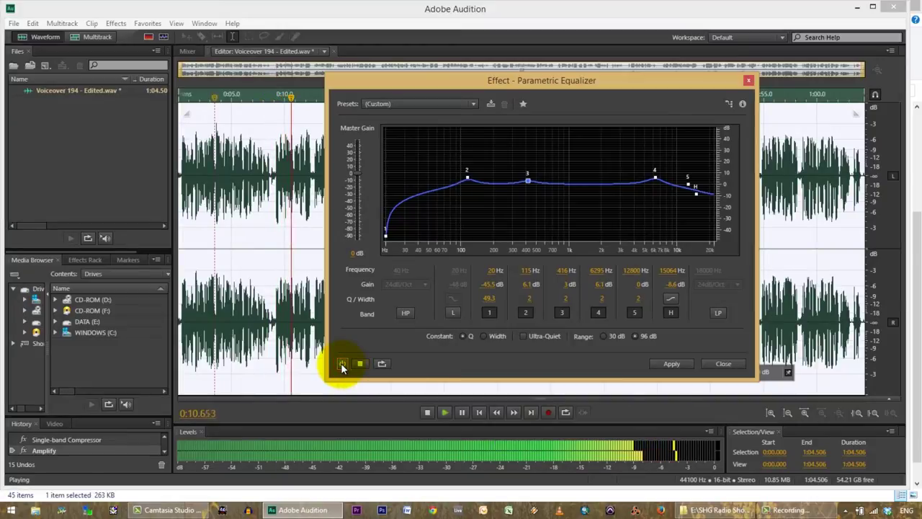
click(342, 365)
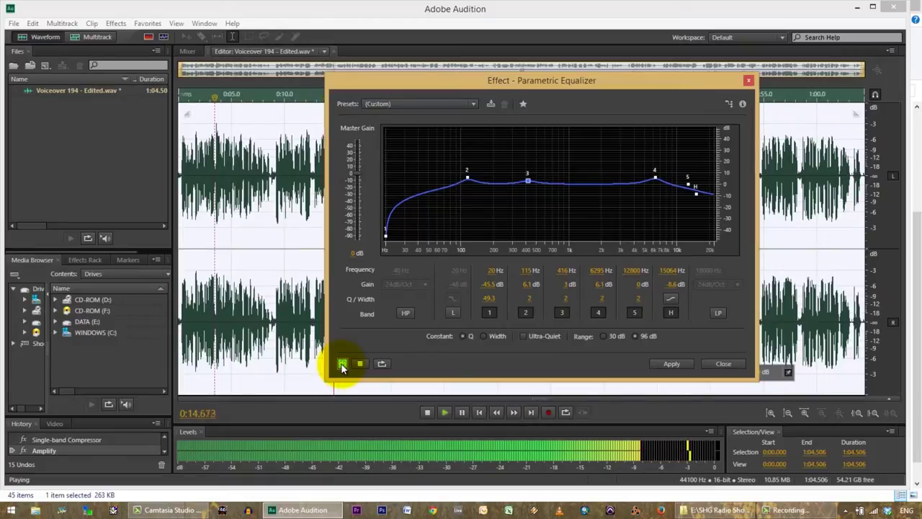
click(342, 365)
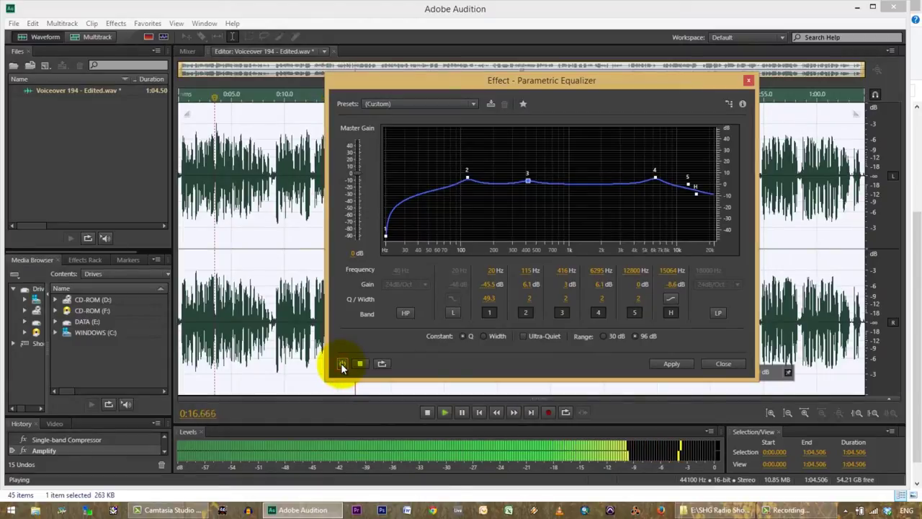
click(342, 364)
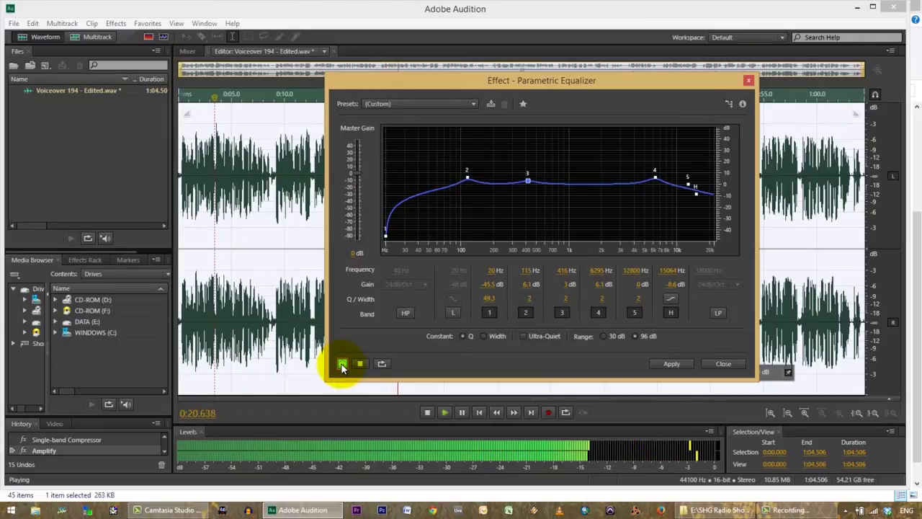
click(359, 364)
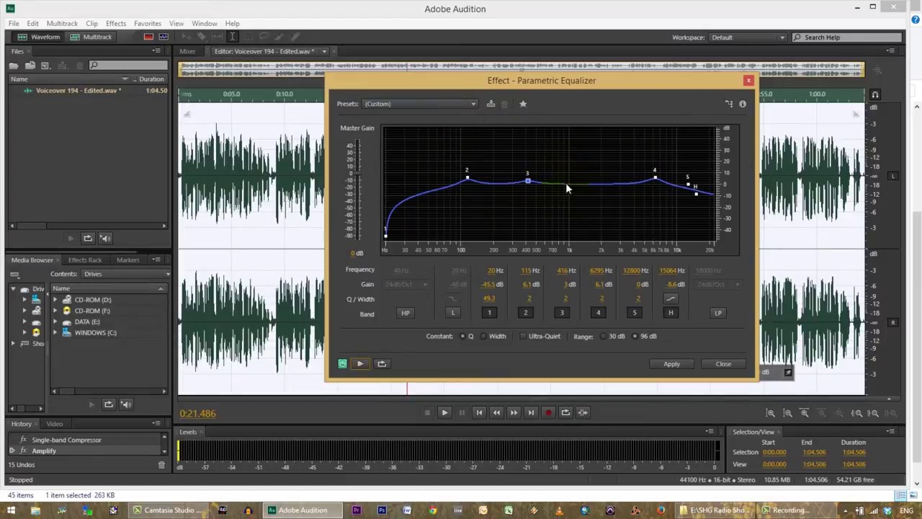
- Load the SHG Radio Show preset, set the high-pass to 47 Hz and soften the low shelf to 1.7 dB, band 3 to 1.3 dB and band 5 to 1.7 dB
click(473, 105)
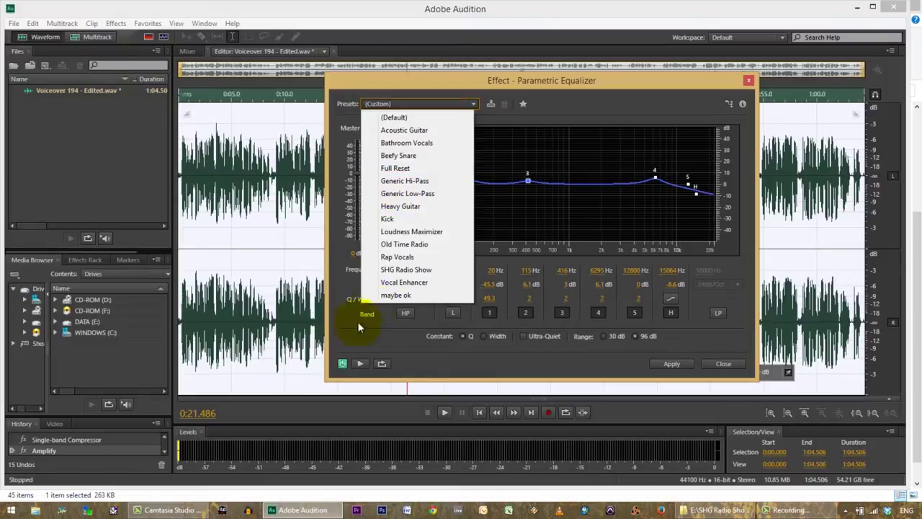
click(418, 270)
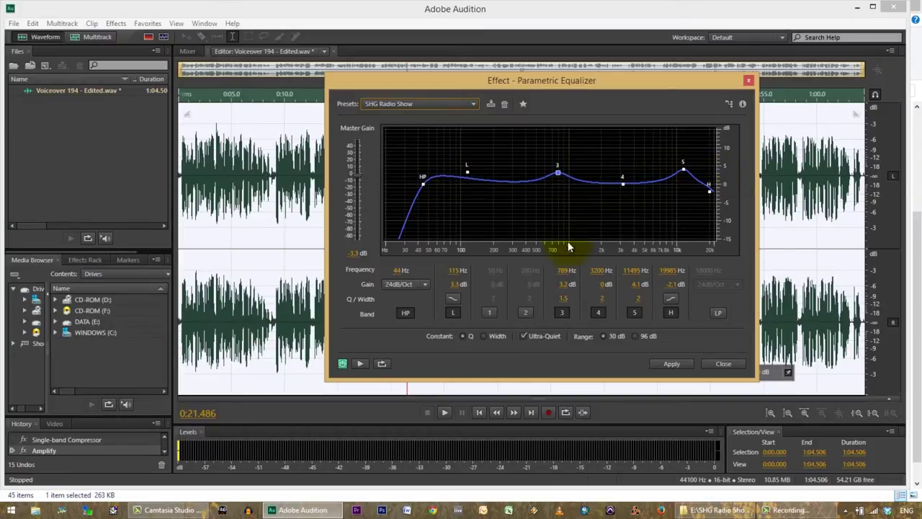
drag(424, 186, 425, 193)
drag(467, 171, 469, 181)
drag(558, 171, 558, 179)
drag(683, 169, 682, 178)
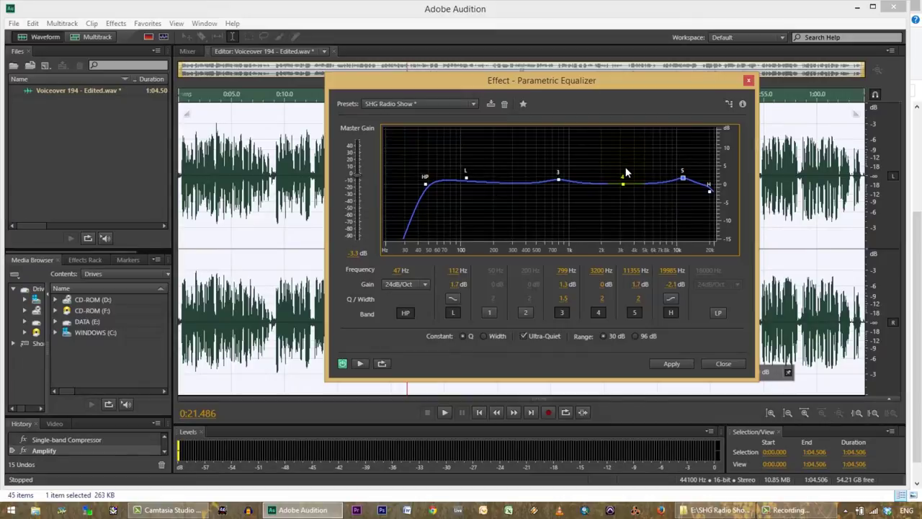
- Set the equalizer's master gain to -2 dB and lower the high shelf to about -2.4 dB
click(331, 182)
click(353, 254)
text(-2)
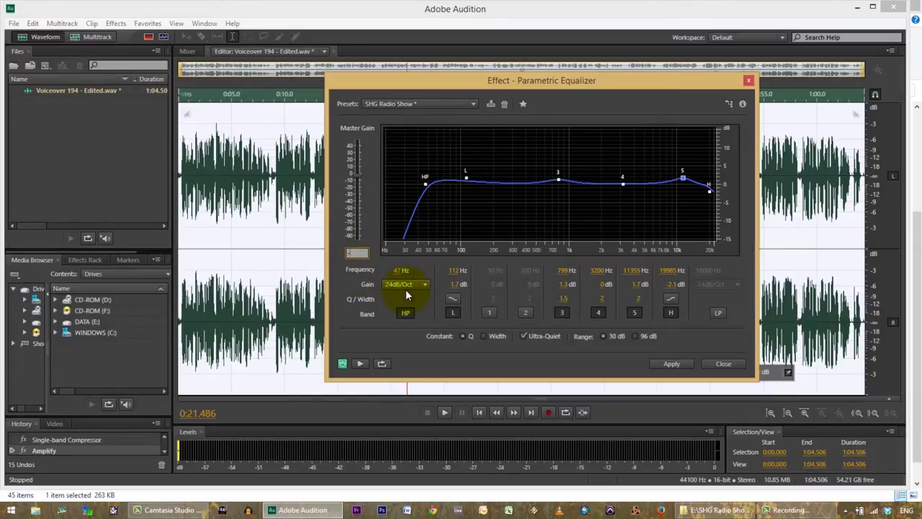
click(406, 289)
click(685, 180)
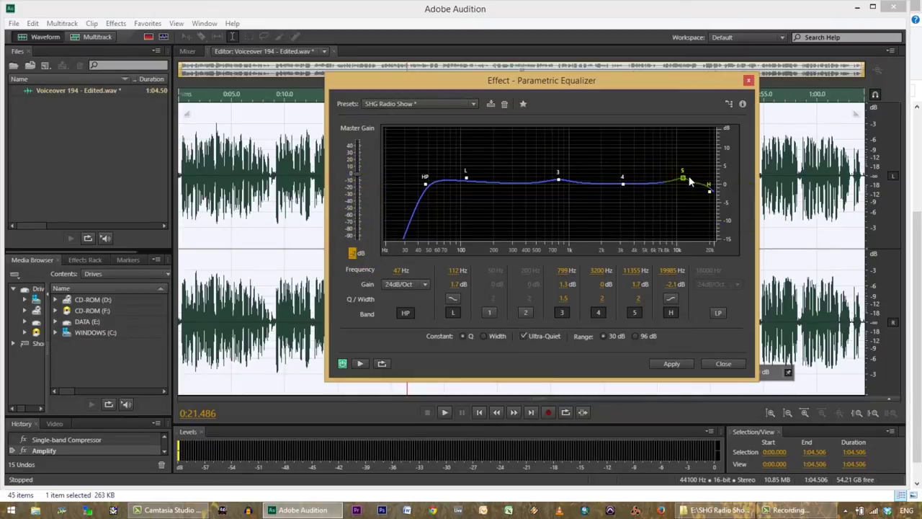
mouse_move(688, 186)
drag(710, 189, 711, 195)
- Preview the adjusted SHG Radio Show equalization, toggling the effect's power to compare it with the unprocessed voice
click(360, 364)
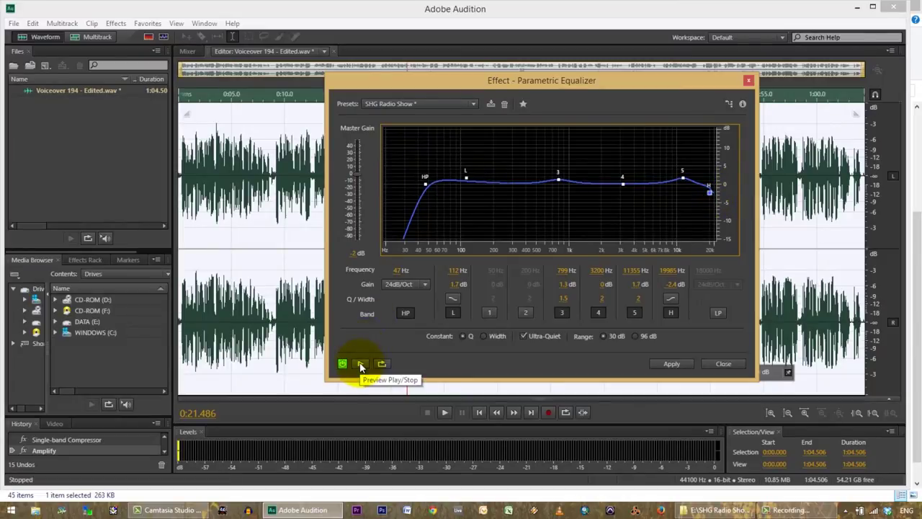
click(361, 366)
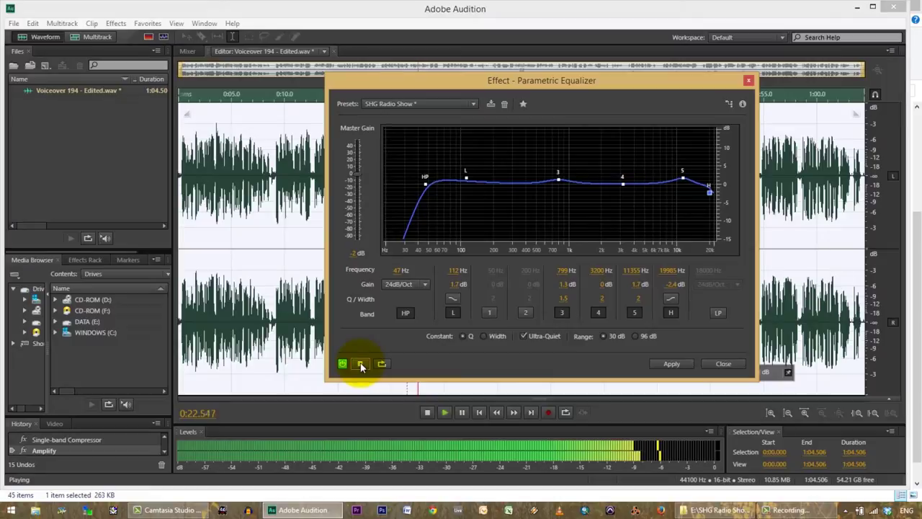
click(342, 364)
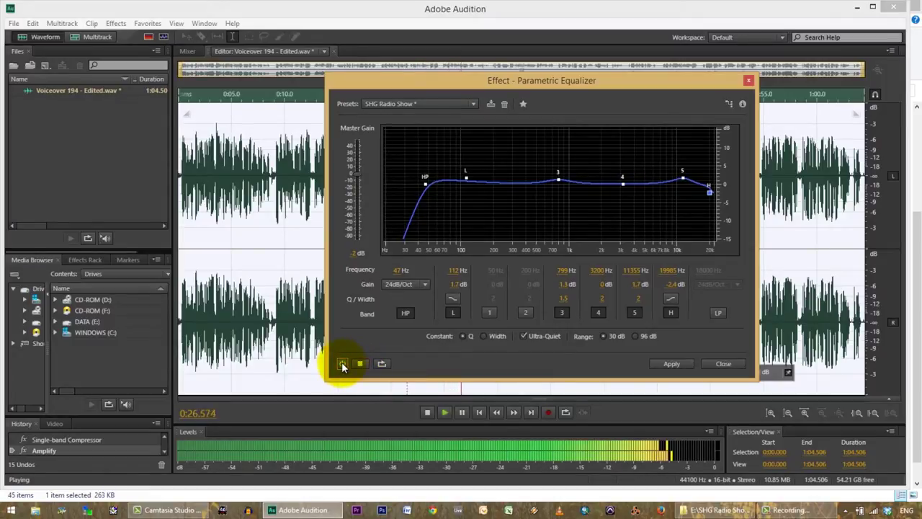
click(343, 364)
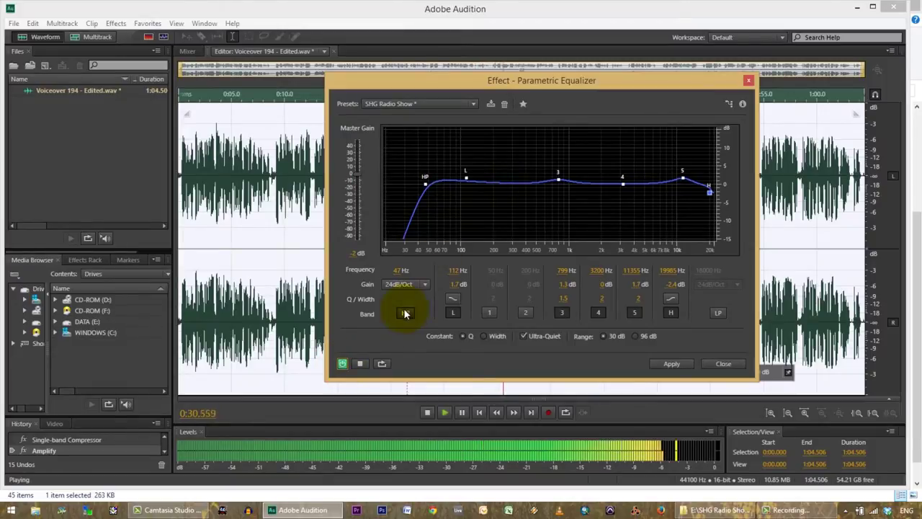
click(343, 364)
click(360, 364)
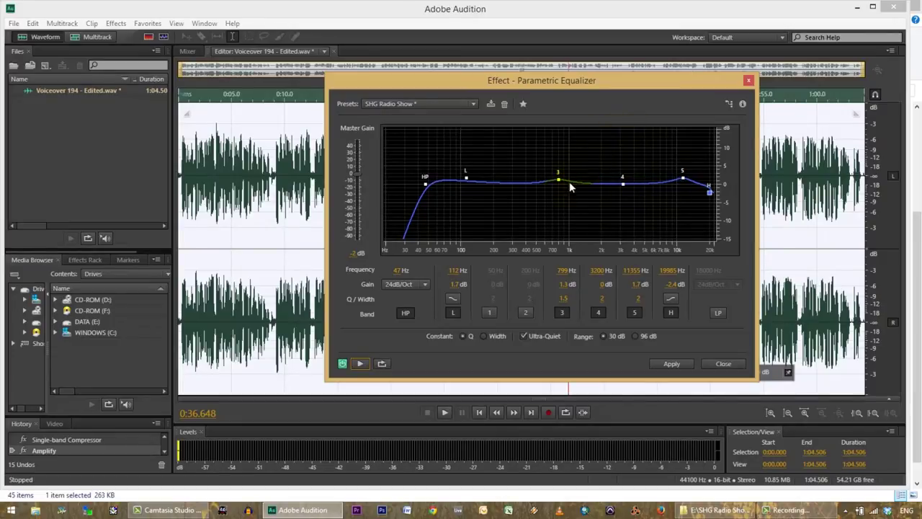
- Sweep band 4 through boosts and frequencies during a preview, and settle it at about 3011 Hz and -0.2 dB
click(359, 363)
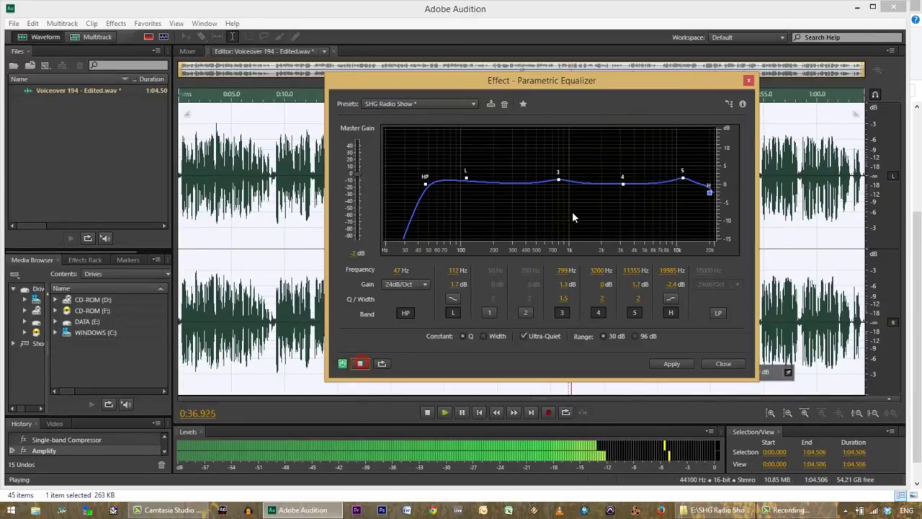
drag(622, 183, 619, 119)
drag(624, 196, 623, 172)
mouse_move(567, 170)
mouse_down()
mouse_move(613, 179)
mouse_move(580, 175)
mouse_up()
drag(517, 151, 652, 178)
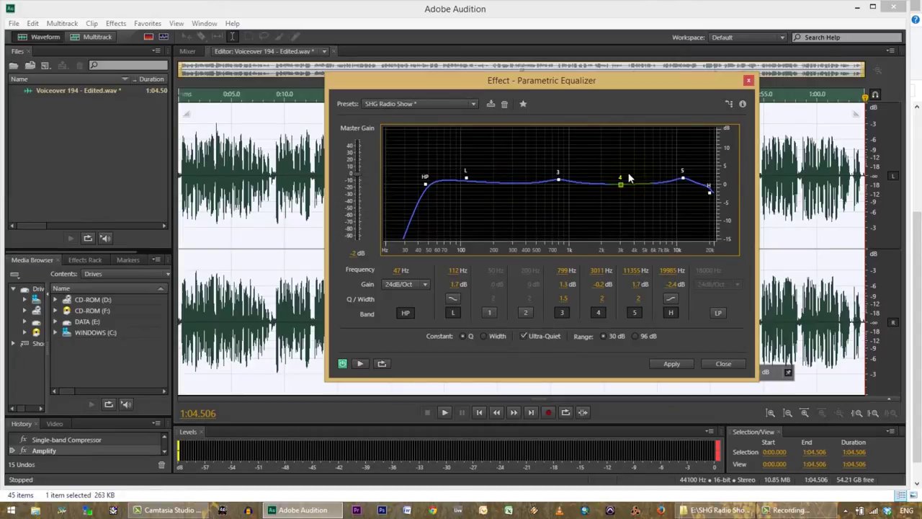
- Move the equalizer window aside to check the waveform, and apply the equalization to the whole recording
click(671, 366)
drag(597, 81, 572, 120)
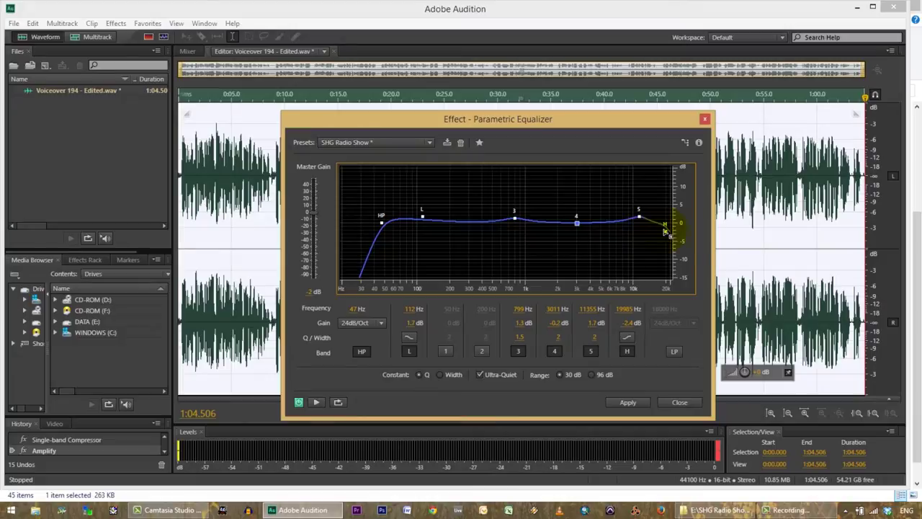
drag(613, 132, 127, 131)
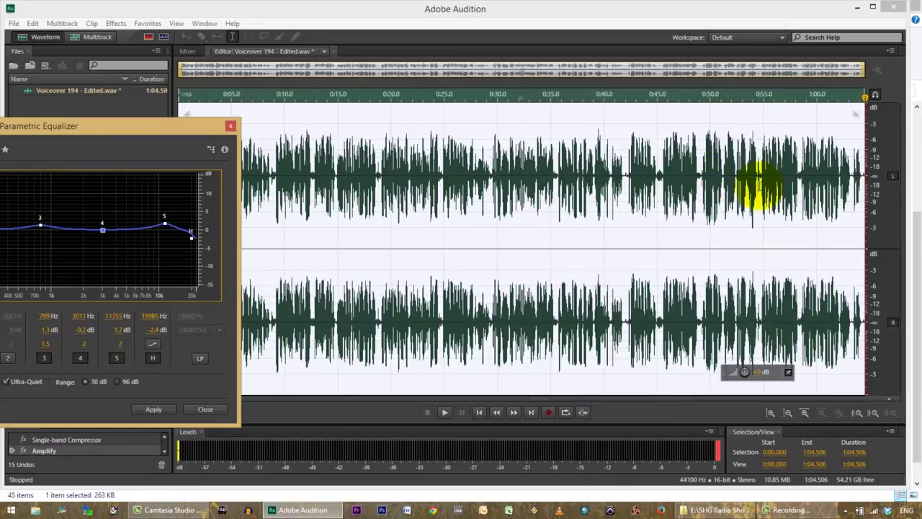
drag(209, 124, 339, 57)
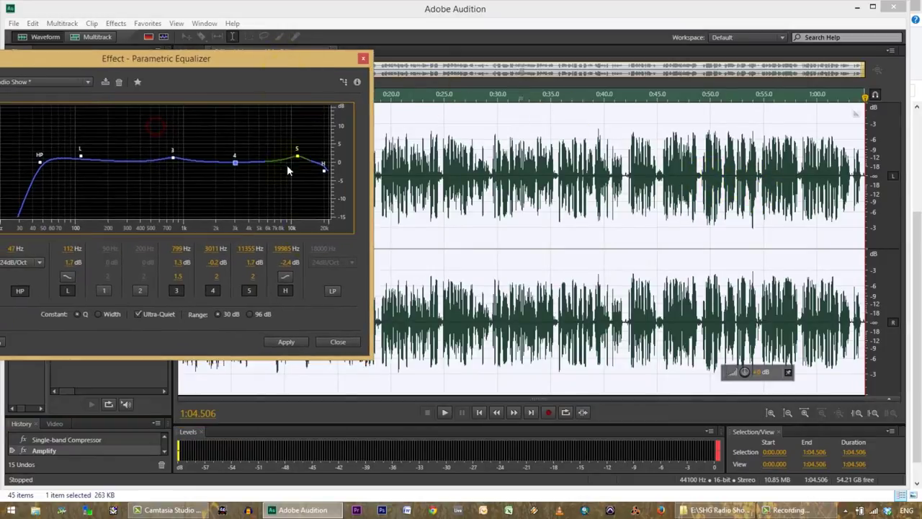
click(292, 341)
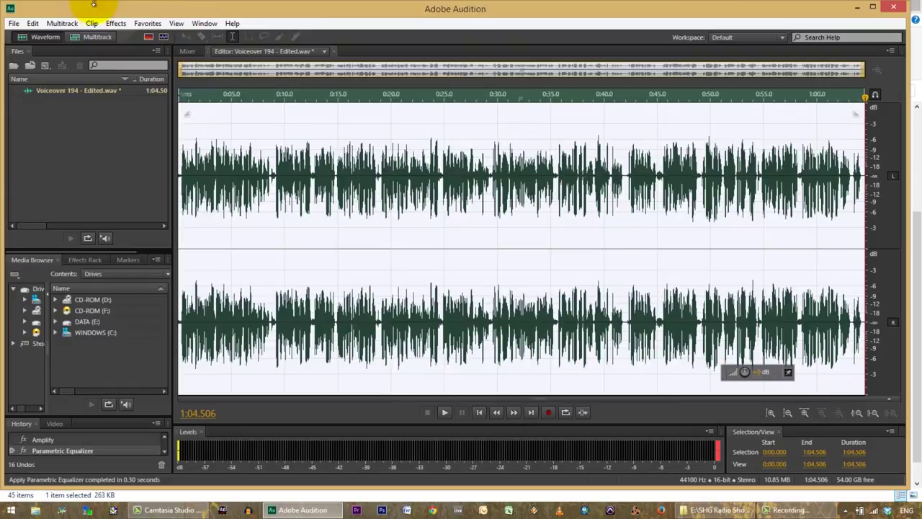
- Open the Studio Reverb effect for the recording and load the Room Ambience 1 preset
click(117, 23)
mouse_move(152, 227)
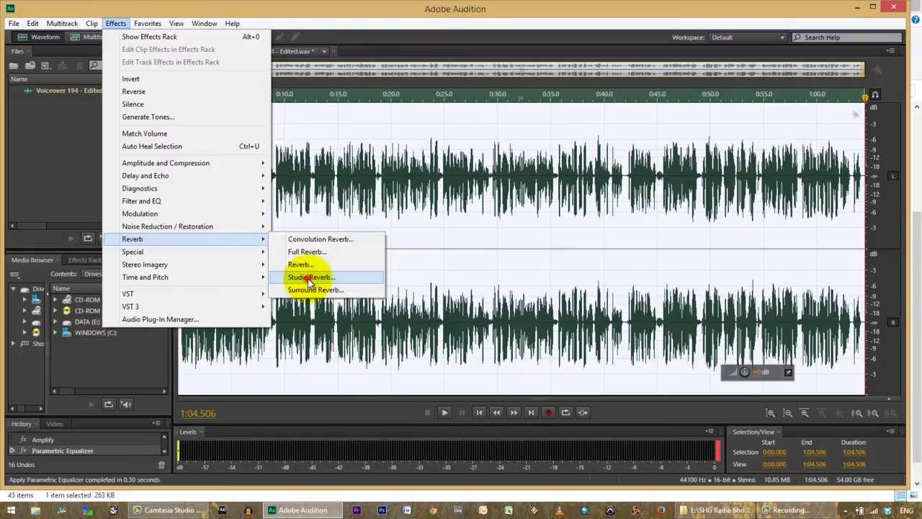
click(308, 278)
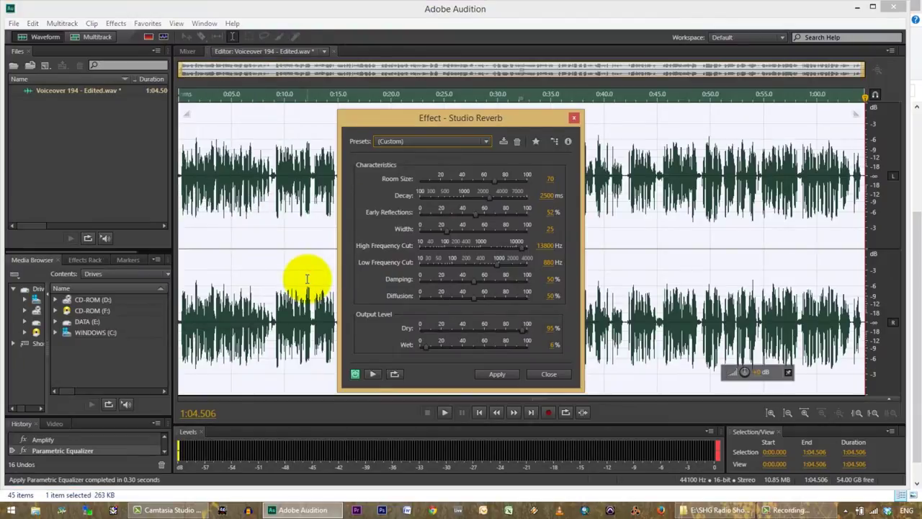
drag(511, 119, 472, 36)
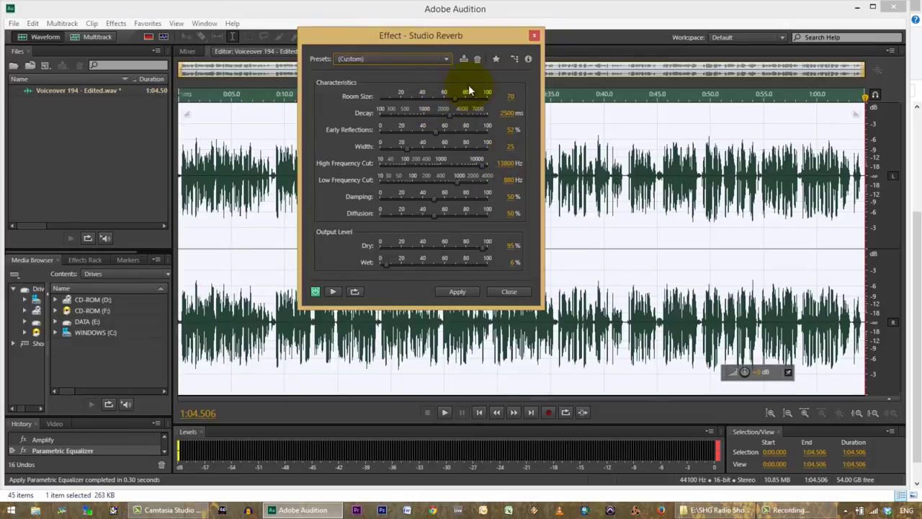
click(446, 59)
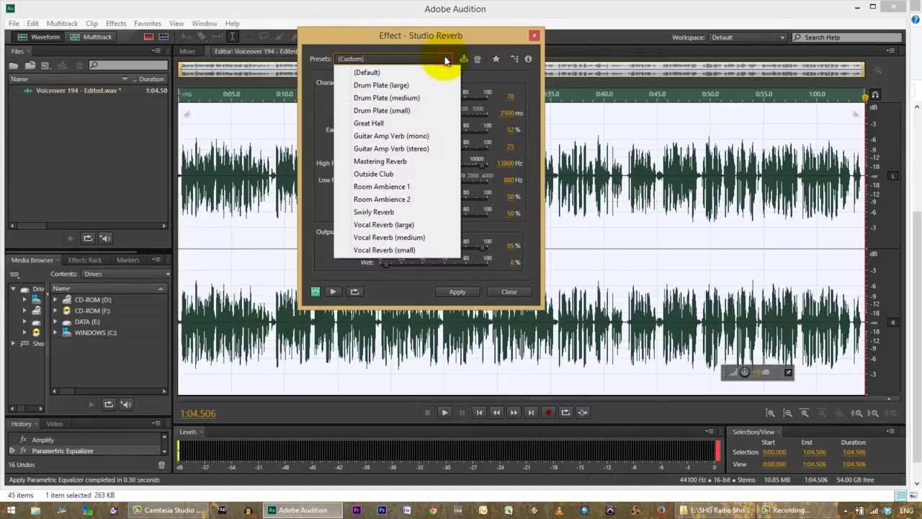
click(446, 58)
click(446, 59)
click(383, 187)
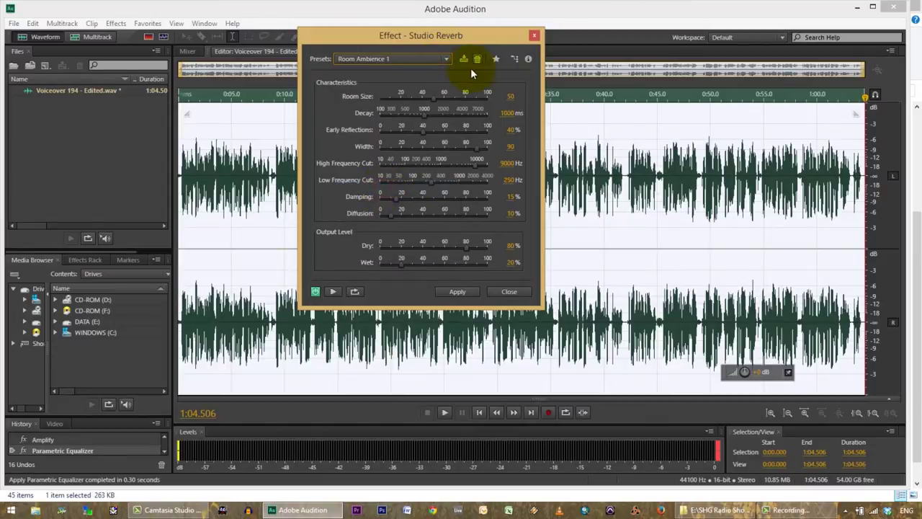
- Preview the Studio Reverb with only the dry signal at 100%, and compare it with only the wet signal at 100%
drag(460, 35, 608, 62)
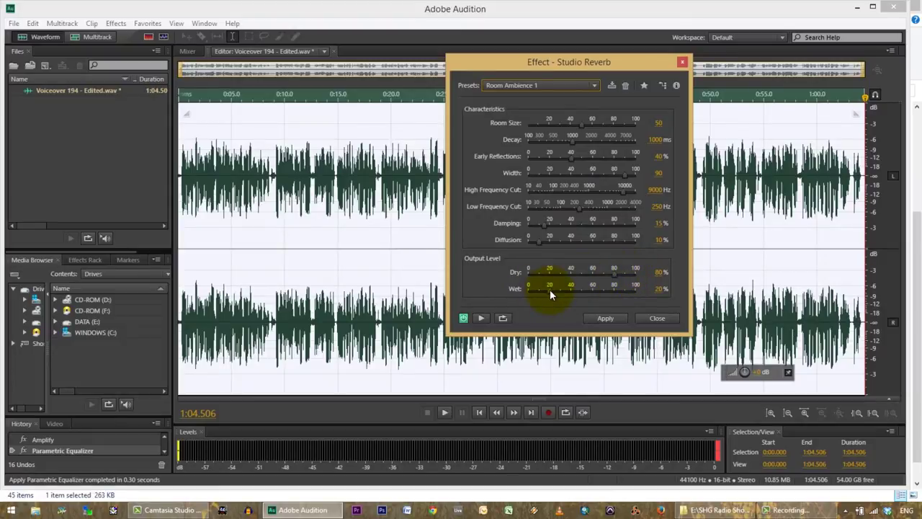
drag(615, 271, 500, 278)
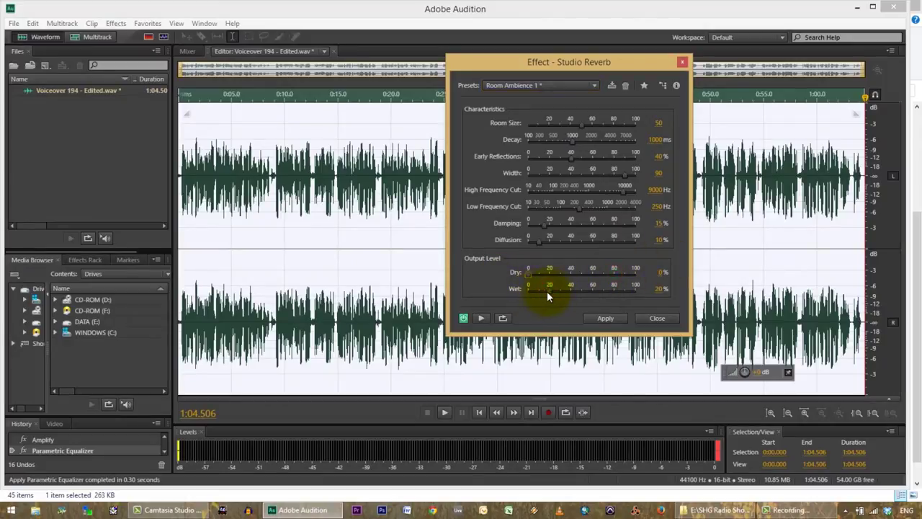
click(481, 318)
drag(527, 276, 646, 281)
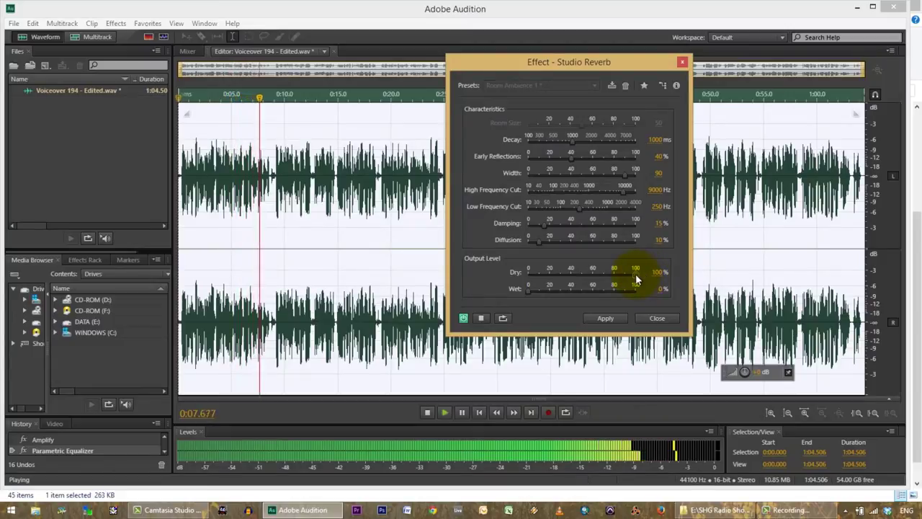
mouse_move(637, 279)
mouse_down()
mouse_move(511, 279)
mouse_move(545, 290)
mouse_move(652, 287)
mouse_up()
click(529, 289)
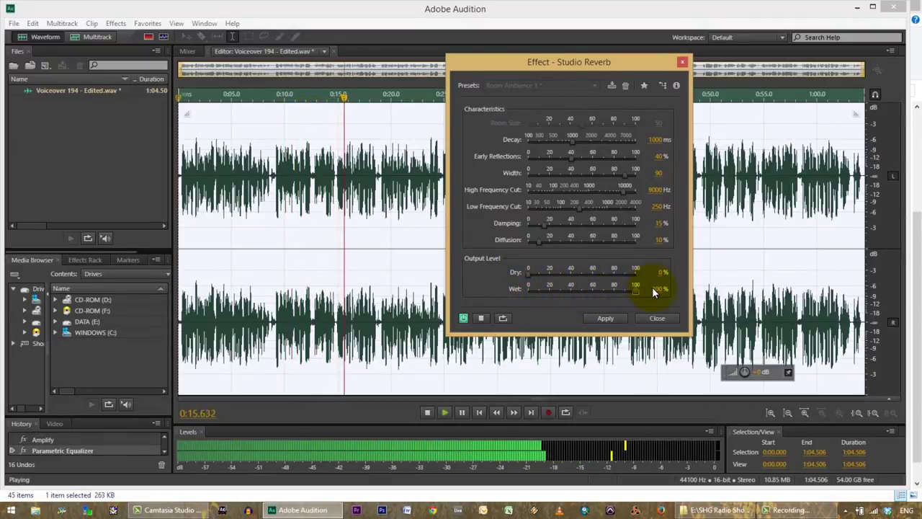
drag(652, 287, 483, 294)
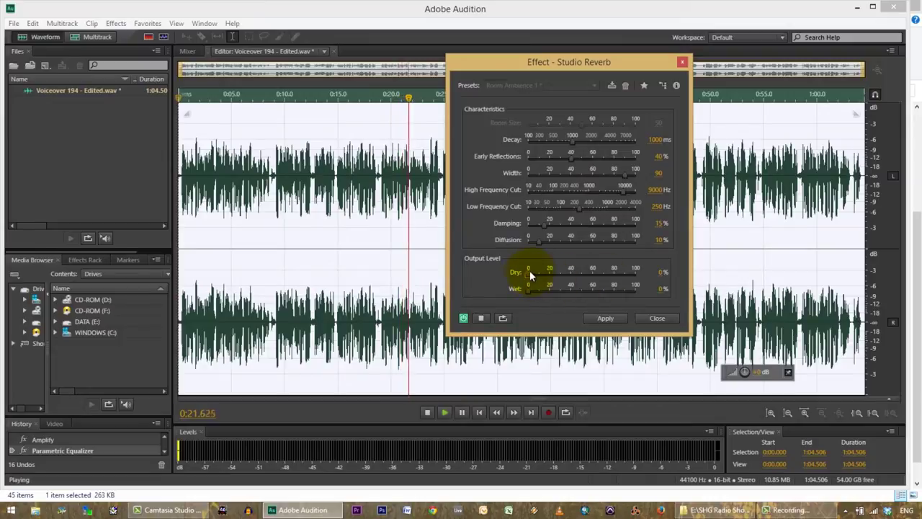
- Set the reverb's dry output level to 95% and its wet output level to 5%
drag(530, 272, 632, 273)
click(664, 273)
text(95)
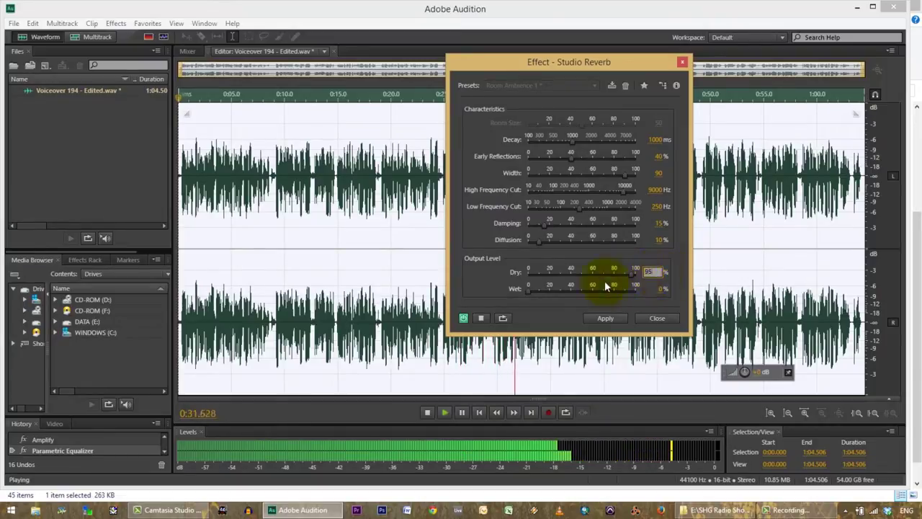
key(Return)
click(661, 289)
key(Return)
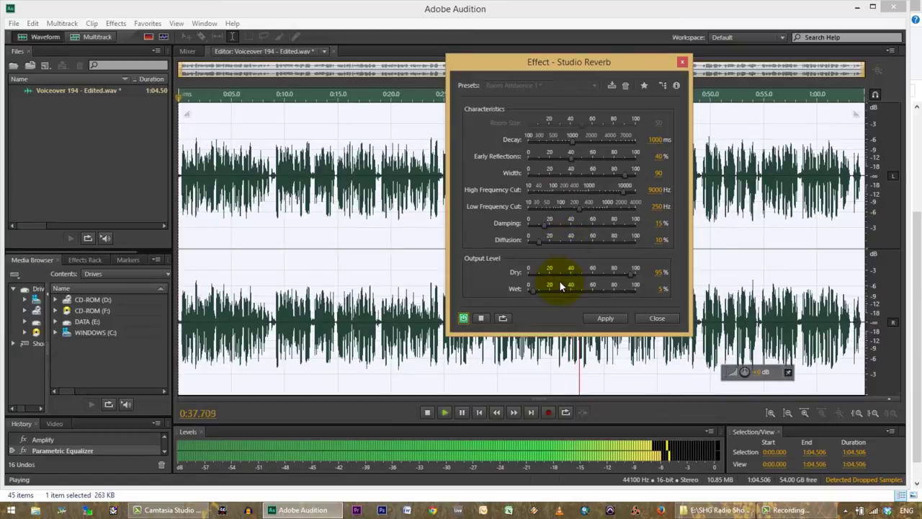
- Compare the previewed voice with the reverb switched off and on, and stop the preview
click(463, 319)
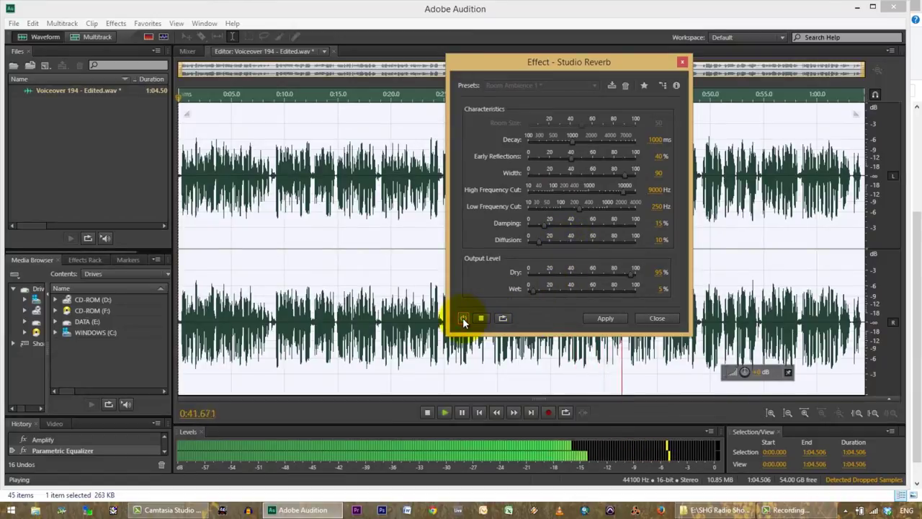
click(464, 319)
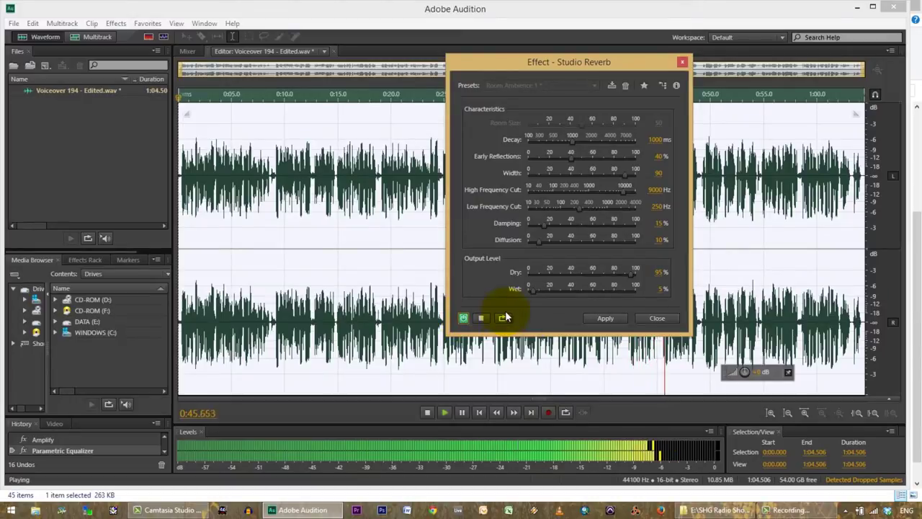
key(space)
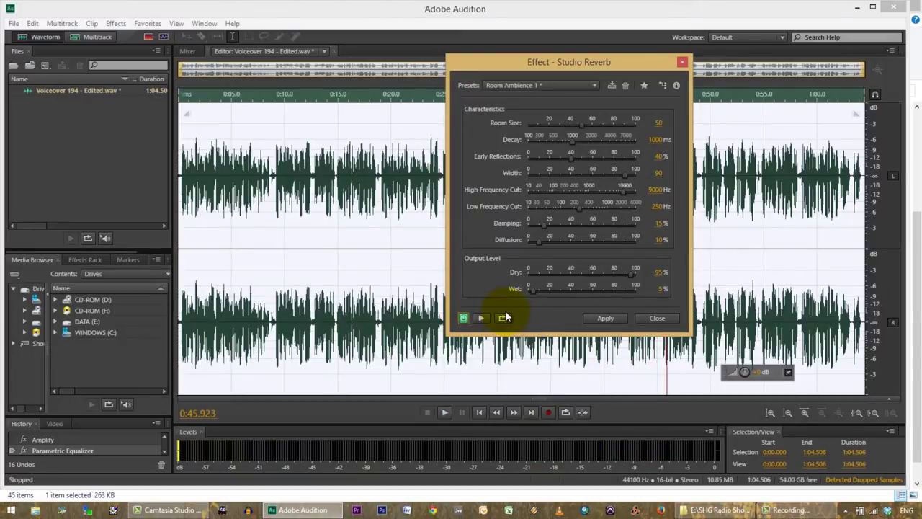
- Set the reverb to 90% dry and 10% wet, and compare it with the unprocessed voice from about 0:15.4
click(657, 272)
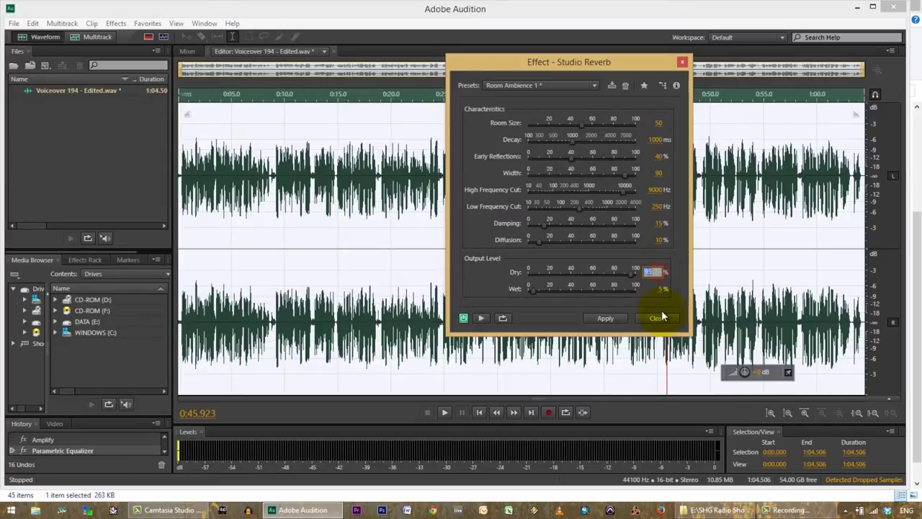
text(90)
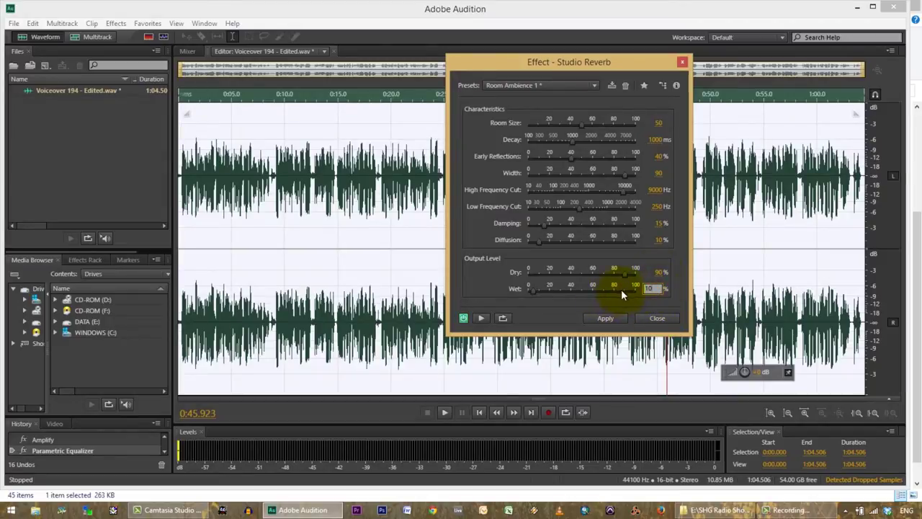
click(342, 142)
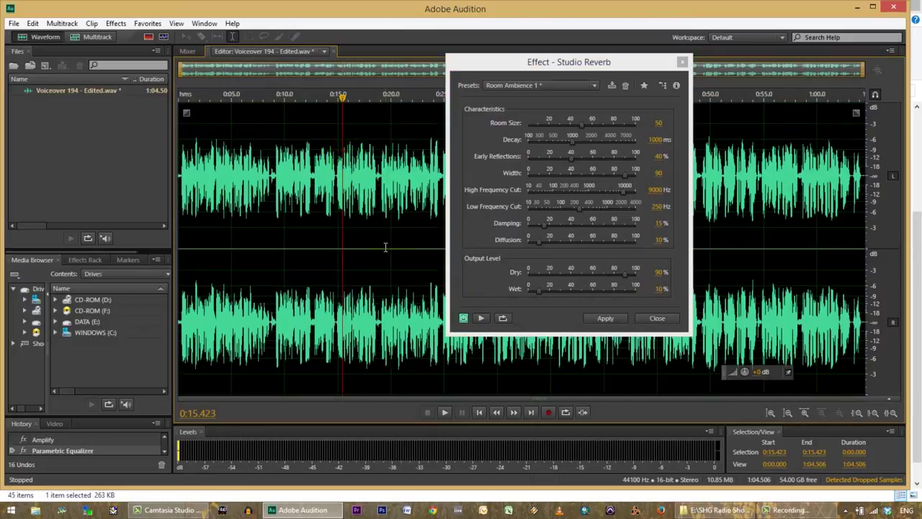
key(space)
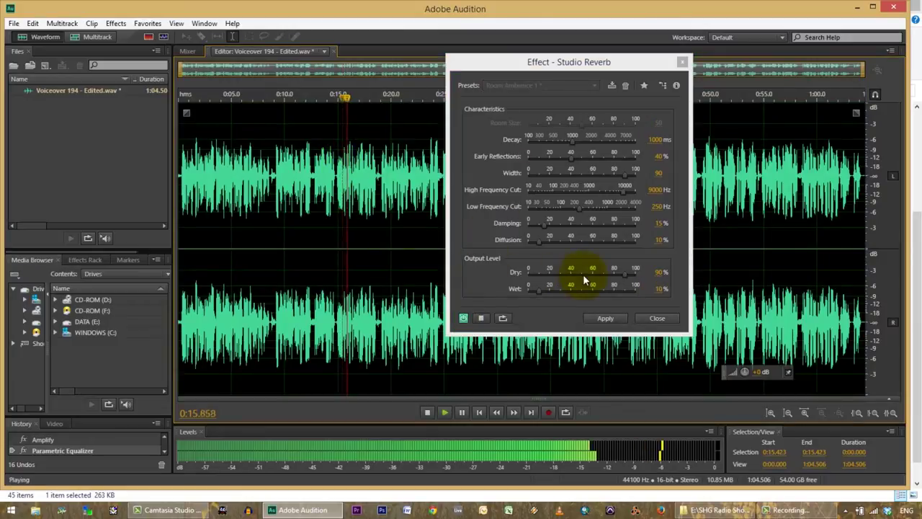
click(464, 317)
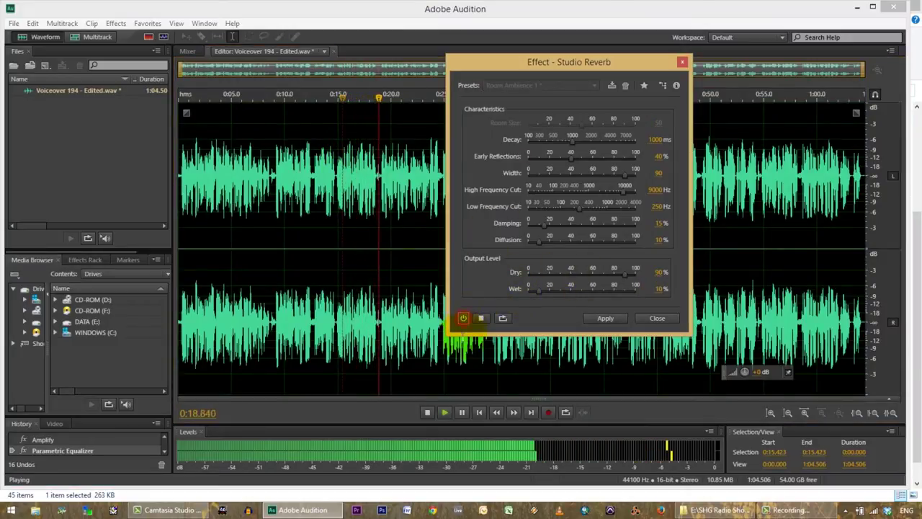
click(464, 318)
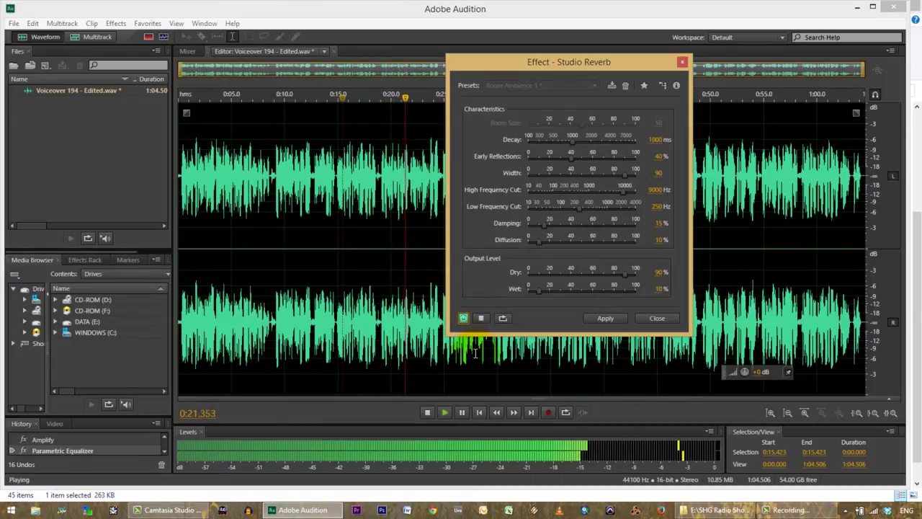
- Try the reverb at 70% dry and 30% wet, and preview the result from about 0:23
key(space)
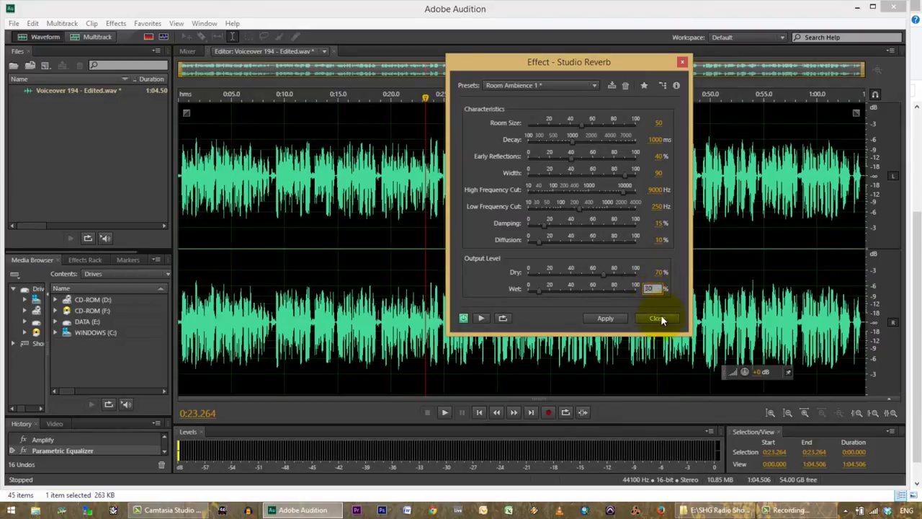
click(482, 318)
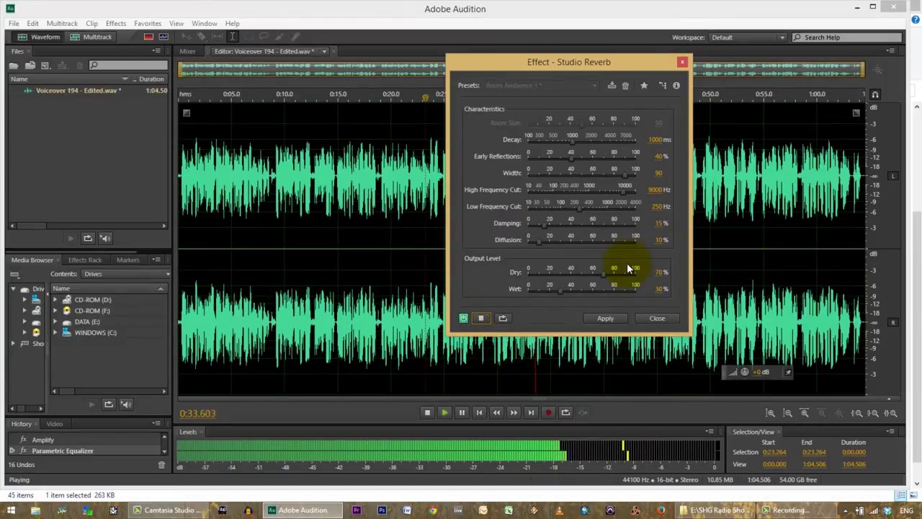
key(space)
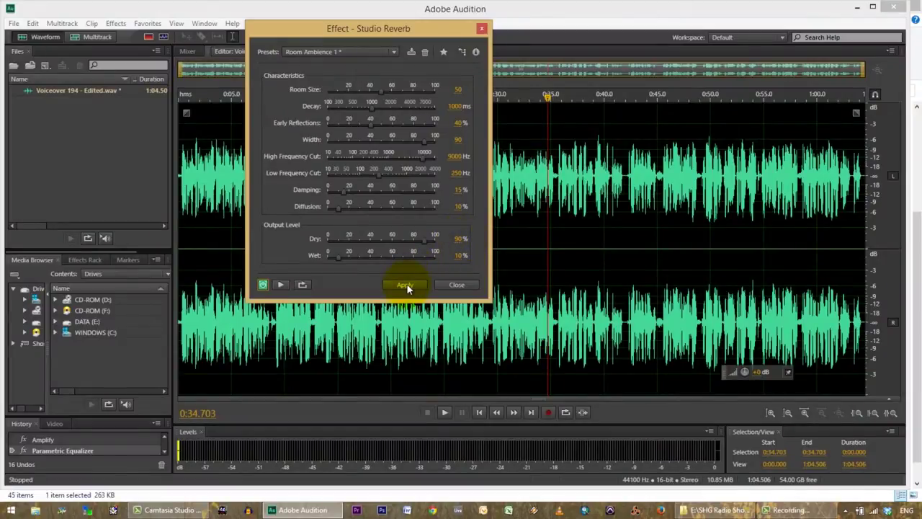
- Return the reverb to 90% dry and 10% wet, and apply it to the whole recording
click(404, 285)
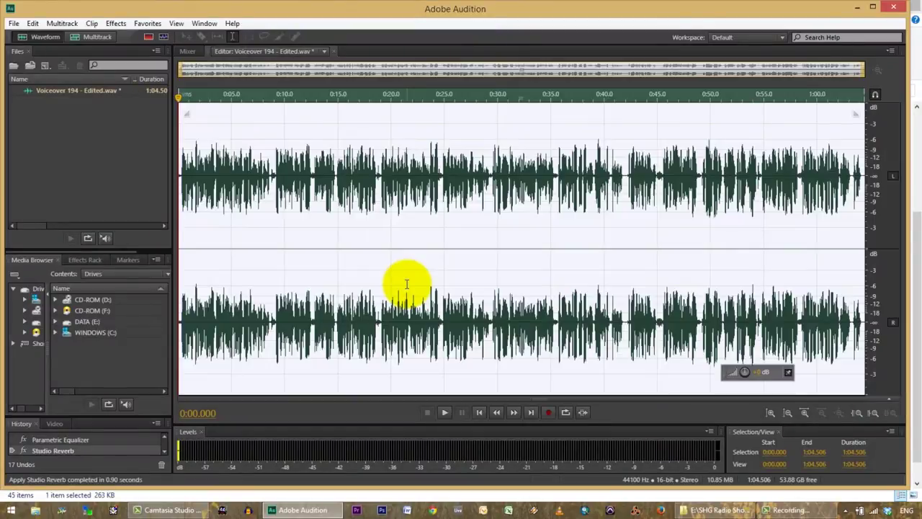
click(477, 247)
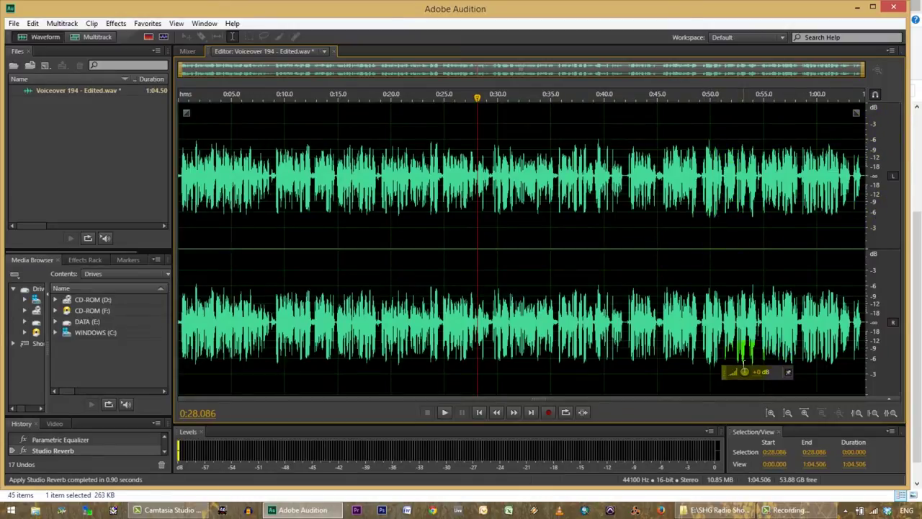
- Select the whole recording and raise its level with the Amplify effect
double_click(520, 182)
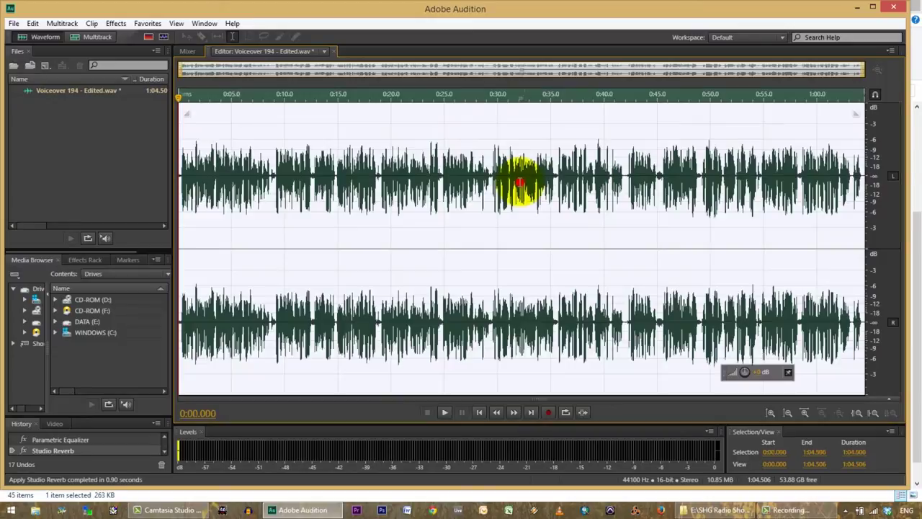
click(121, 24)
click(144, 163)
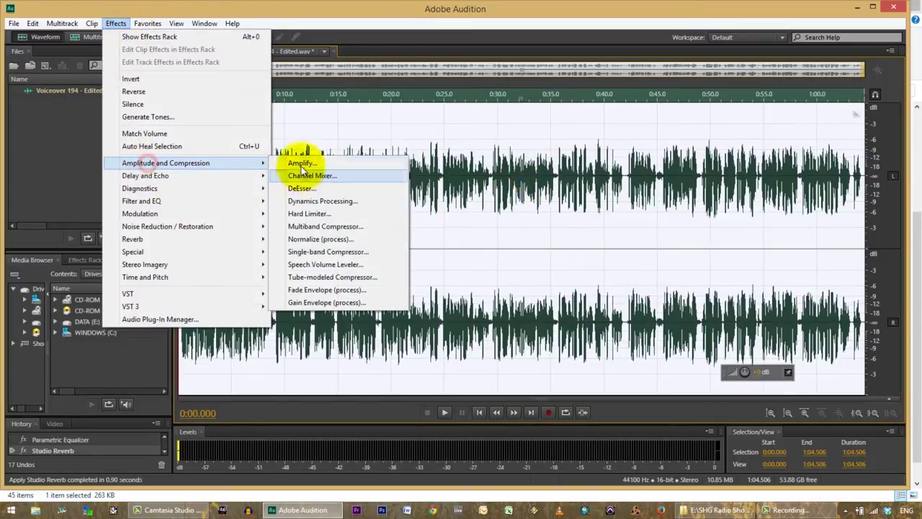
click(301, 163)
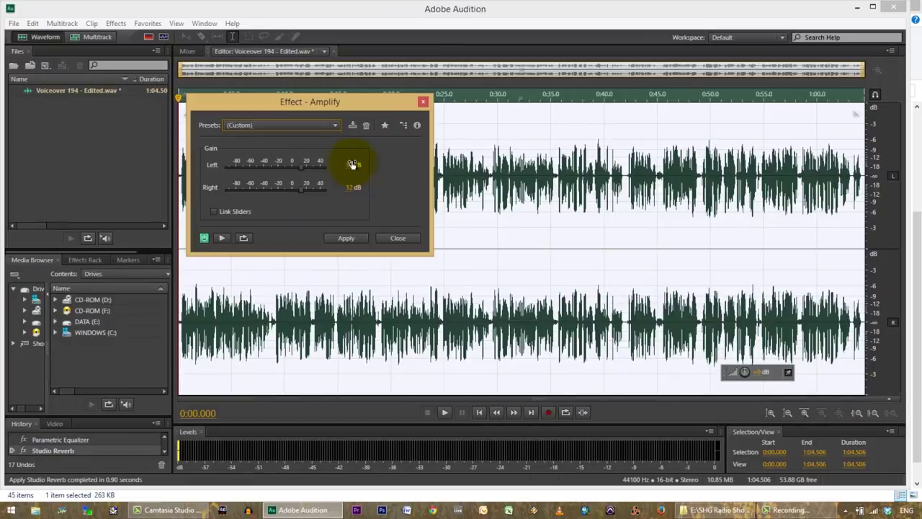
click(353, 239)
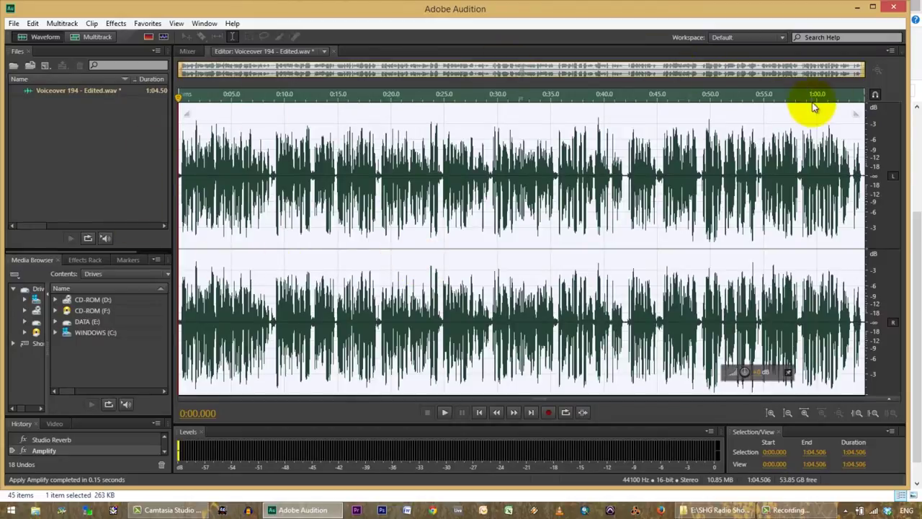
- Play the first few seconds of the amplified recording from its beginning
double_click(528, 232)
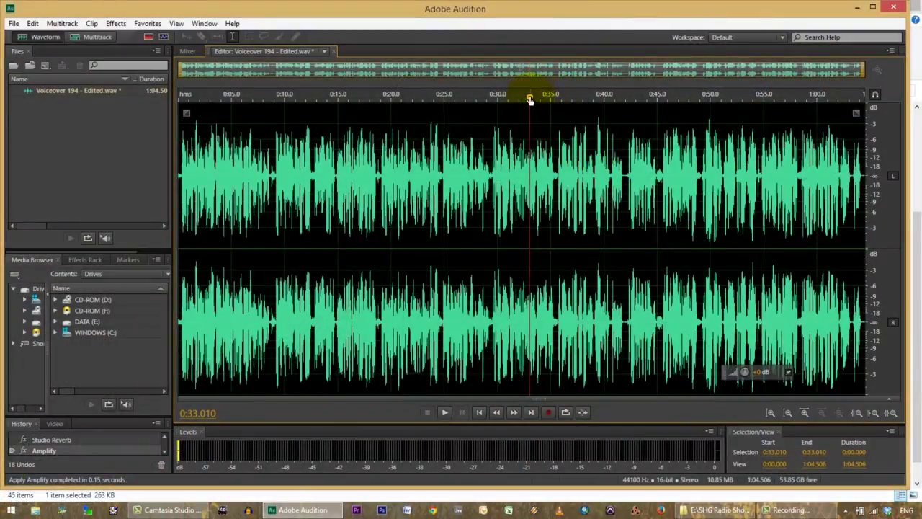
key(space)
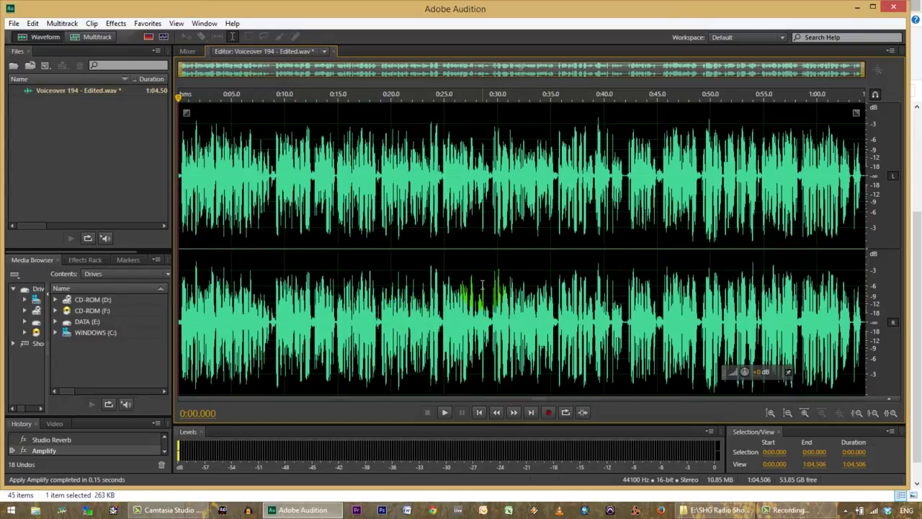
key(space)
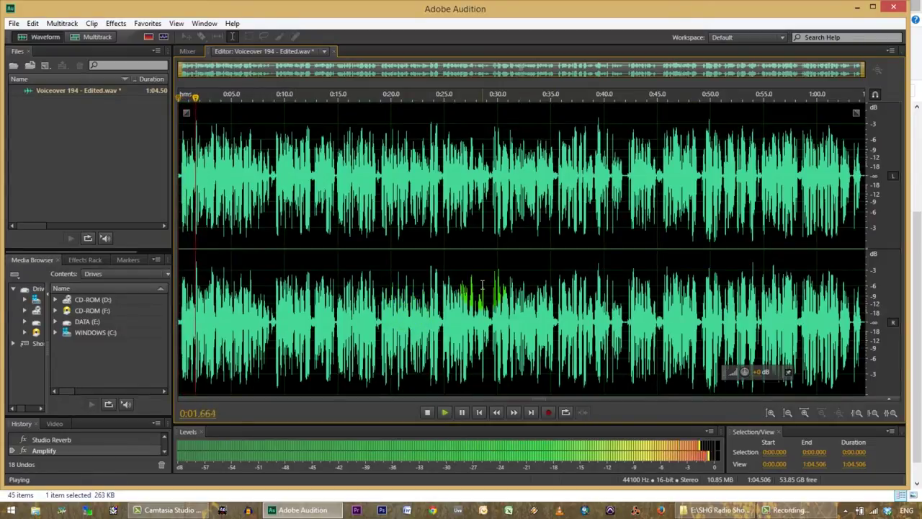
key(space)
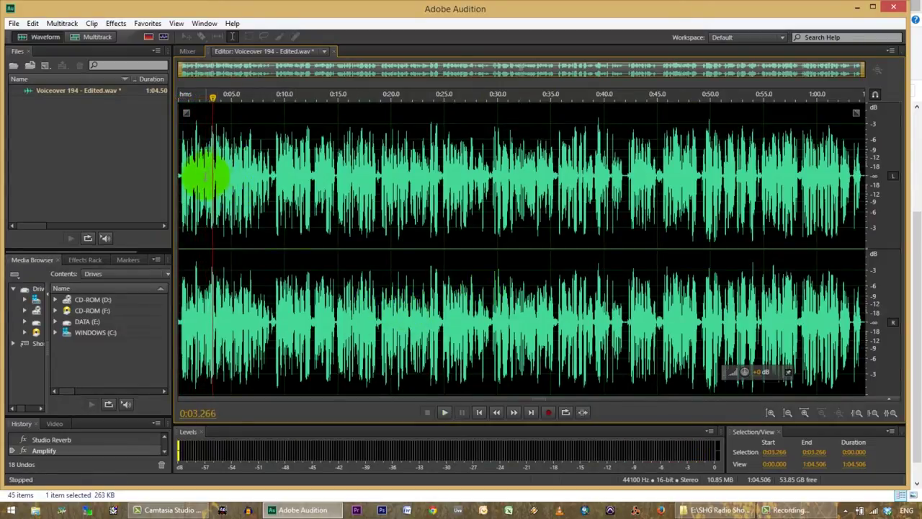
- Examine the quiet lead-in within the first 2.5 seconds up close, and play the voice from 0:01.5
drag(206, 178, 149, 171)
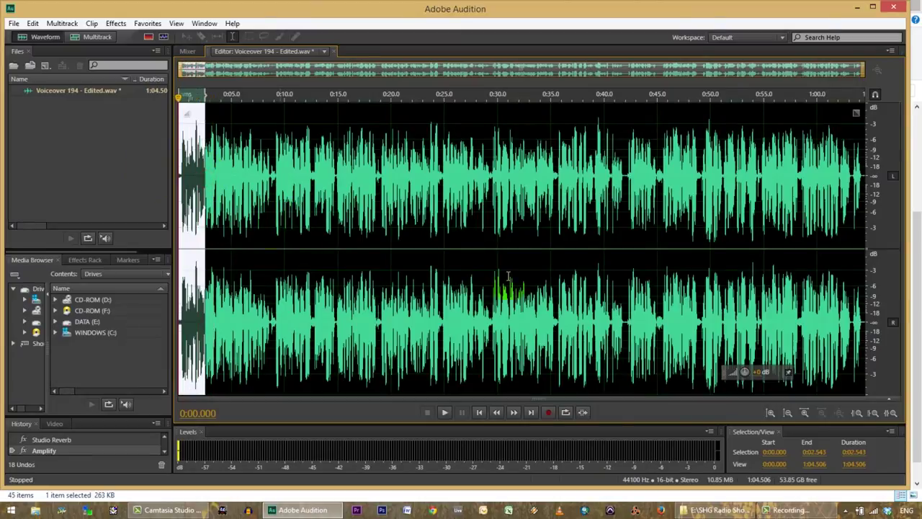
click(890, 415)
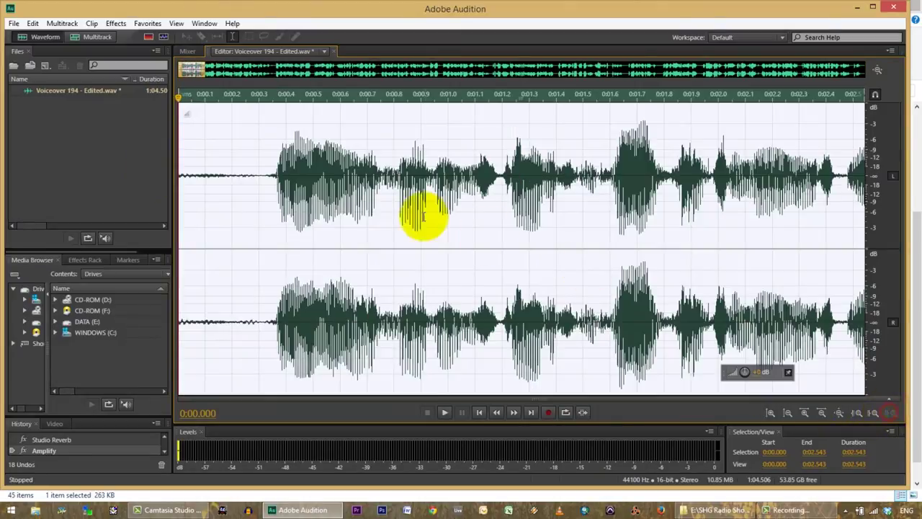
drag(258, 175, 80, 160)
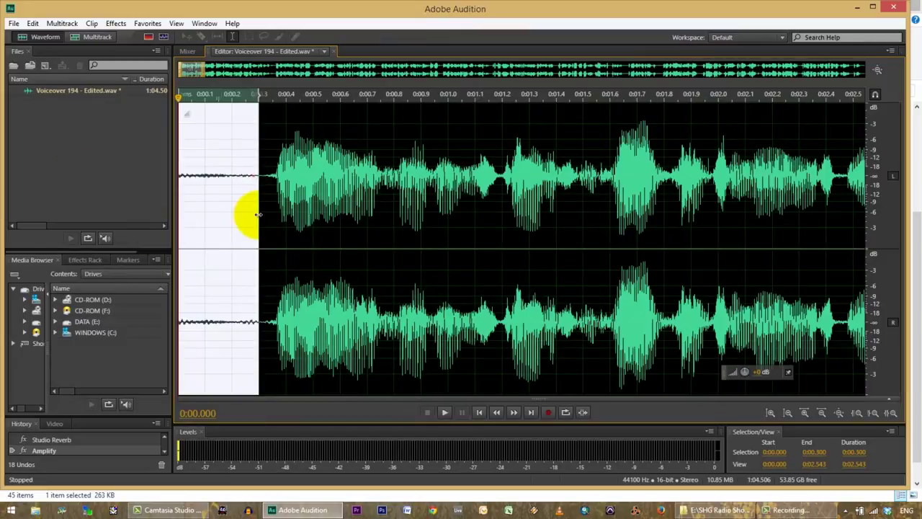
click(583, 180)
key(space)
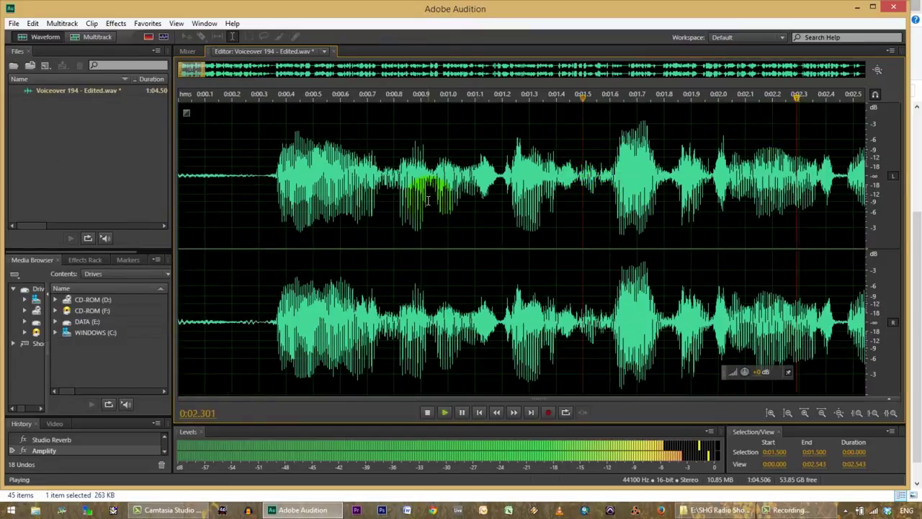
key(space)
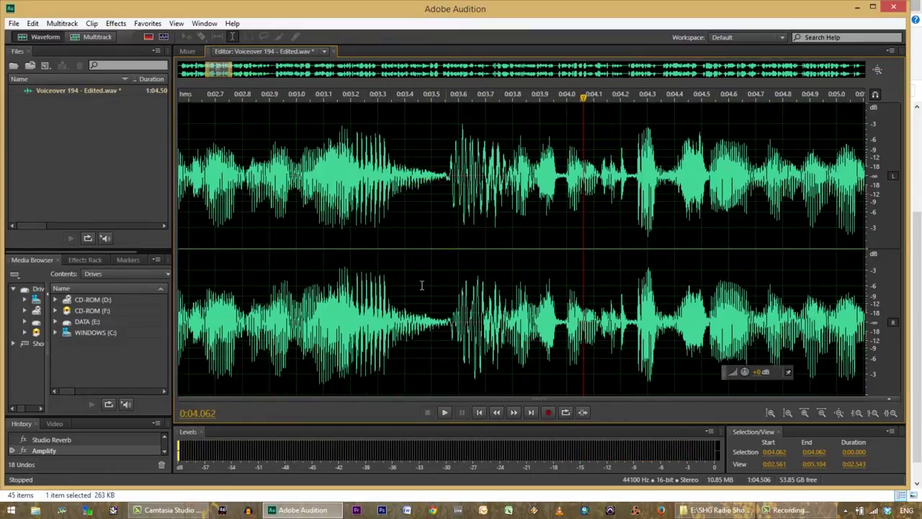
- Examine the gap between phrases near 0:12.5 up close, playing the voice from about 0:12.1
drag(218, 68, 328, 105)
key(space)
click(329, 181)
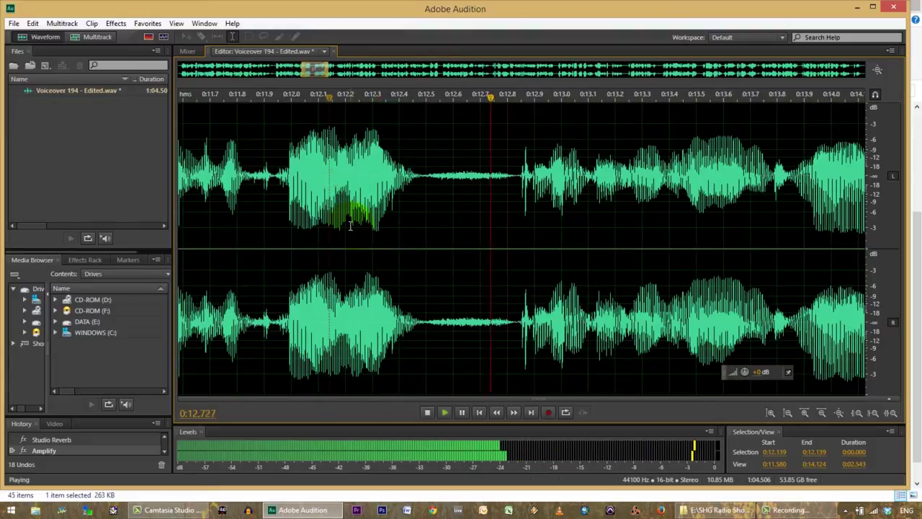
- Stop playback and delete the quiet lead-in from the start of the recording to about 0:00.28
key(space)
drag(314, 72, 189, 70)
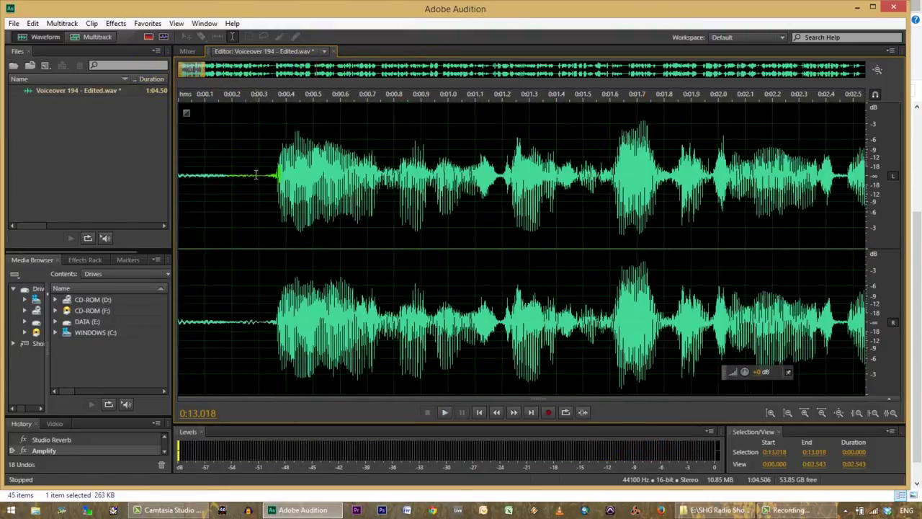
drag(254, 175, 81, 142)
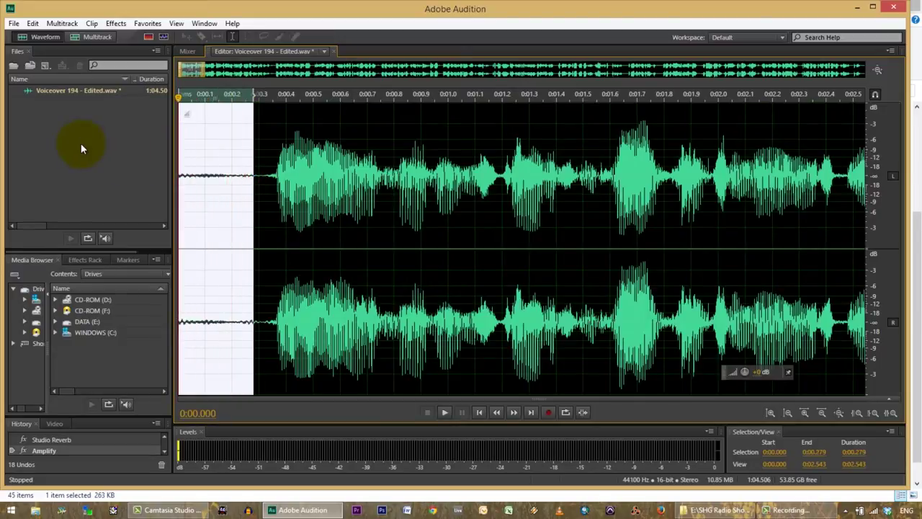
key(Delete)
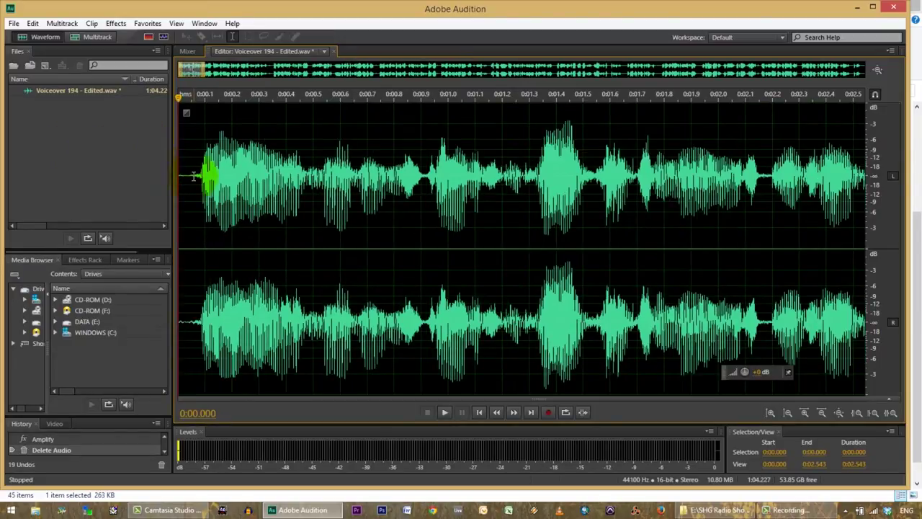
- Apply a Fade In to the first 0.06 seconds or so of the recording, just before the voice starts
drag(194, 175, 161, 170)
click(148, 23)
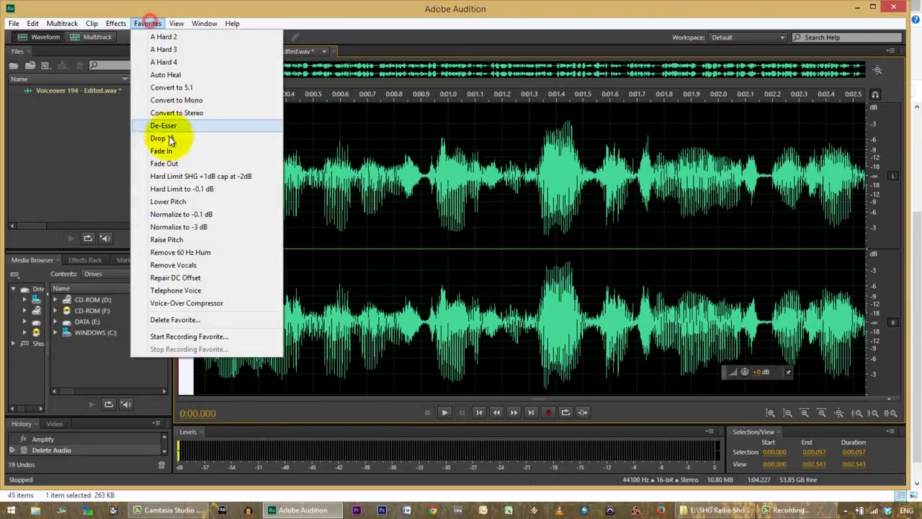
click(165, 150)
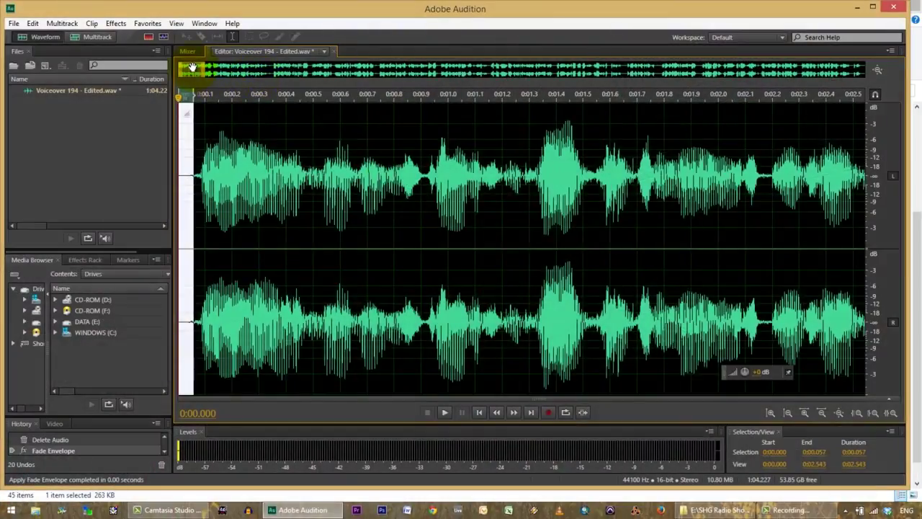
- Delete the silent tail from about 1:04.04 to the end of the recording
drag(192, 67, 917, 108)
drag(814, 175, 919, 184)
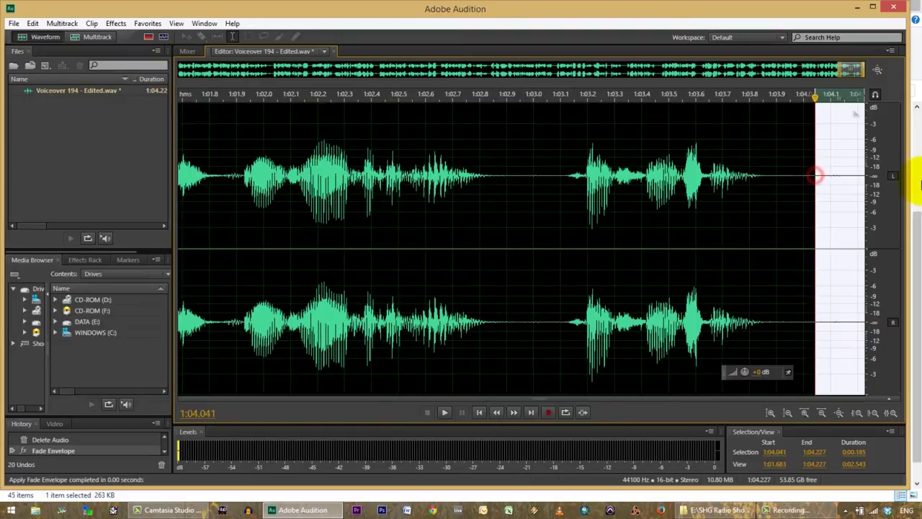
key(Delete)
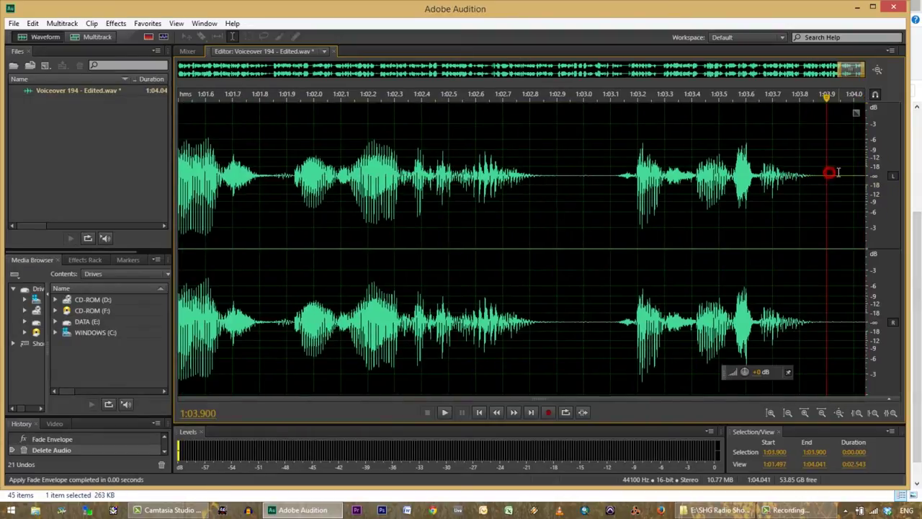
- Apply a Fade Out from about 1:03.88 to the end of the recording, and return to its beginning
drag(887, 183, 821, 177)
click(148, 28)
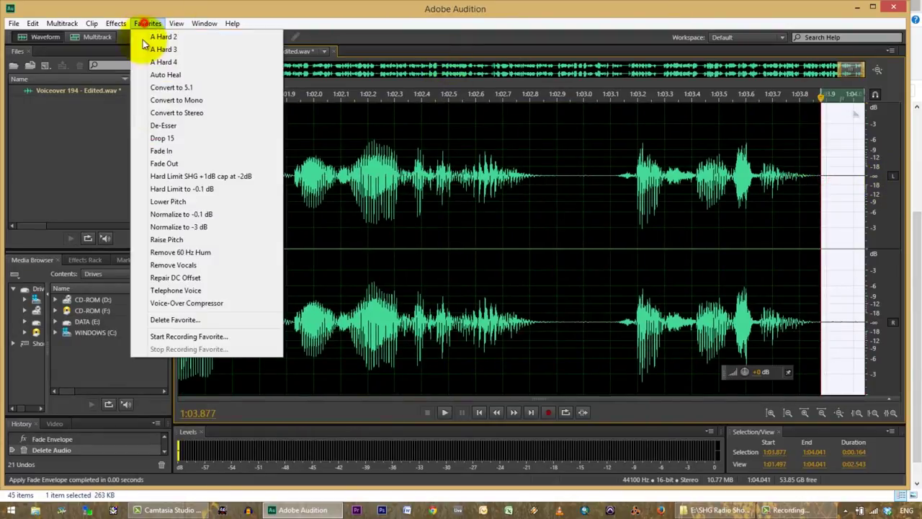
click(173, 163)
click(477, 157)
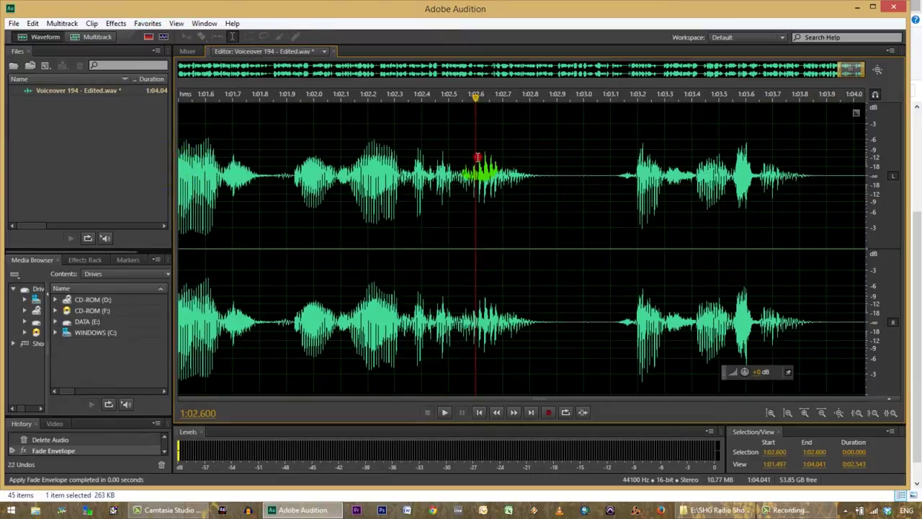
drag(852, 70, 82, 70)
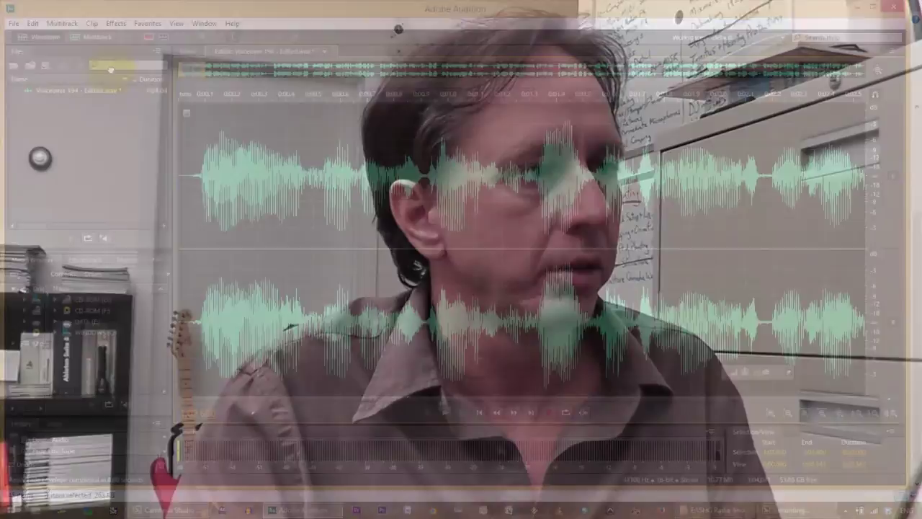
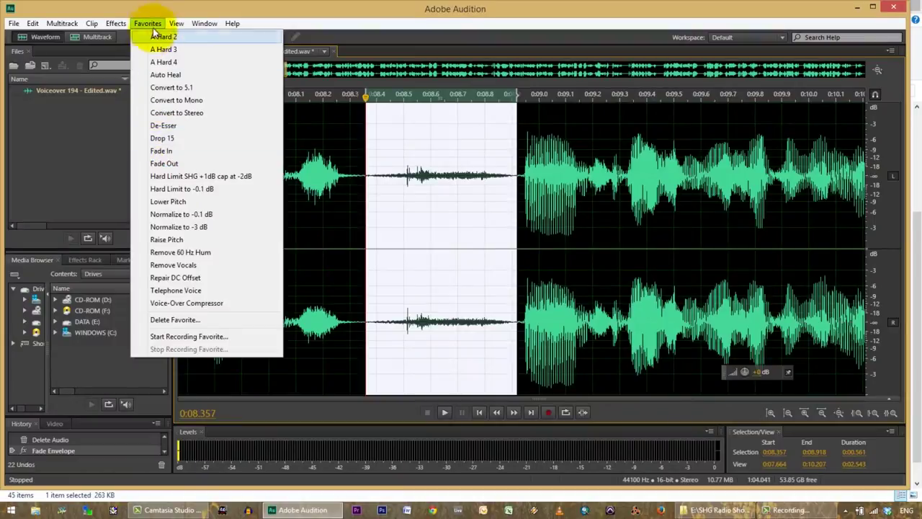
- Apply Amplify with -15 dB gain on both channels to the selected breath between 0:08.36 and 0:08.92
click(149, 23)
click(148, 23)
click(116, 24)
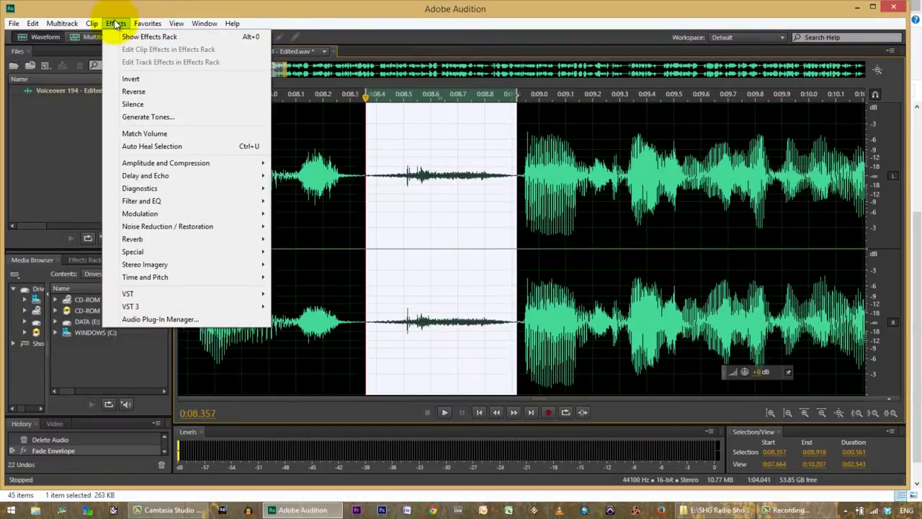
mouse_move(144, 163)
click(300, 165)
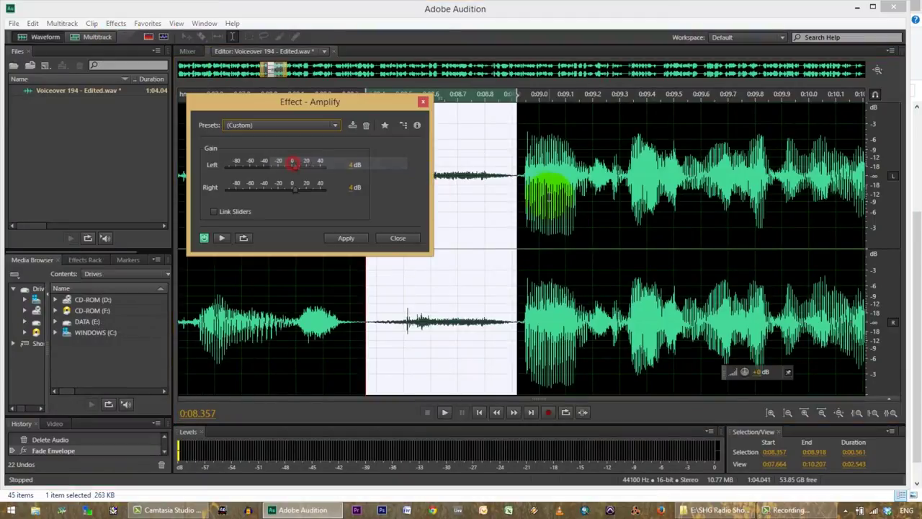
text(-15)
key(Tab)
text(-15)
key(Tab)
click(347, 237)
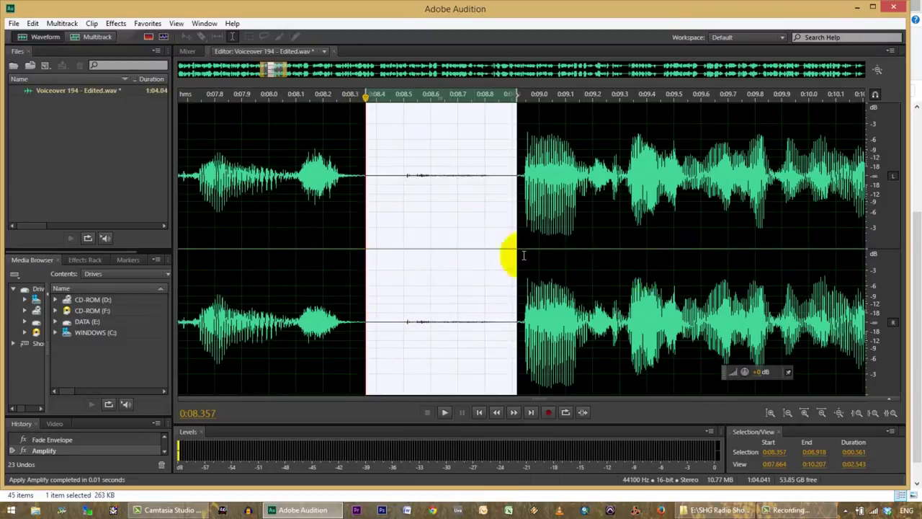
- Play the passage around the quietened breath twice, starting from about 0:07.9 and then 0:07.8
click(241, 175)
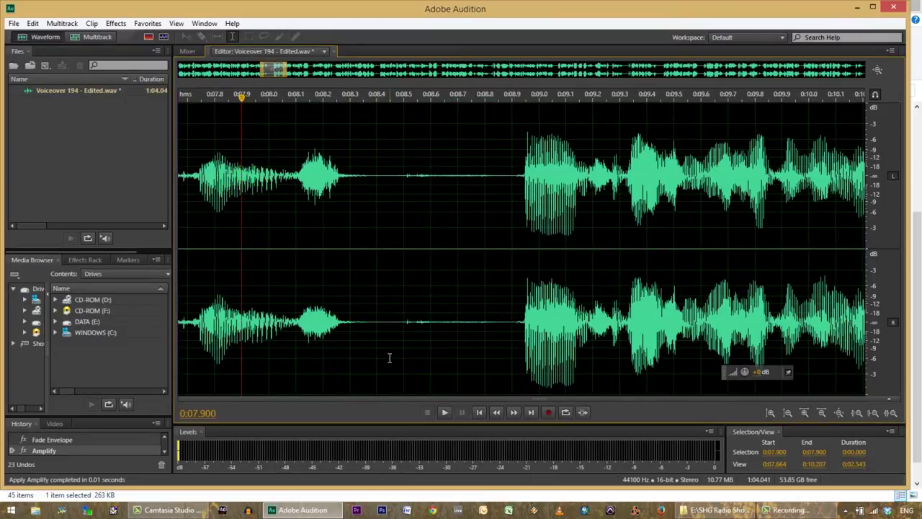
key(space)
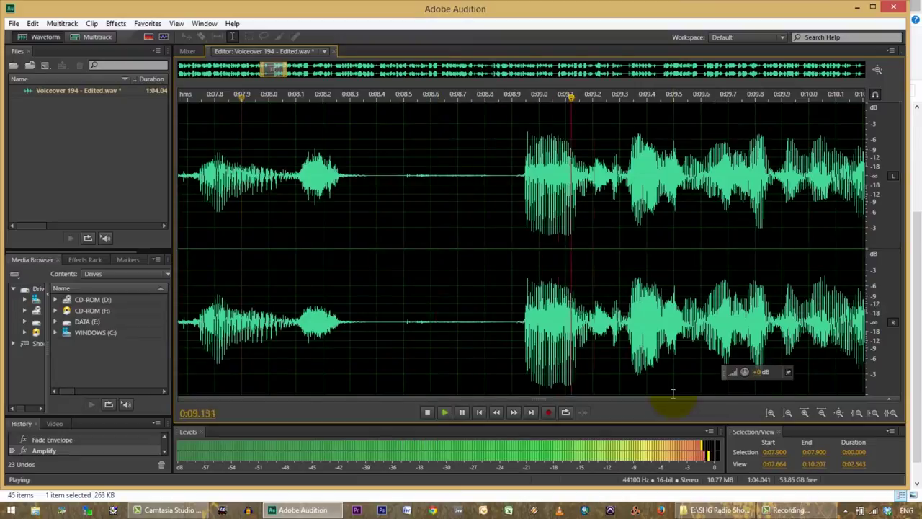
key(space)
key(space)
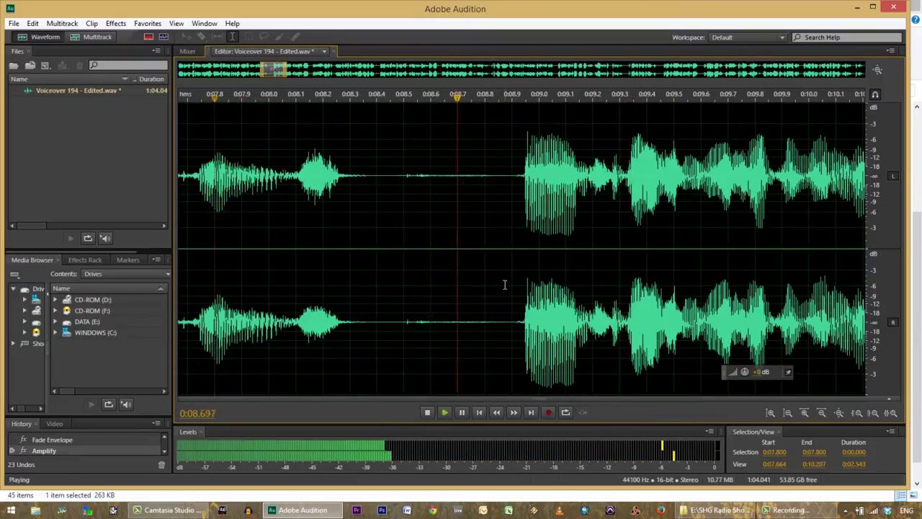
key(space)
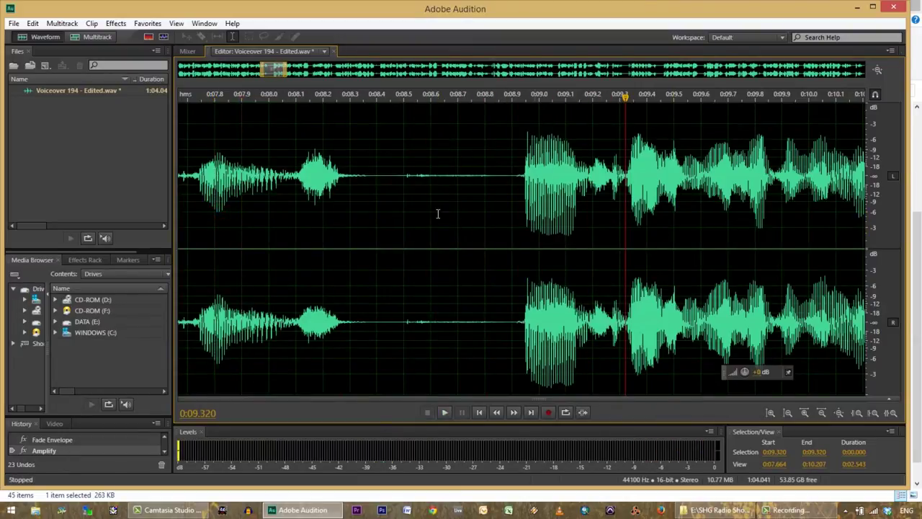
- Undo the last Amplify change on the breath
click(366, 175)
key(ctrl+z)
click(376, 170)
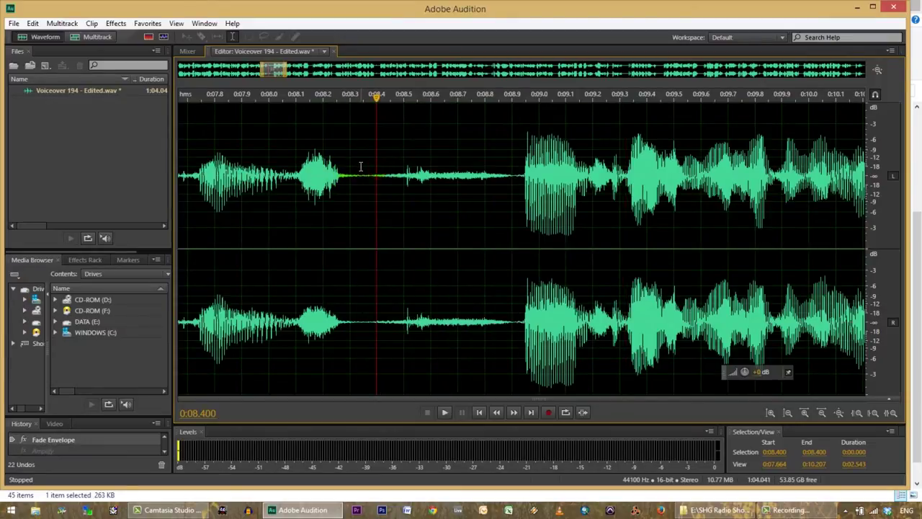
- Select the breath between about 0:08.36 and 0:08.92 and try to apply the Drop 15 favorite to it
drag(366, 166, 517, 190)
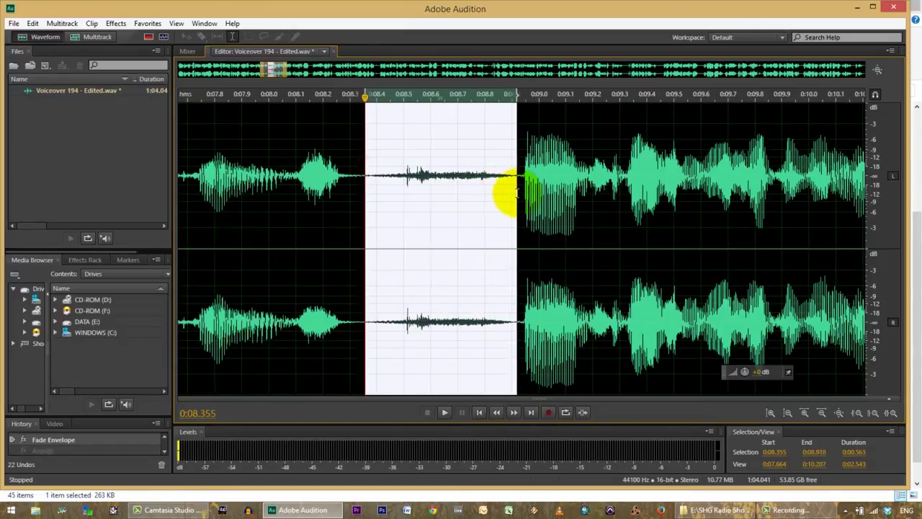
click(146, 23)
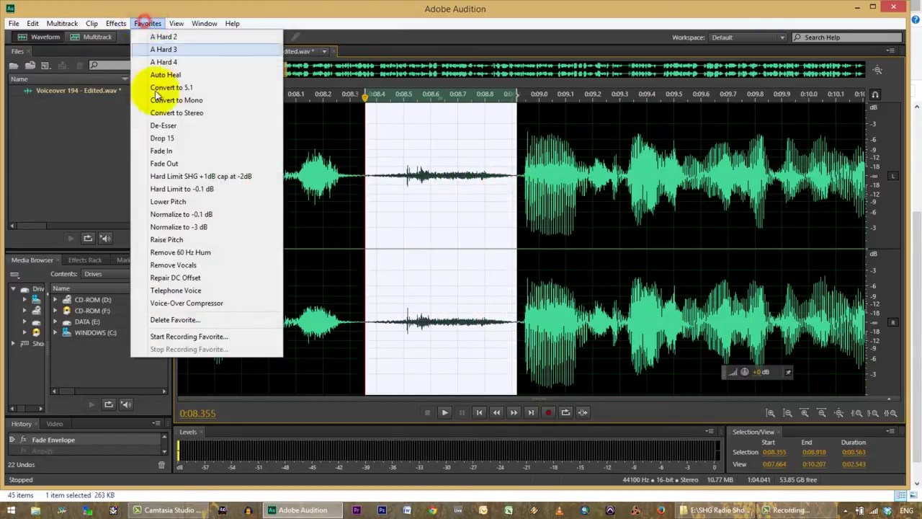
click(170, 137)
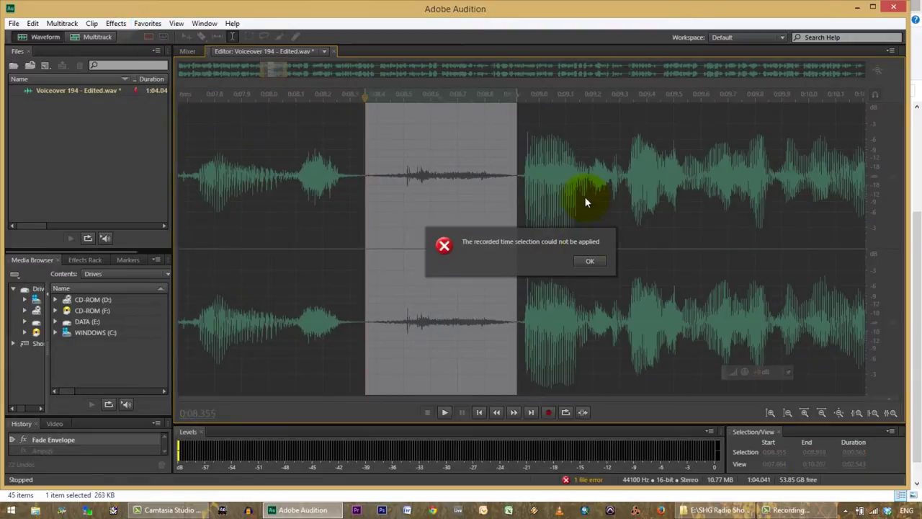
click(588, 261)
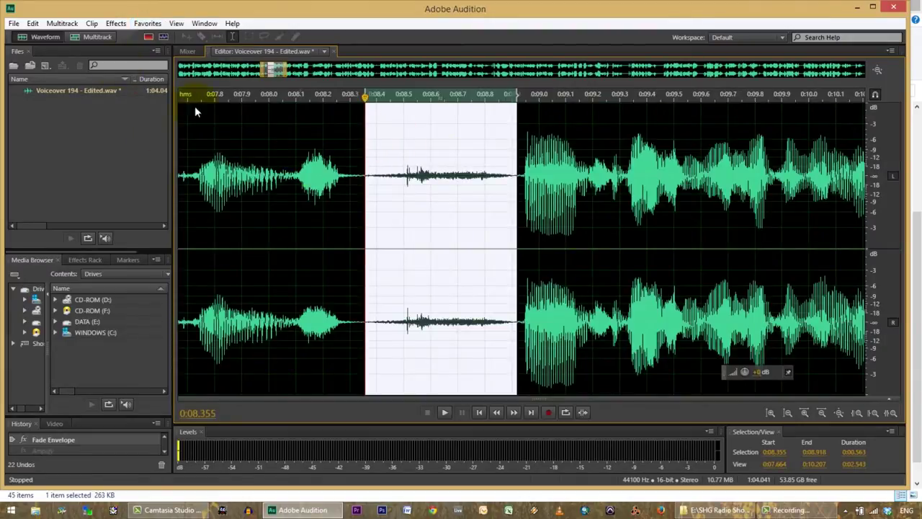
click(147, 23)
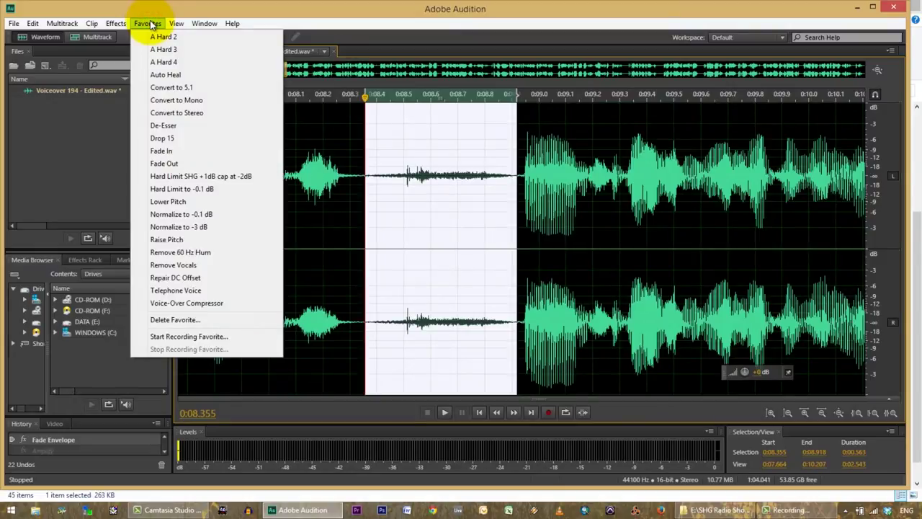
click(345, 183)
- Select the breath from about 0:08.37 to 0:08.92 and lower both channels by 15 dB with Amplify
drag(388, 175, 516, 185)
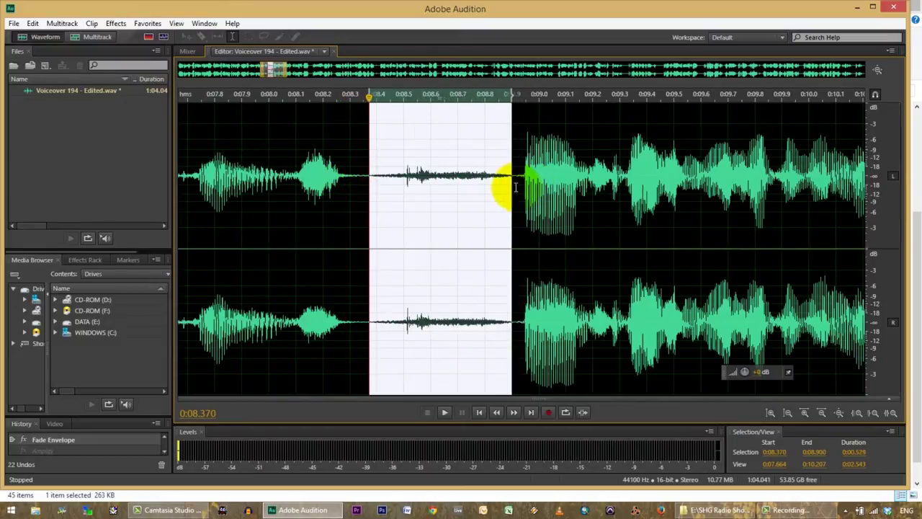
click(146, 23)
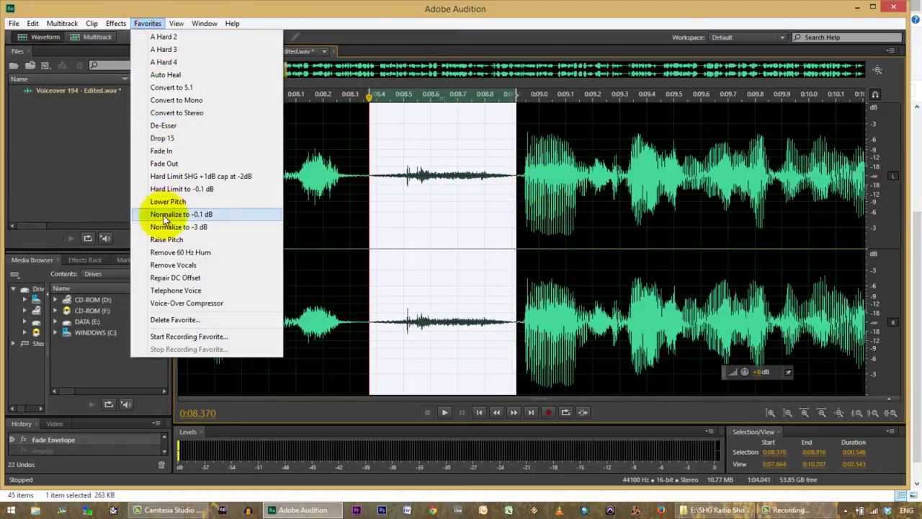
click(113, 26)
mouse_move(278, 177)
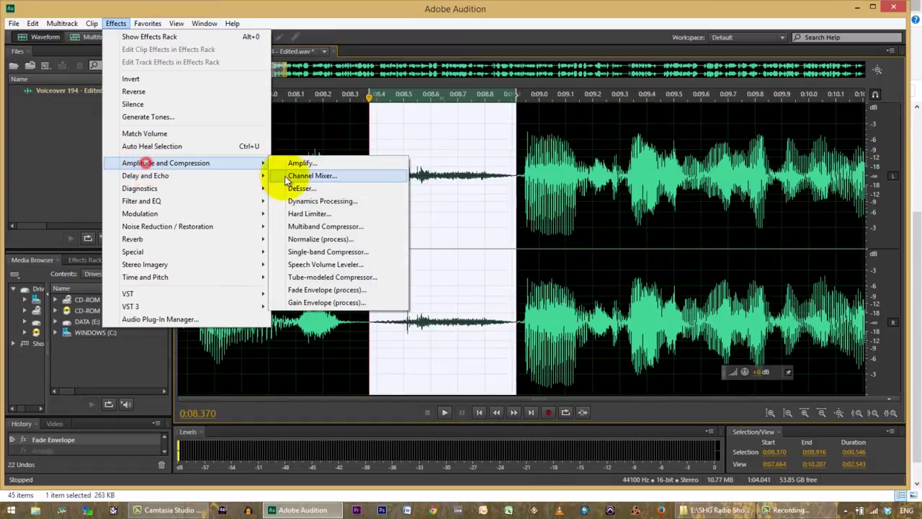
click(307, 161)
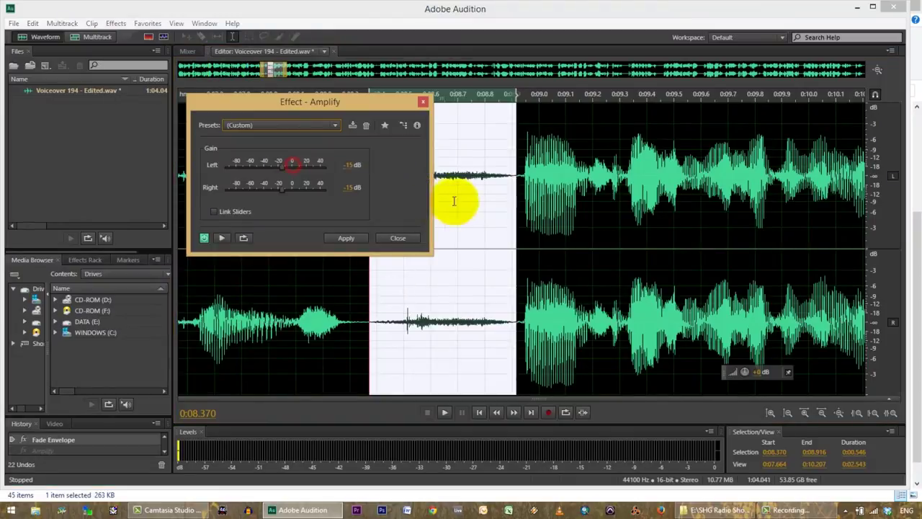
click(346, 238)
- Play the recording from 0:08.0 through the lowered breath to about 0:12.7
click(268, 191)
key(space)
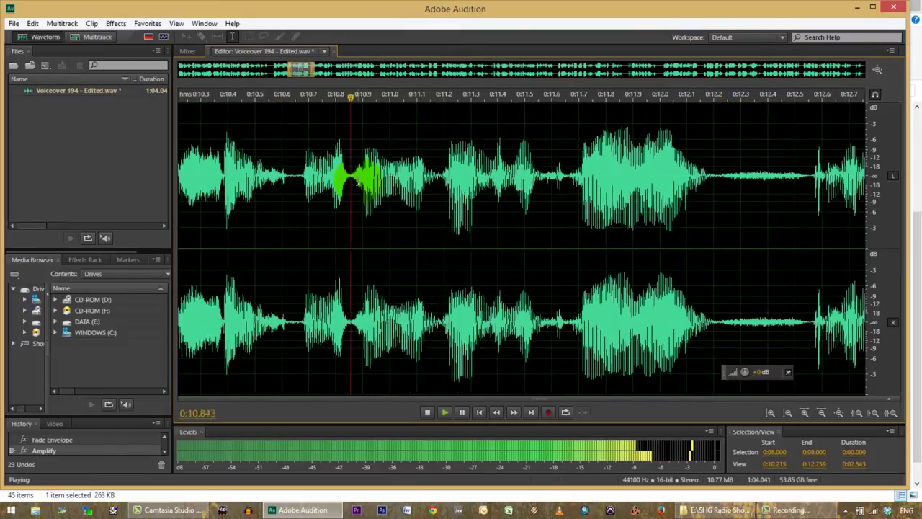
key(space)
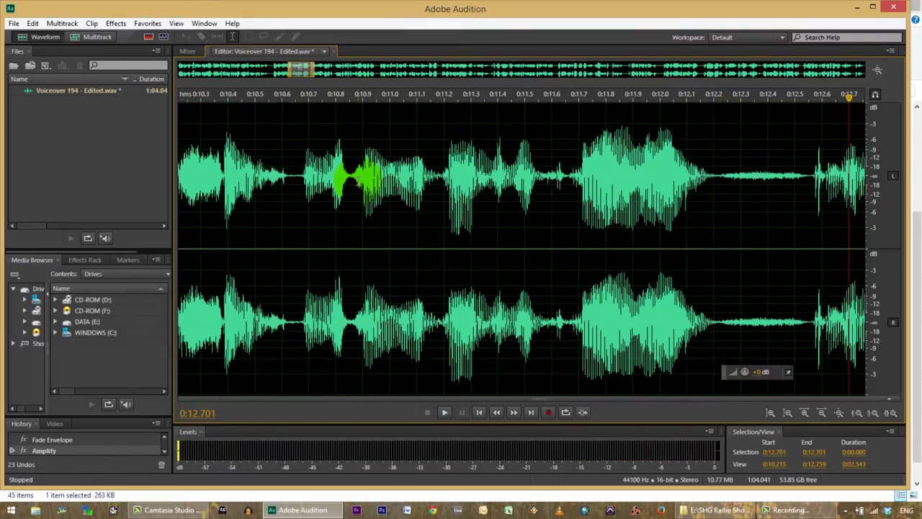
- Continue playback to about 0:14, and replay the gap near 0:12.4 starting from about 0:11.3
key(space)
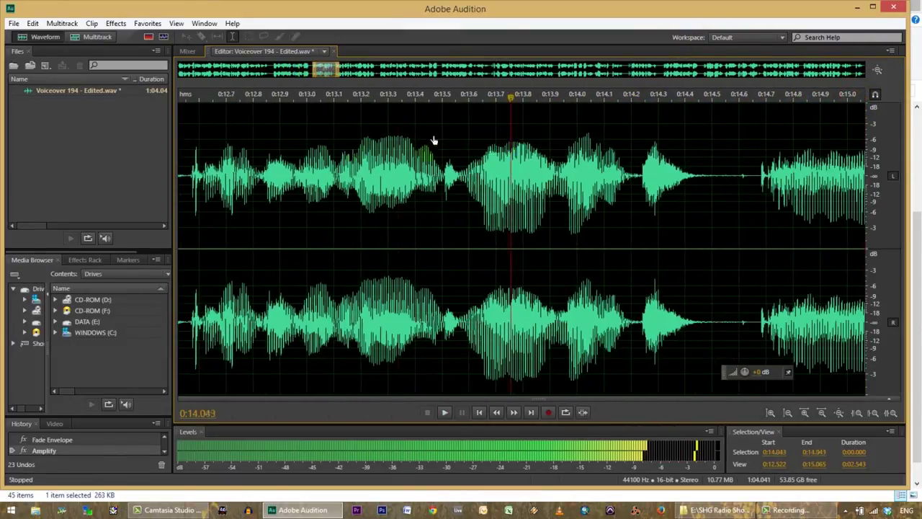
click(214, 144)
key(space)
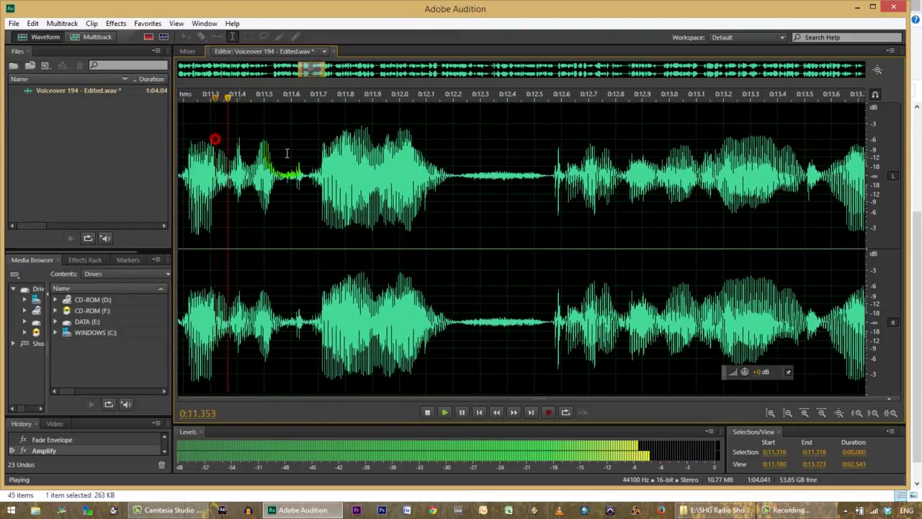
key(space)
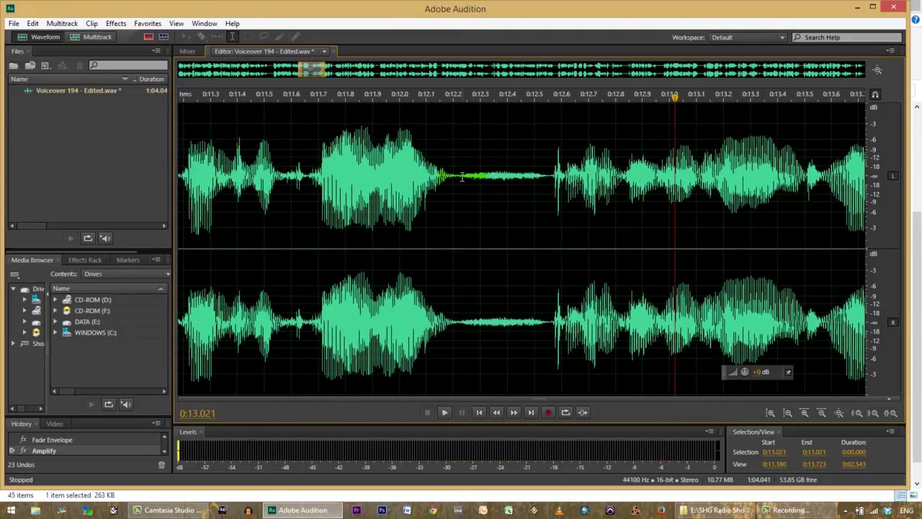
- Select the breath from about 0:12.22 to 0:12.55 and lower both channels by 15 dB with Amplify
drag(459, 174, 549, 183)
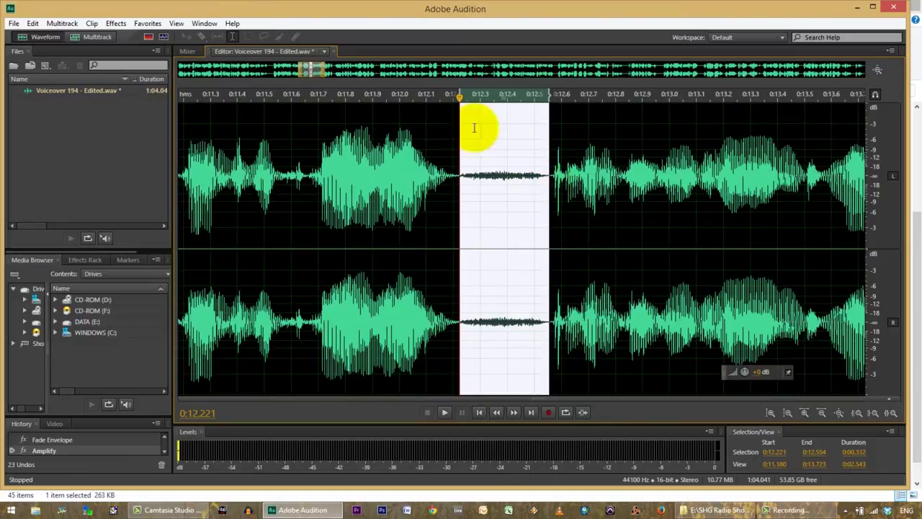
click(116, 22)
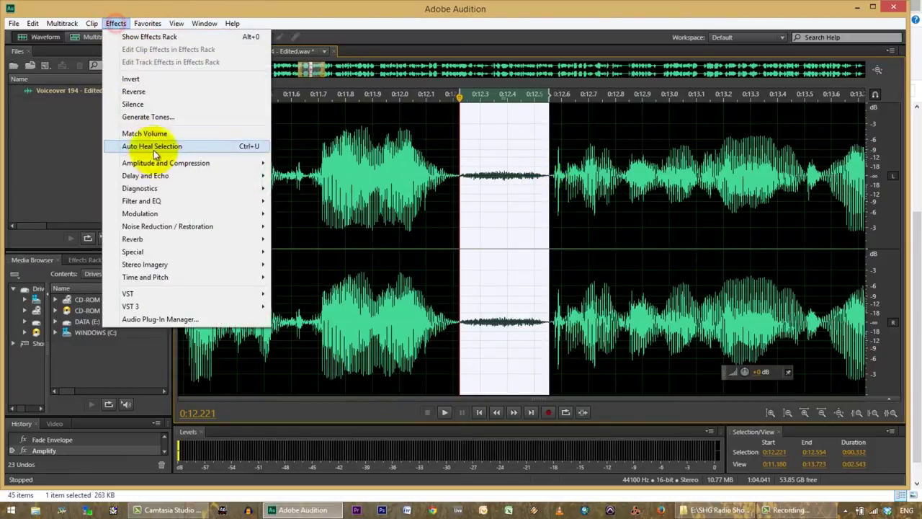
click(302, 165)
click(344, 239)
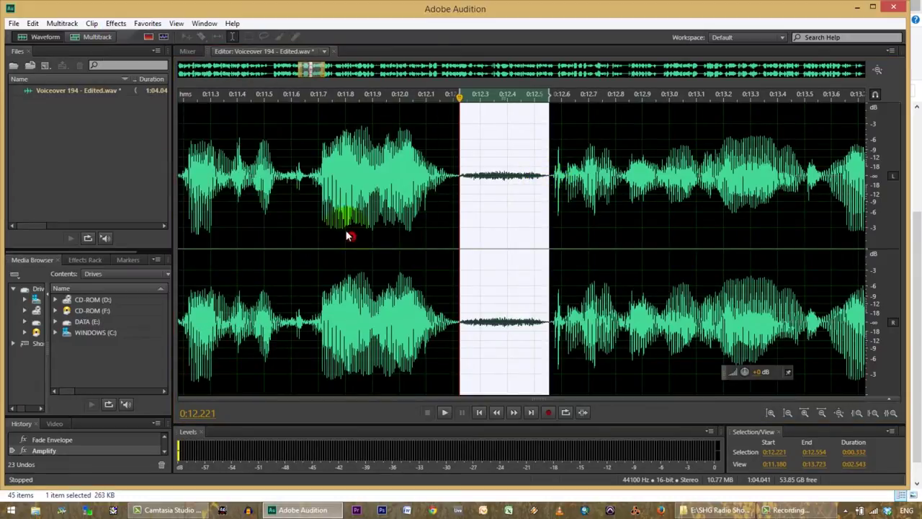
- Play the recording from about 0:11.5 through the lowered breath to 0:16.8, and replay the stretch from about 0:15.0
click(272, 185)
key(space)
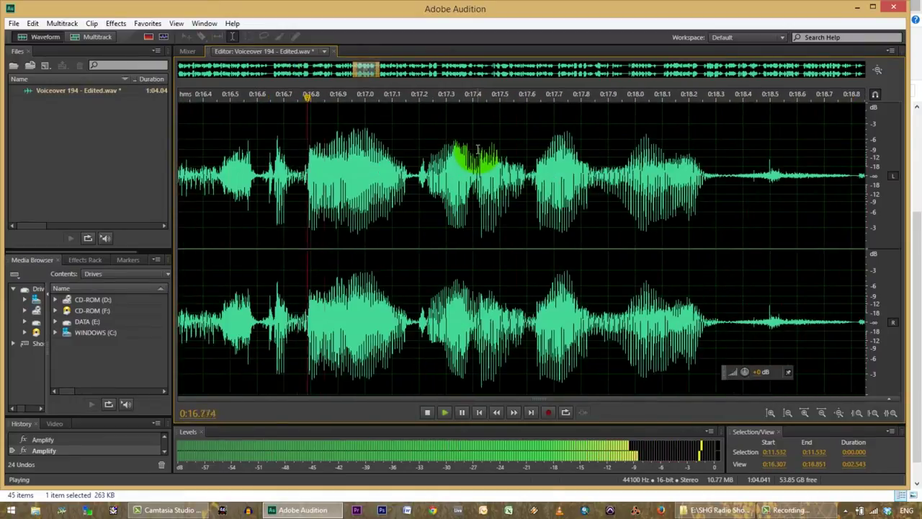
key(space)
drag(364, 65, 351, 70)
click(245, 140)
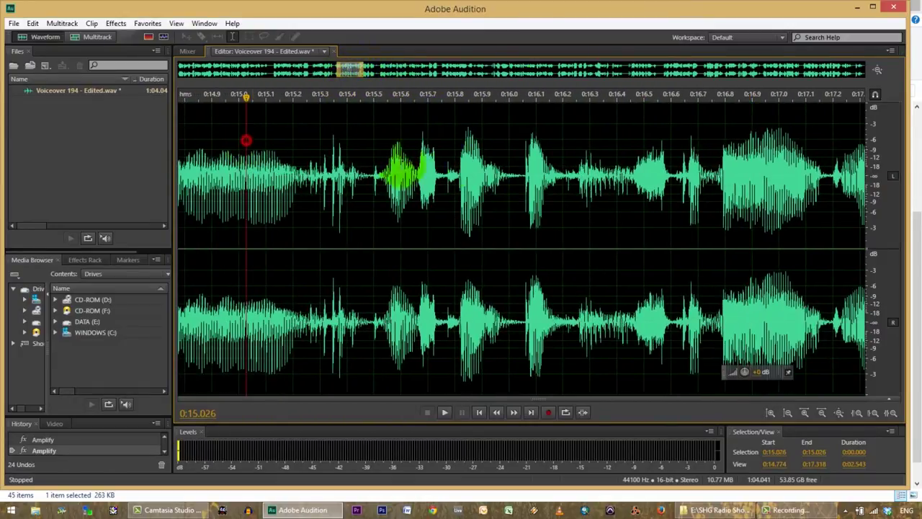
key(space)
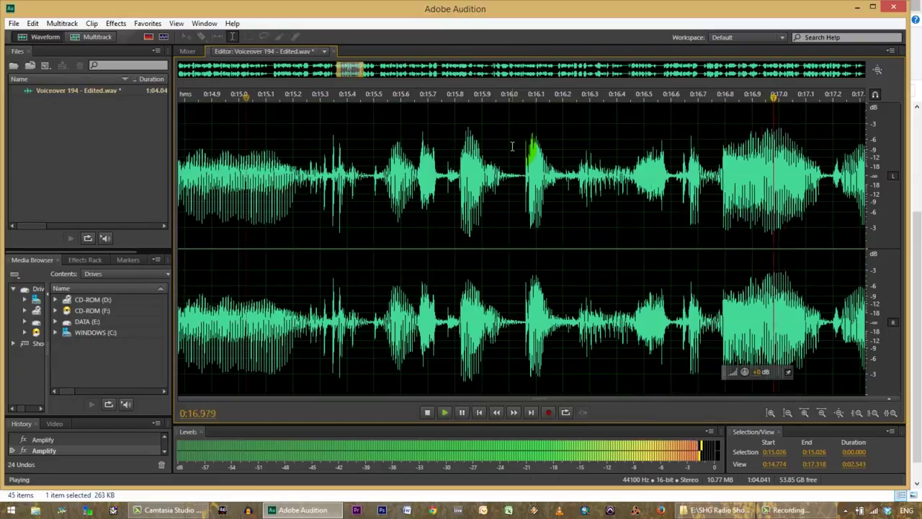
key(space)
- Replay the passage from about 0:12.5, and play short stretches between 0:14.55 and 0:15.85 to locate the section to cut
drag(407, 141, 433, 165)
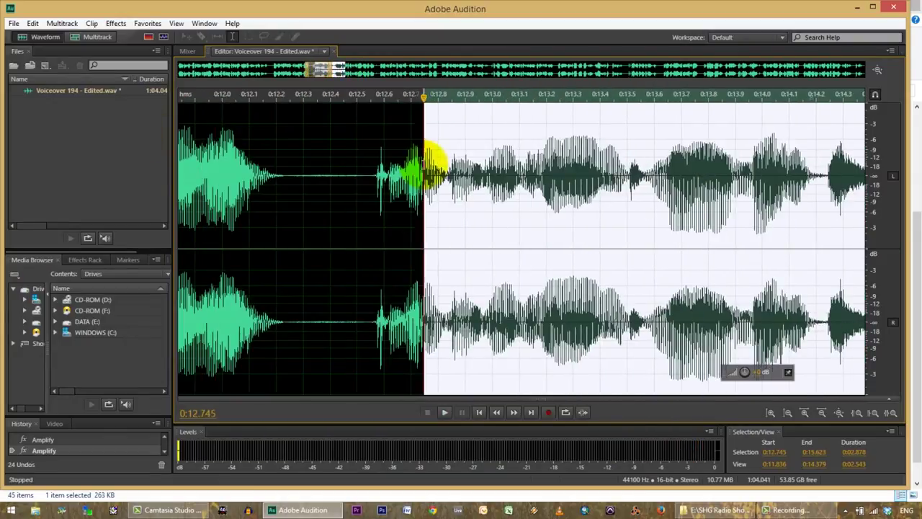
click(372, 168)
key(space)
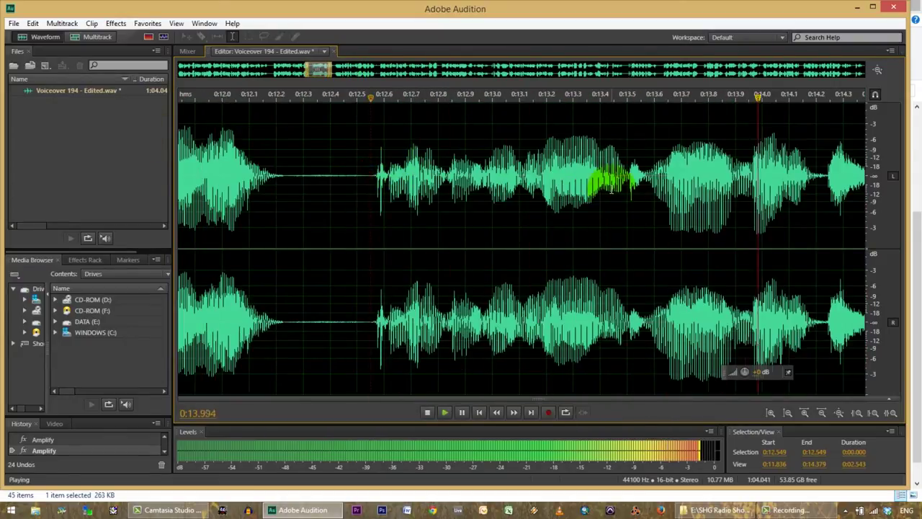
key(space)
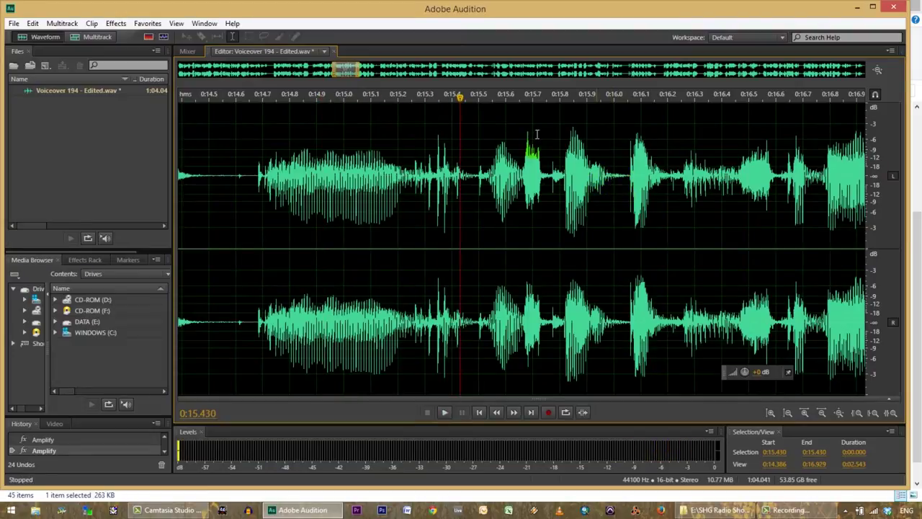
key(space)
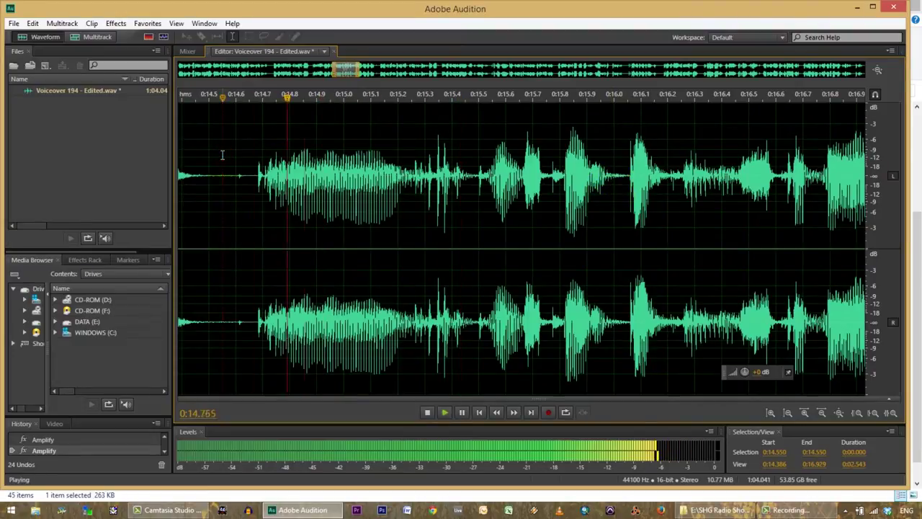
key(space)
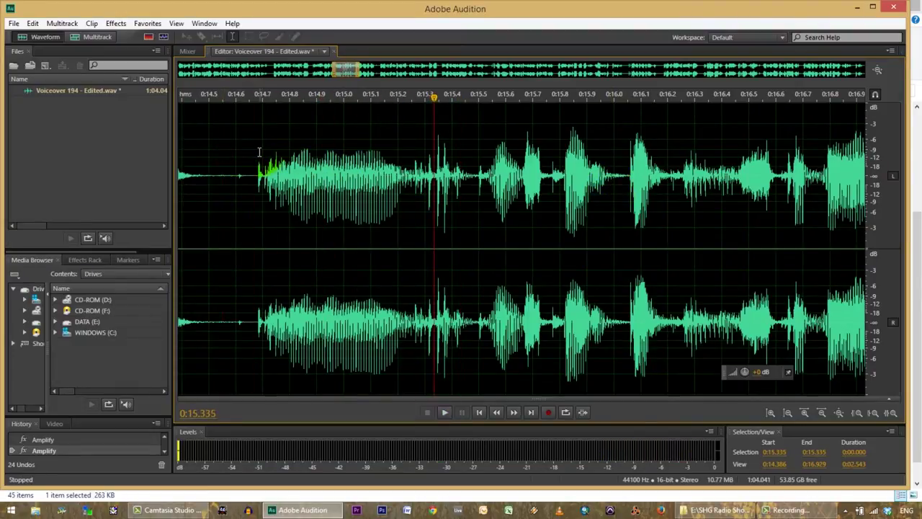
key(space)
key(space)
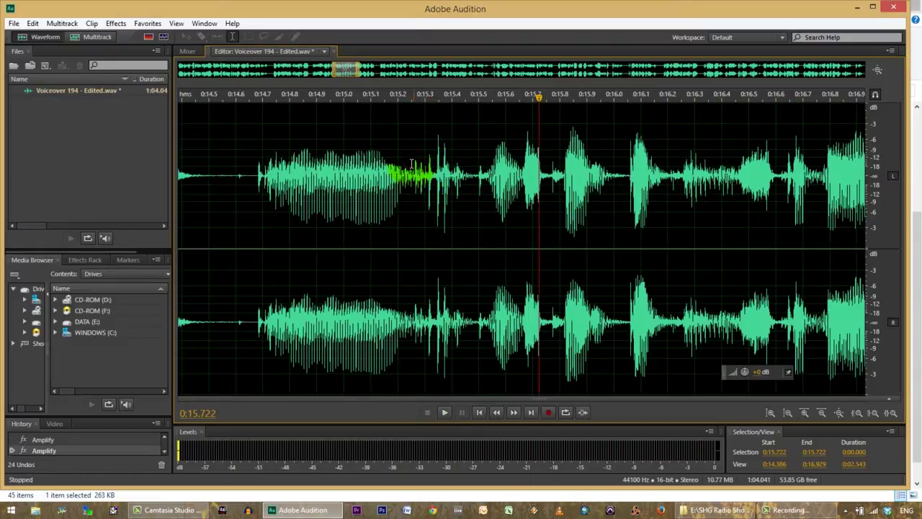
key(space)
key(space)
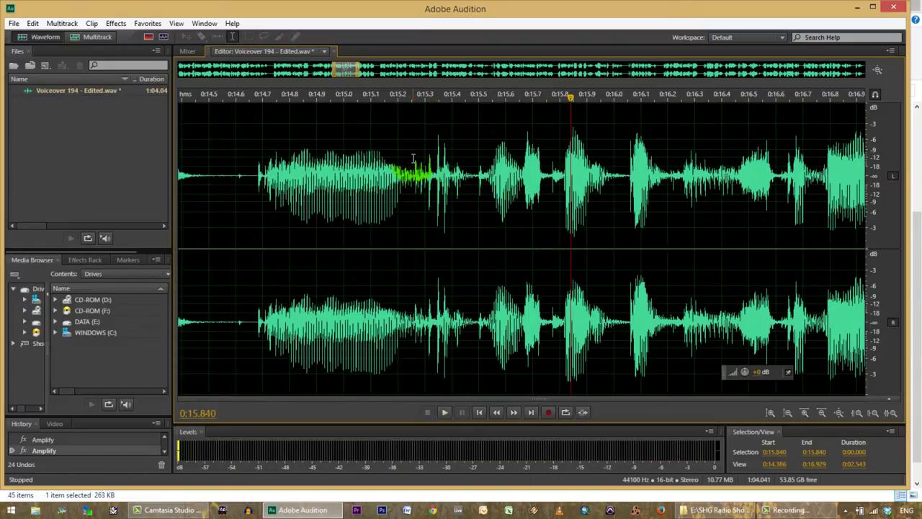
- Delete the audio from about 0:14.60 to 0:15.26 and play across the cut from about 0:13.1
drag(414, 172, 236, 156)
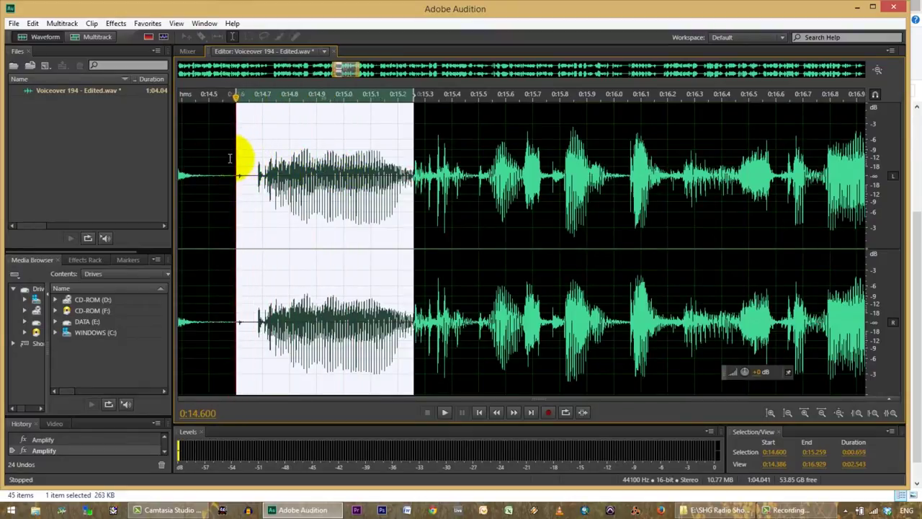
key(Delete)
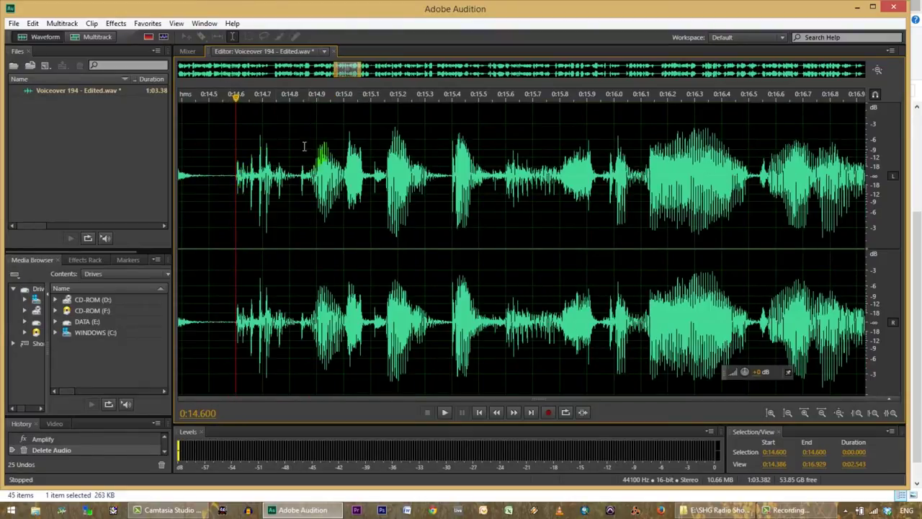
drag(240, 101, 262, 104)
click(301, 115)
key(space)
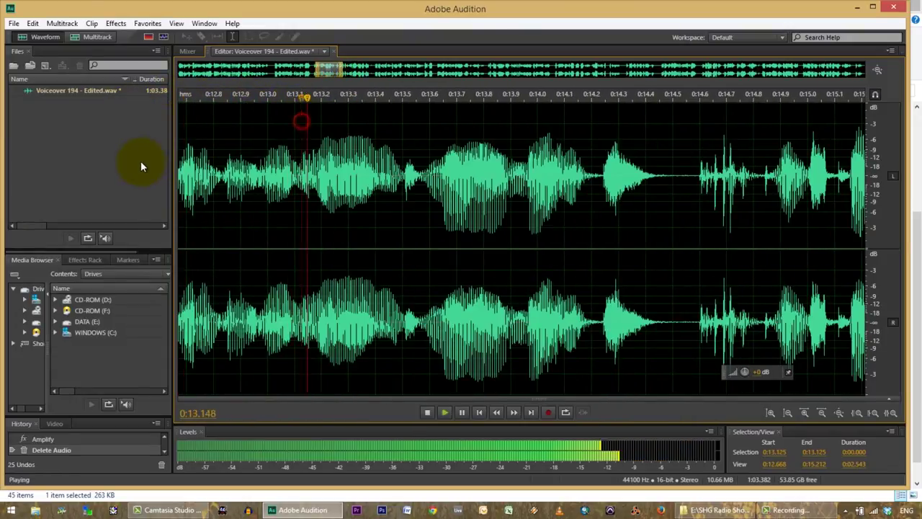
key(space)
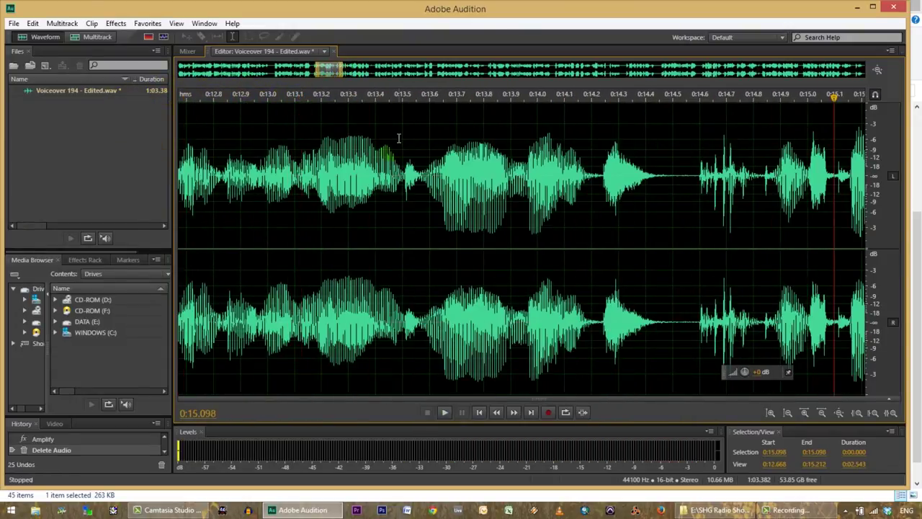
- Shorten the pause by deleting about 0:14.518 to 0:14.576, and play the edit from about 0:12.86
drag(682, 178, 693, 178)
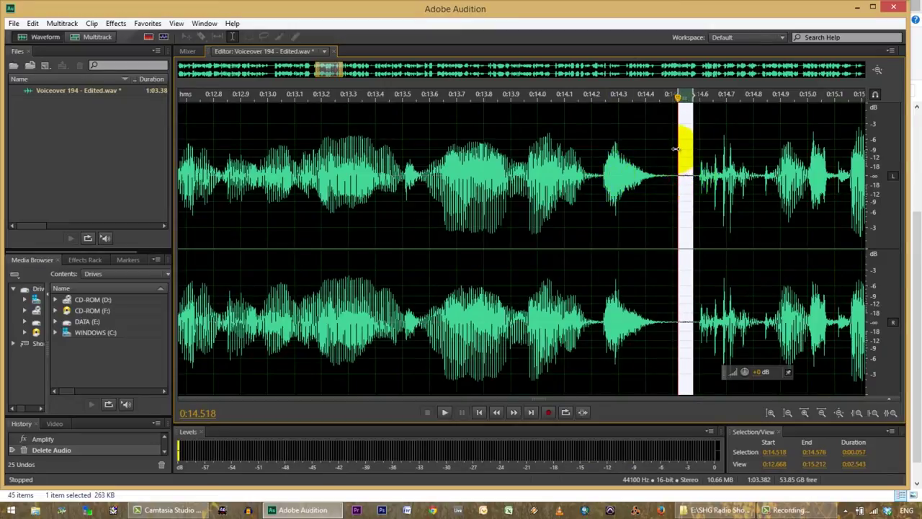
key(Delete)
click(229, 178)
key(space)
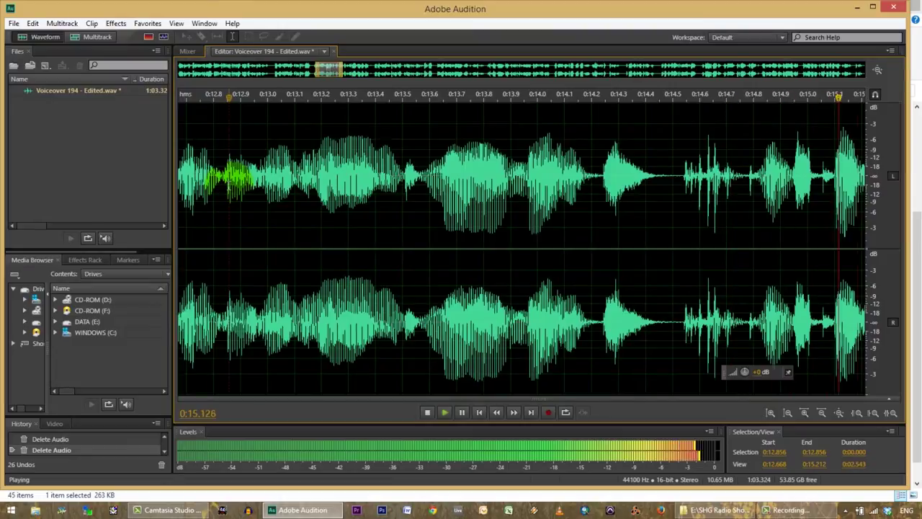
key(space)
- Lower the tiny section from 0:14.544 to 0:14.555 by 15 dB with Amplify and play it back from about 0:13.73
drag(200, 102, 643, 146)
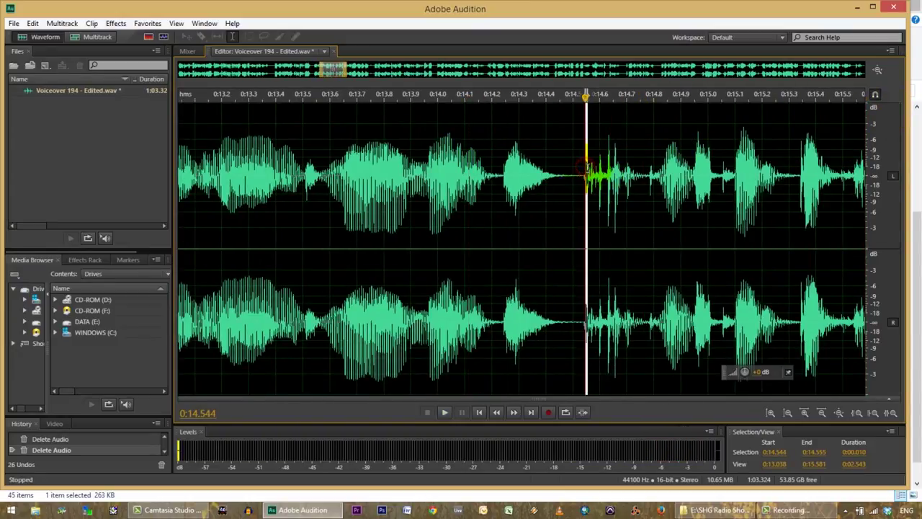
click(115, 23)
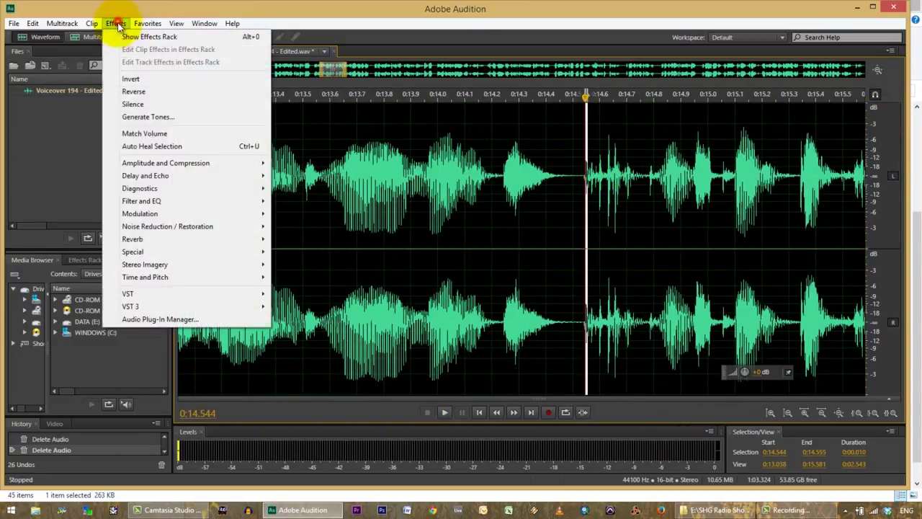
click(143, 163)
click(301, 163)
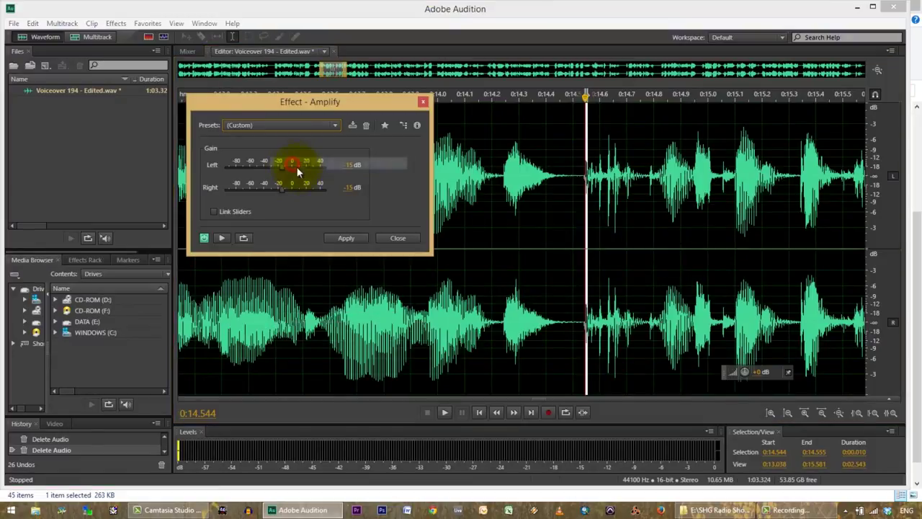
click(350, 240)
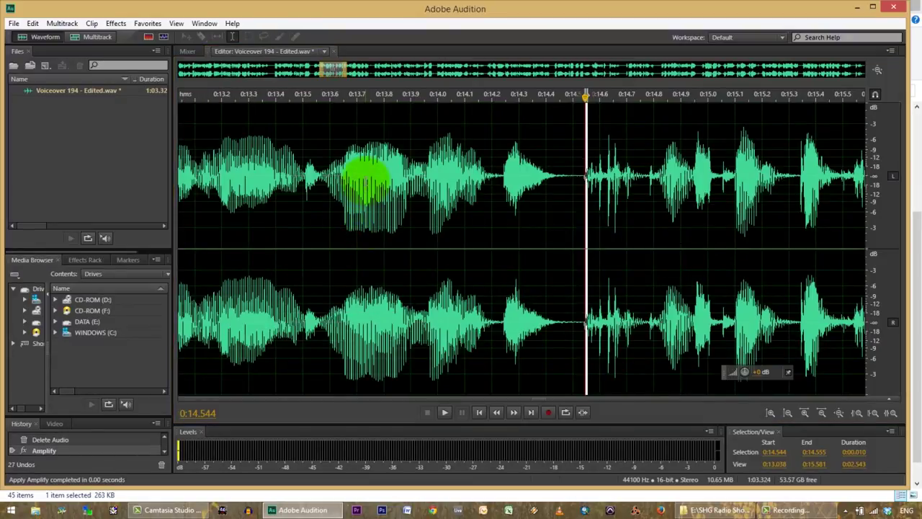
click(366, 180)
key(space)
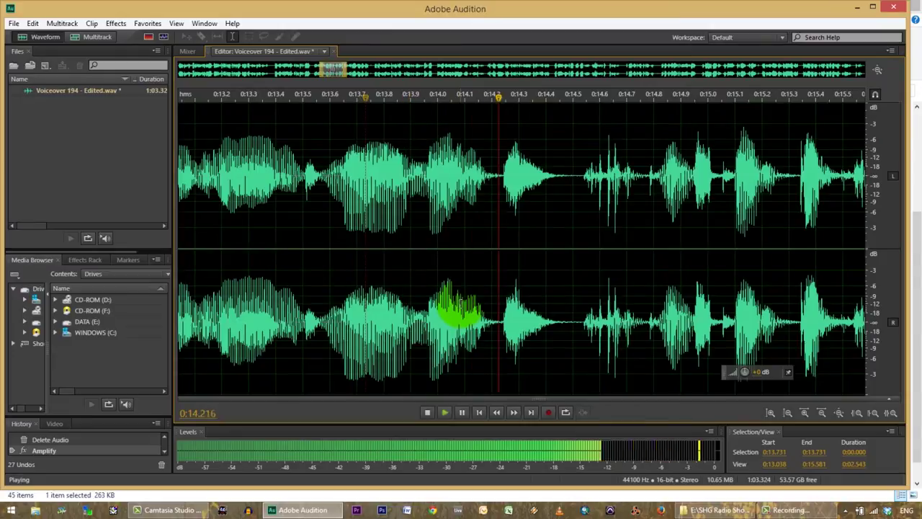
key(space)
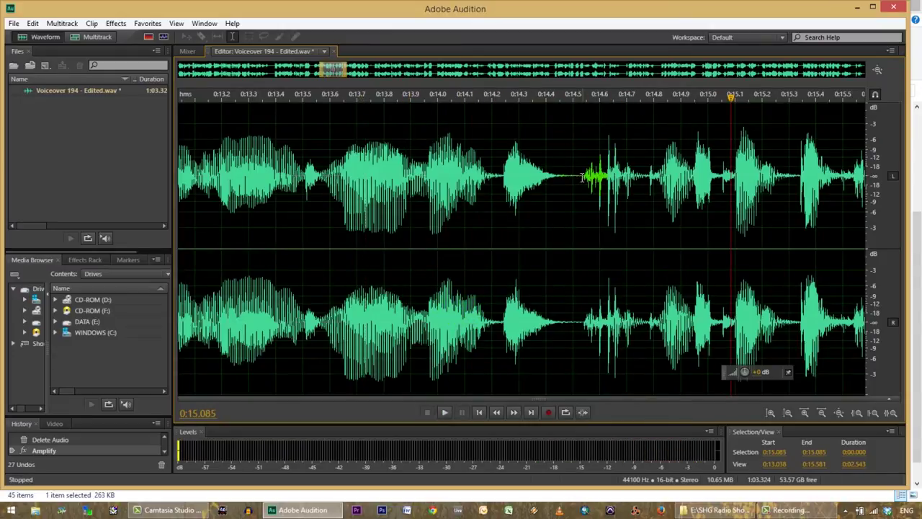
- Try deleting the sound from about 0:14.538 to 0:14.591 at the start of the phrase
drag(449, 191, 681, 231)
click(890, 413)
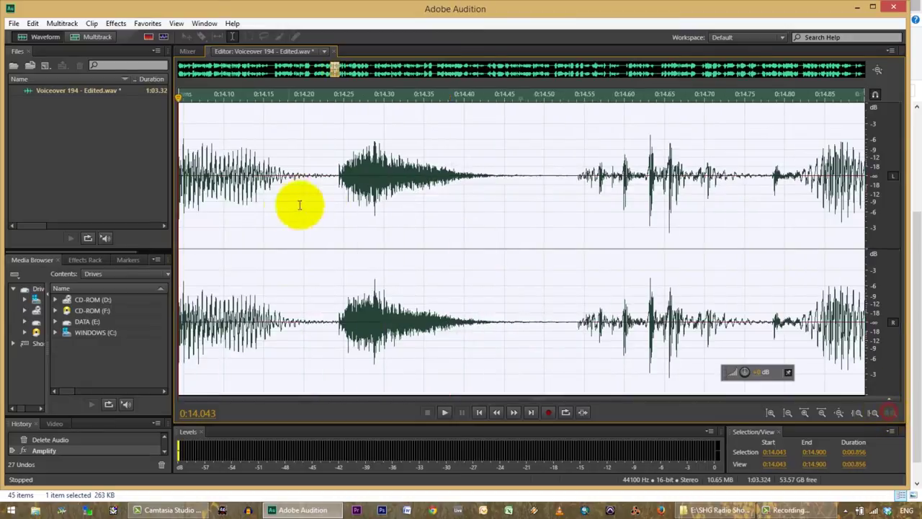
click(541, 148)
key(space)
key(space)
drag(617, 170, 577, 167)
key(Delete)
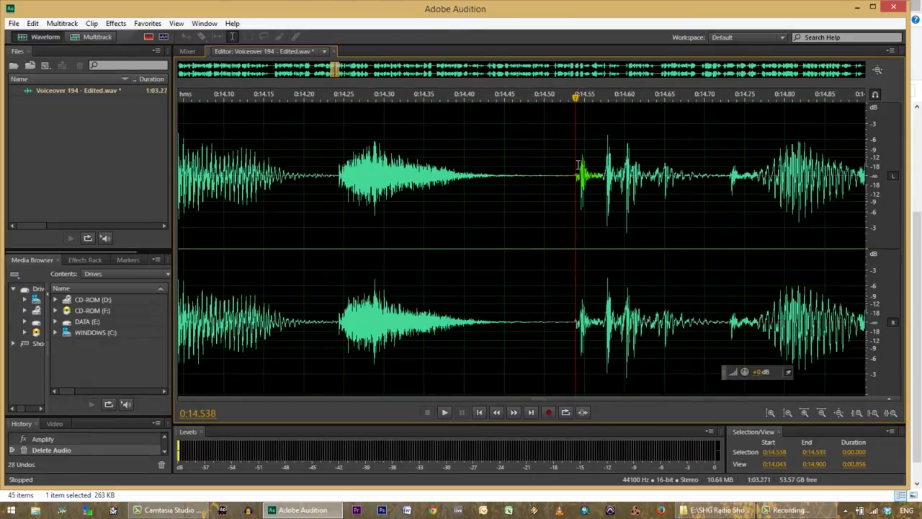
- Play the passage across the cut from about 0:14.1 and undo the last deletion
key(space)
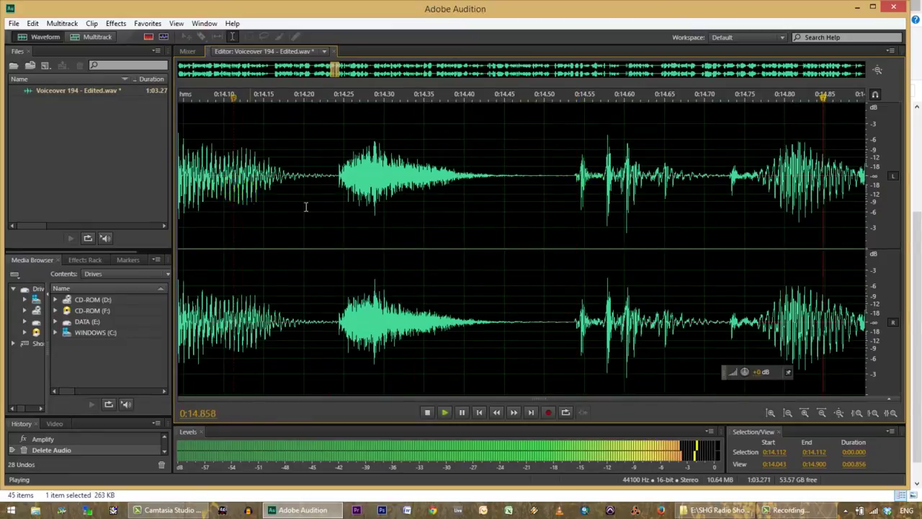
key(space)
click(821, 412)
click(821, 412)
key(space)
key(space)
key(space)
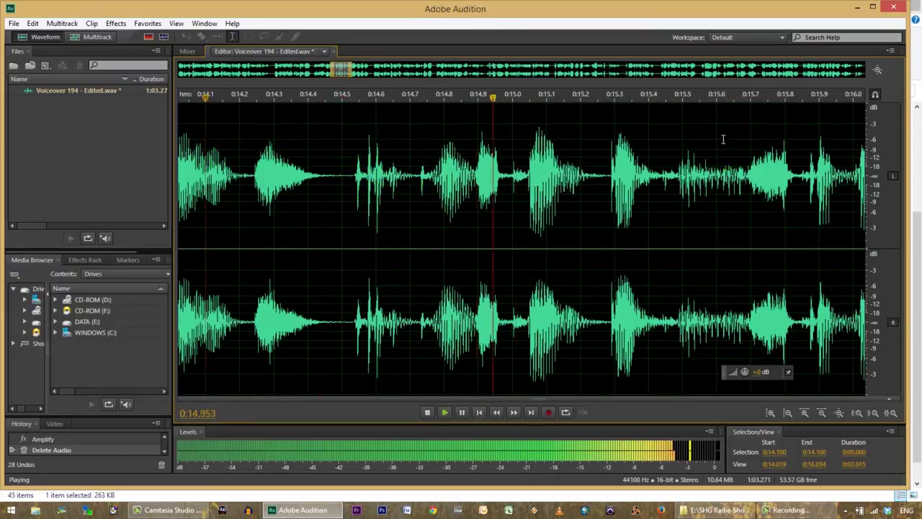
key(space)
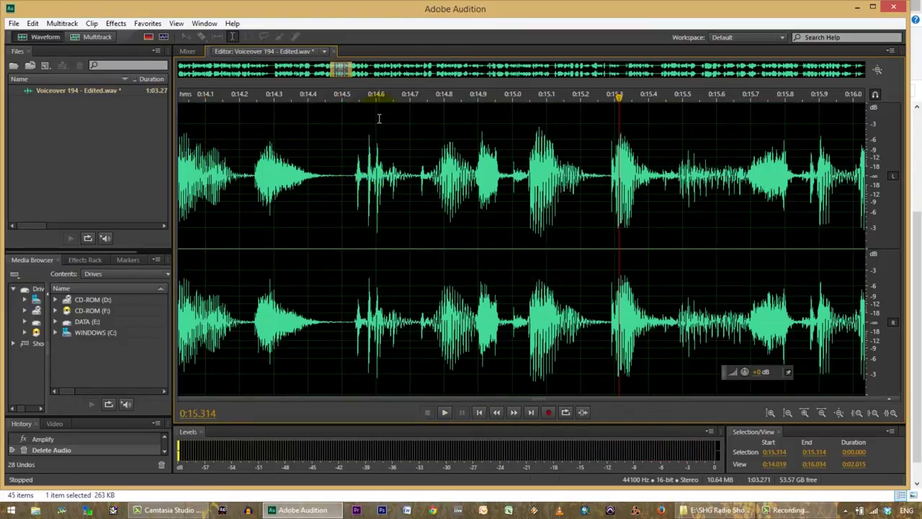
key(ctrl+z)
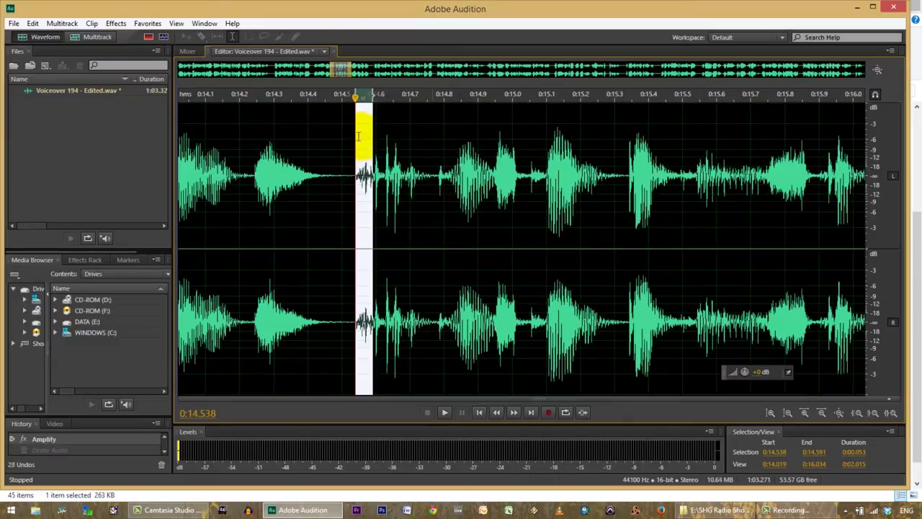
- Delete the sound from about 0:14.541 to 0:14.587, playing the passage from about 0:14.1 before and after the cut
click(210, 144)
key(space)
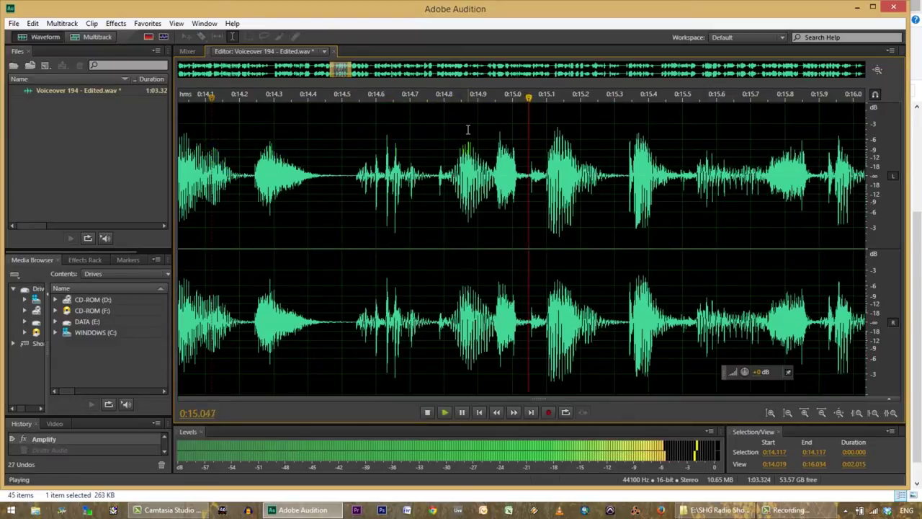
key(space)
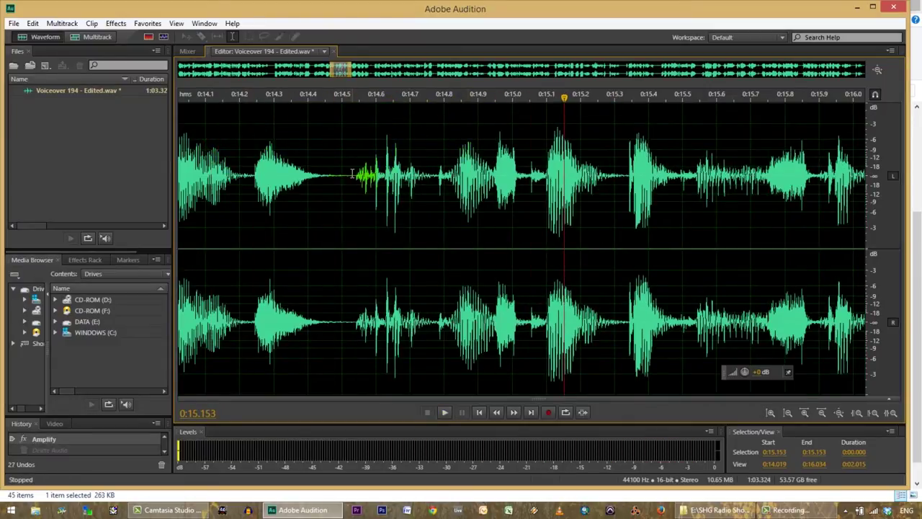
drag(356, 173, 368, 174)
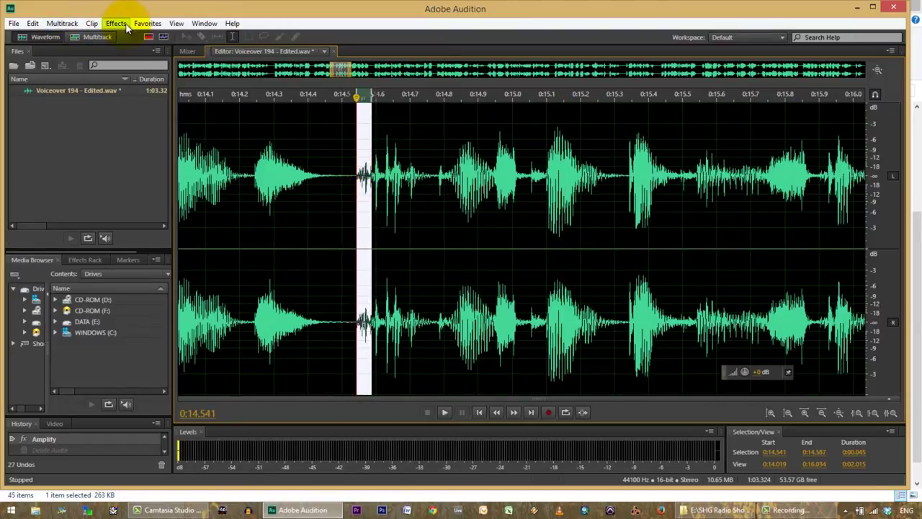
key(Delete)
click(206, 148)
key(space)
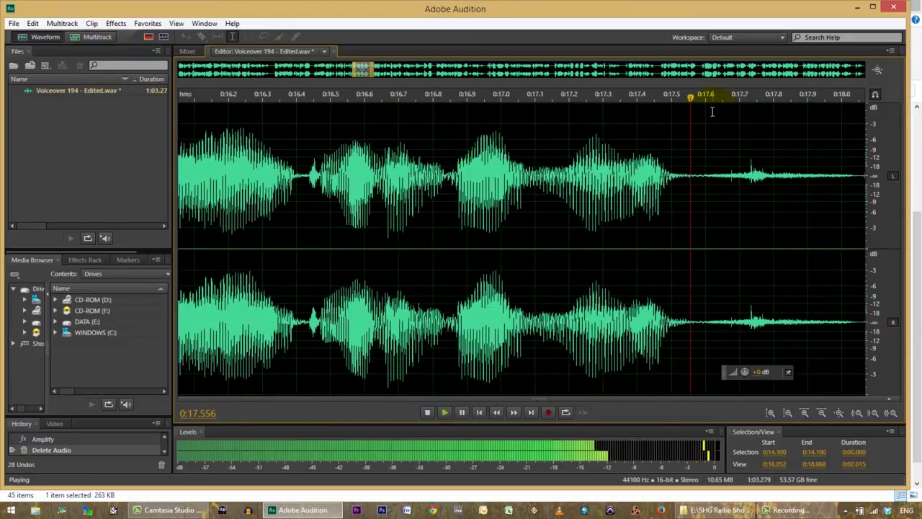
- Lower the breath from about 0:17.582 to 0:18.051 by 15 dB with Amplify and play on from about 0:17.472
key(space)
drag(697, 99, 273, 97)
click(248, 167)
key(space)
key(space)
drag(267, 170, 427, 178)
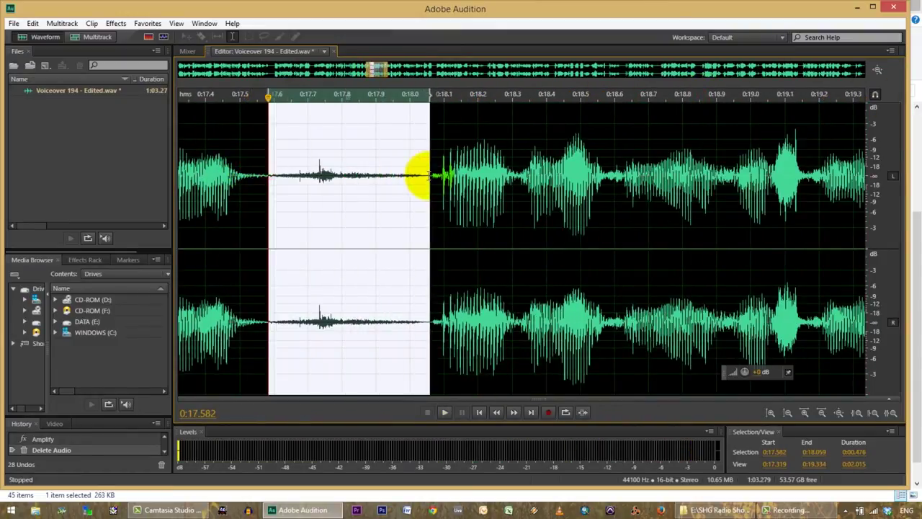
click(116, 24)
mouse_move(217, 163)
click(301, 164)
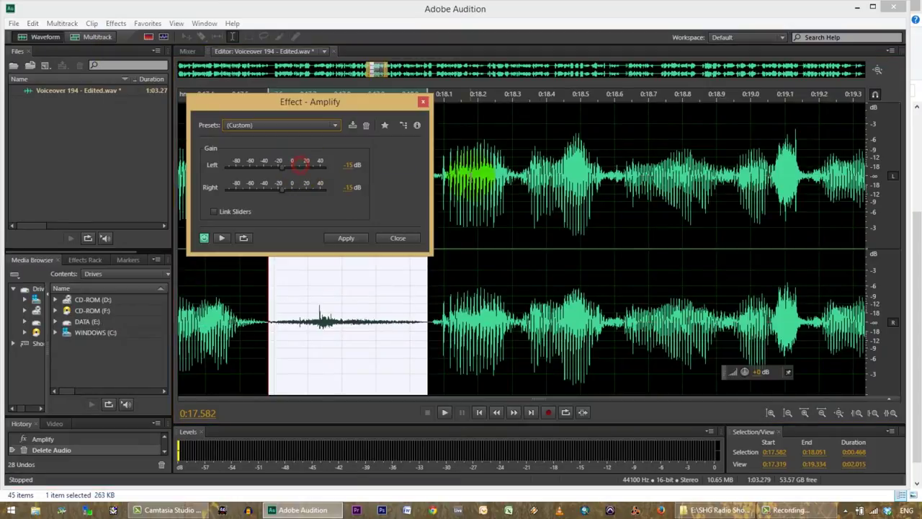
click(350, 239)
click(230, 154)
key(space)
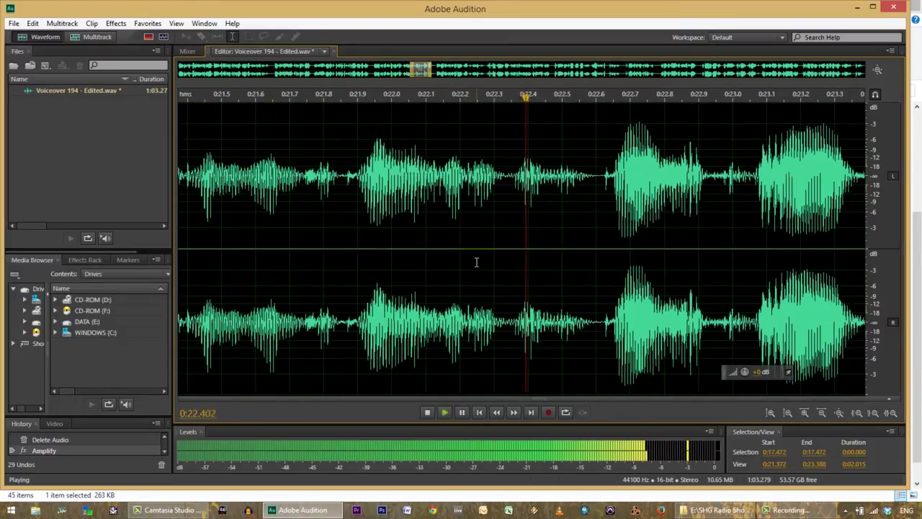
- Lower the breath from about 0:23.400 to 0:23.828 by 15 dB with Amplify and play on from about 0:22.430
key(space)
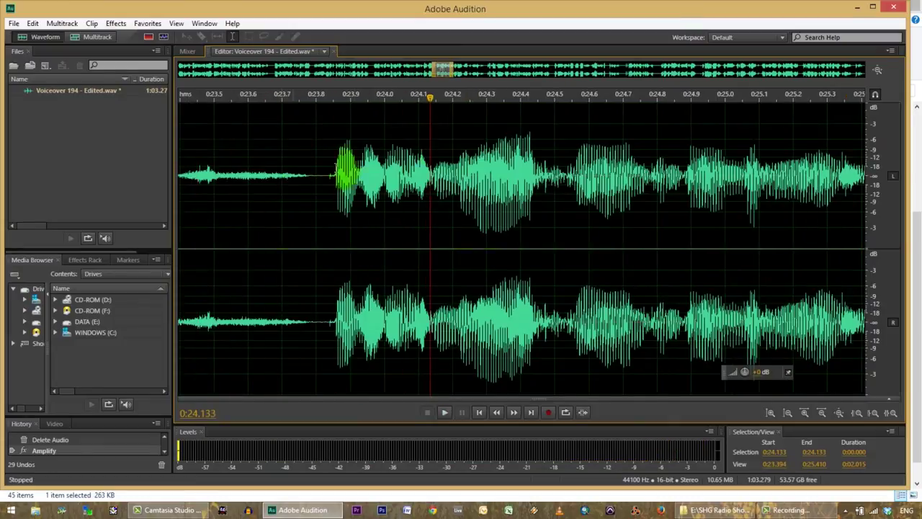
drag(428, 106, 395, 108)
key(space)
key(space)
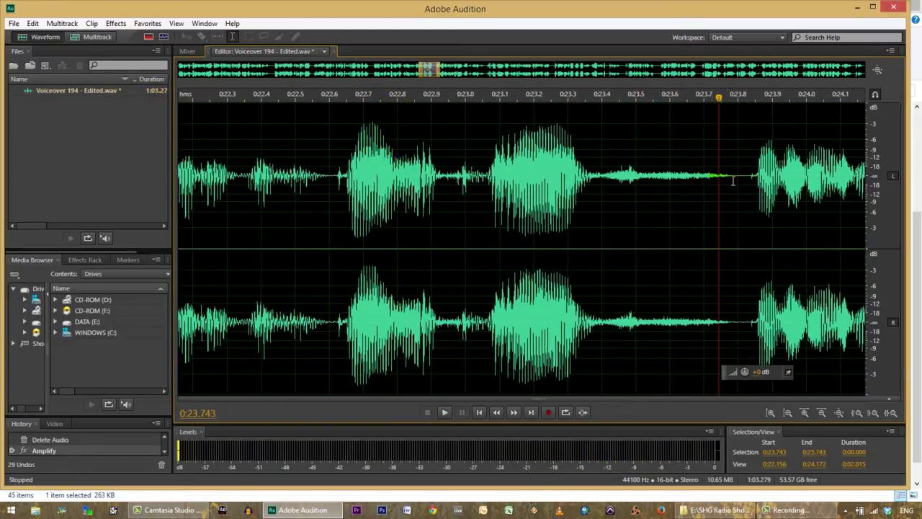
drag(748, 176, 599, 187)
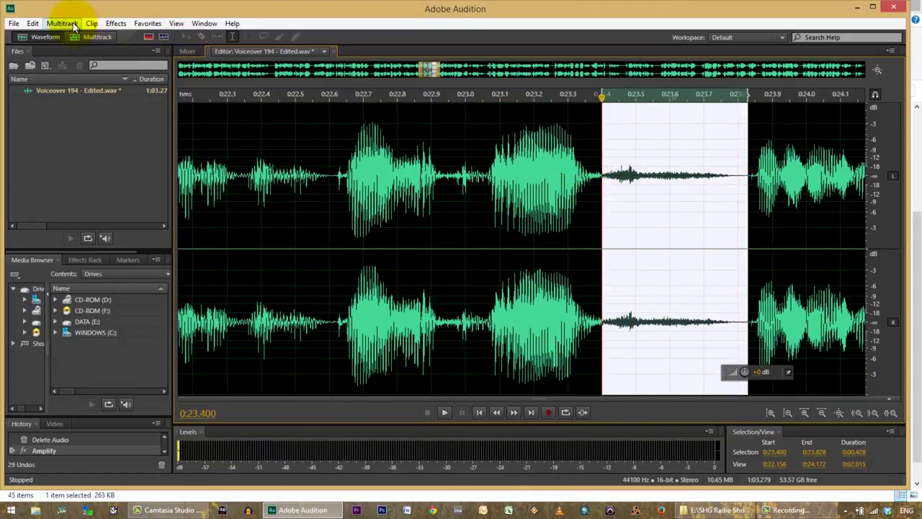
click(116, 24)
mouse_move(134, 163)
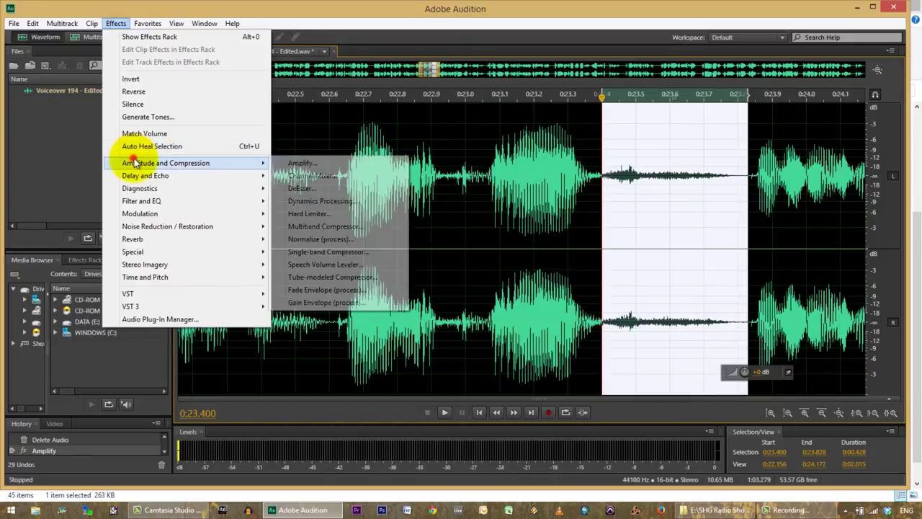
click(299, 164)
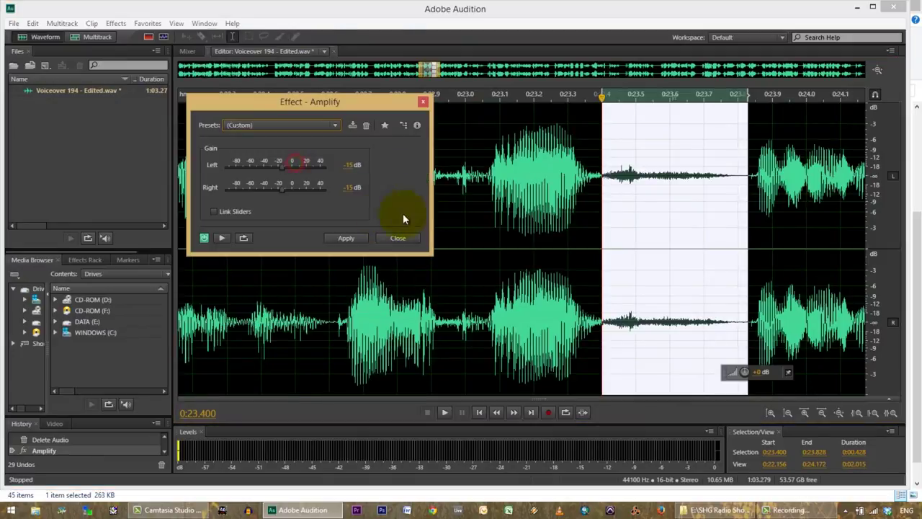
click(349, 240)
click(269, 117)
key(space)
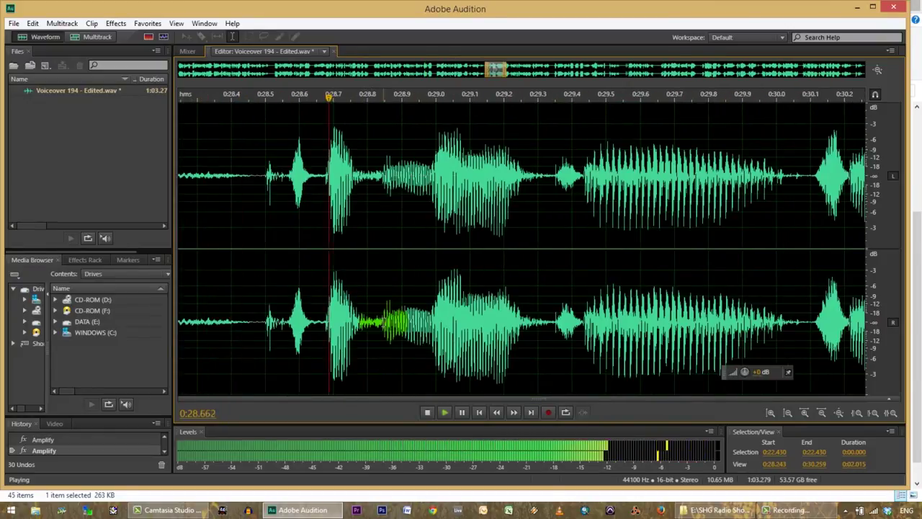
- Play the passage leading into the breath twice, starting from about 0:27.64
key(space)
drag(572, 99, 304, 132)
key(space)
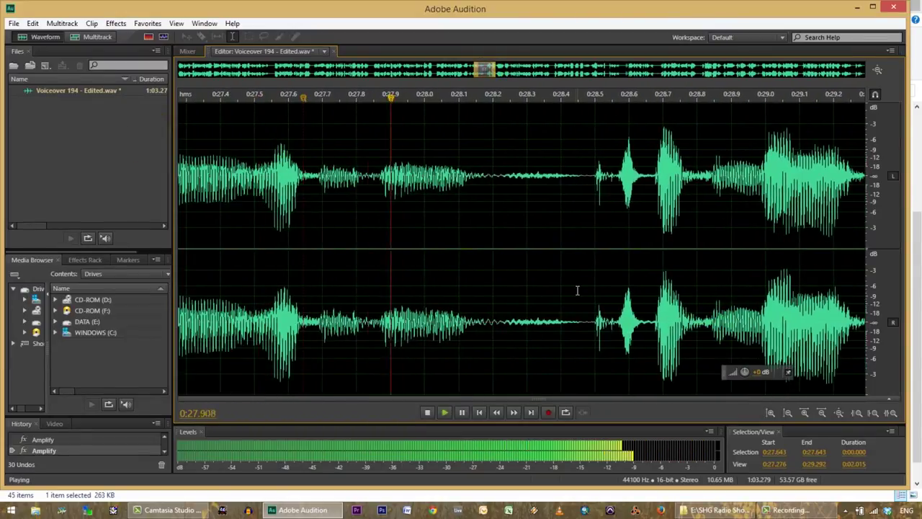
key(space)
click(305, 185)
key(space)
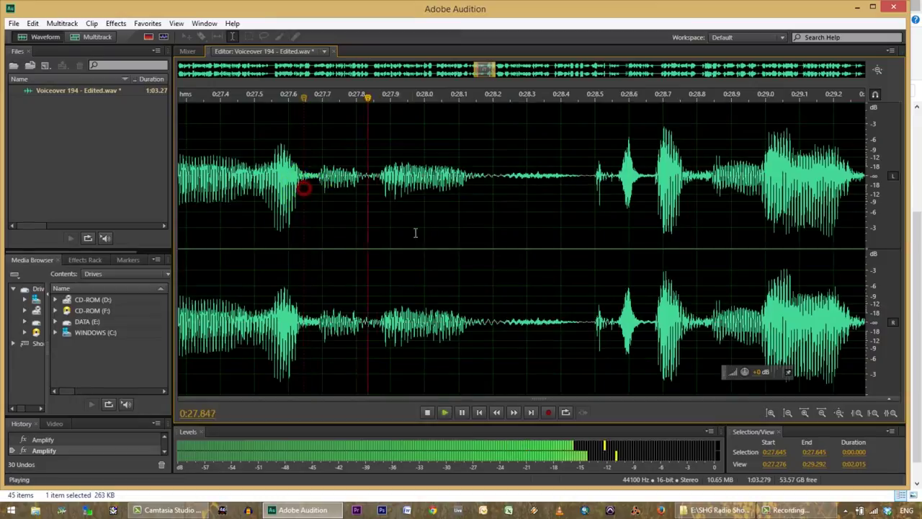
key(space)
click(588, 171)
drag(589, 173, 494, 178)
click(116, 23)
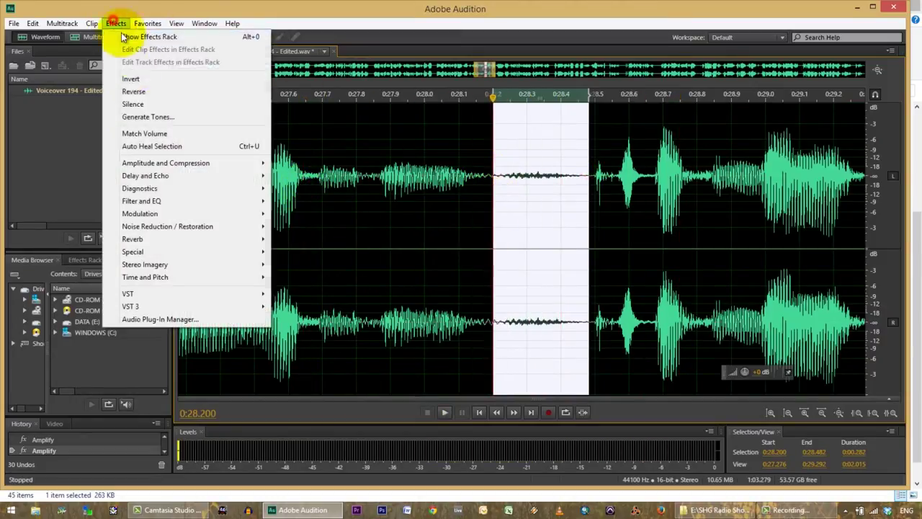
mouse_move(142, 165)
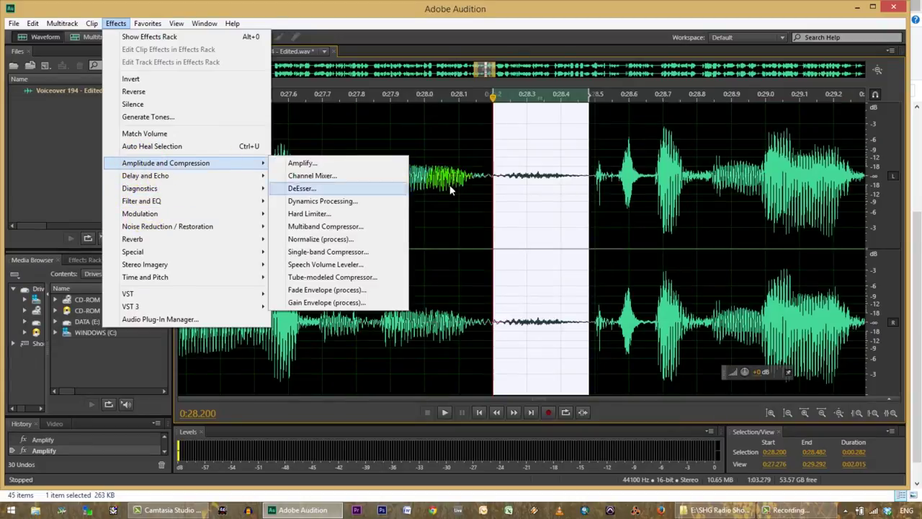
click(444, 141)
- Delete the breath from about 0:28.230 to 0:28.46 and play the passage from about 0:27.300
drag(505, 177, 581, 185)
key(Delete)
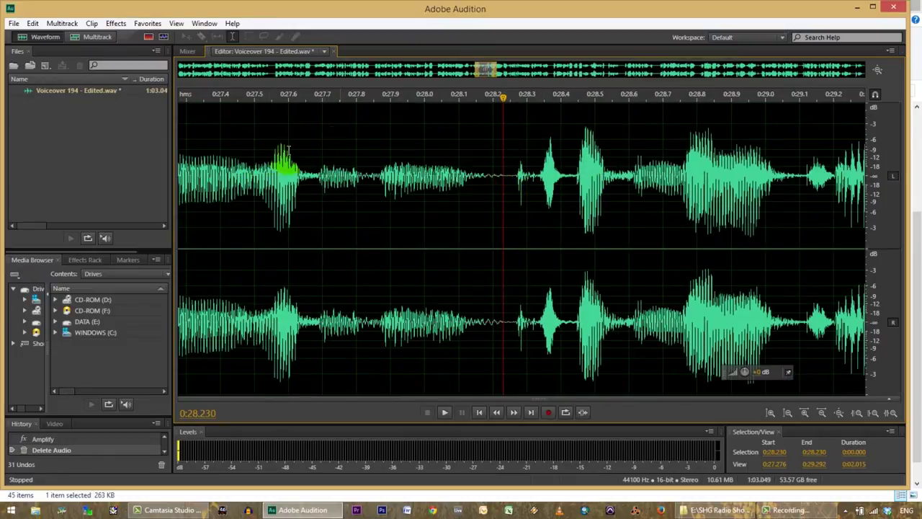
key(space)
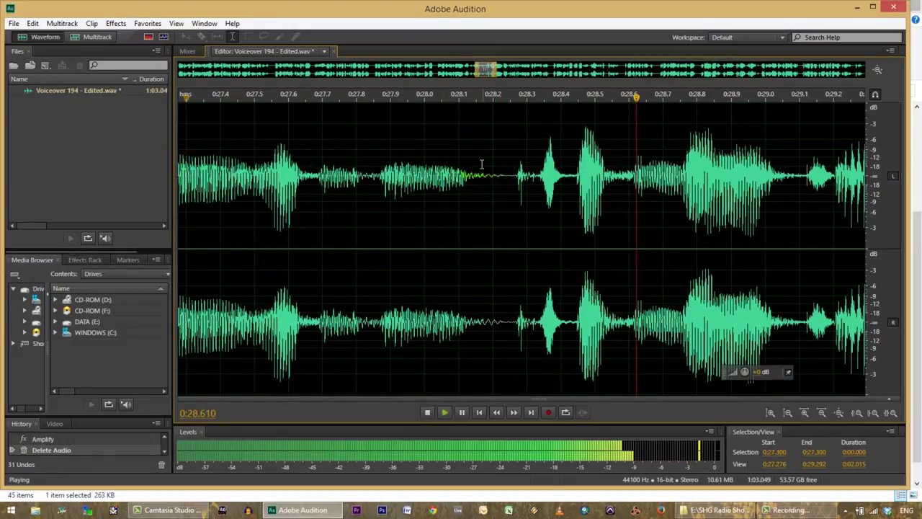
key(space)
- Delete the remaining gap from about 0:28.200 to 0:28.263 and play across the cut from about 0:27.345
drag(493, 173, 509, 178)
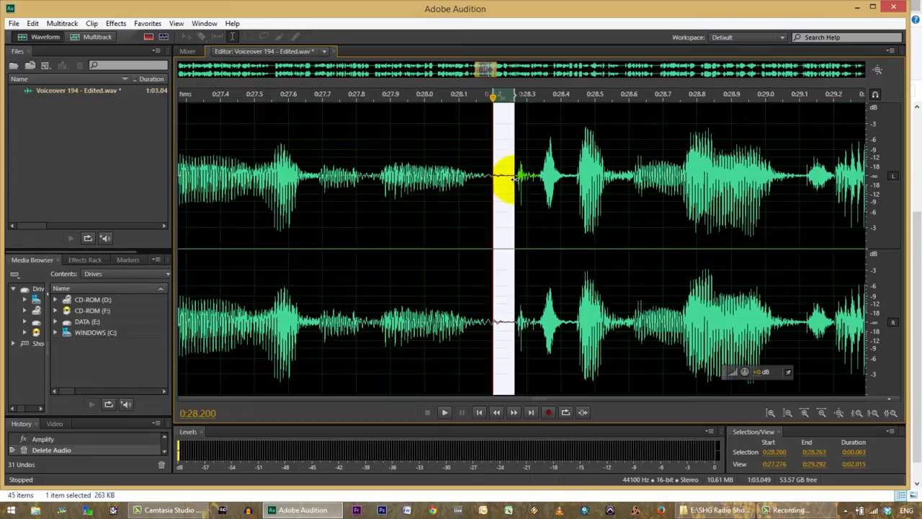
key(Delete)
click(201, 136)
key(space)
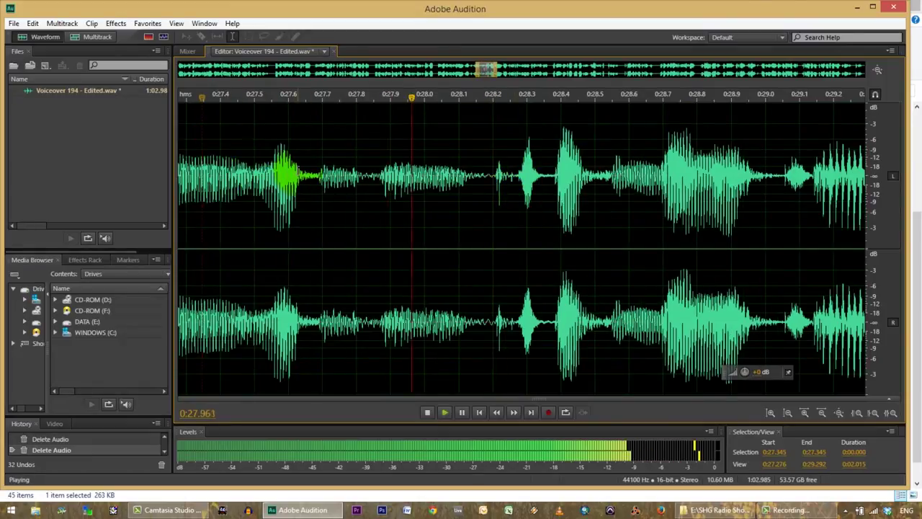
key(space)
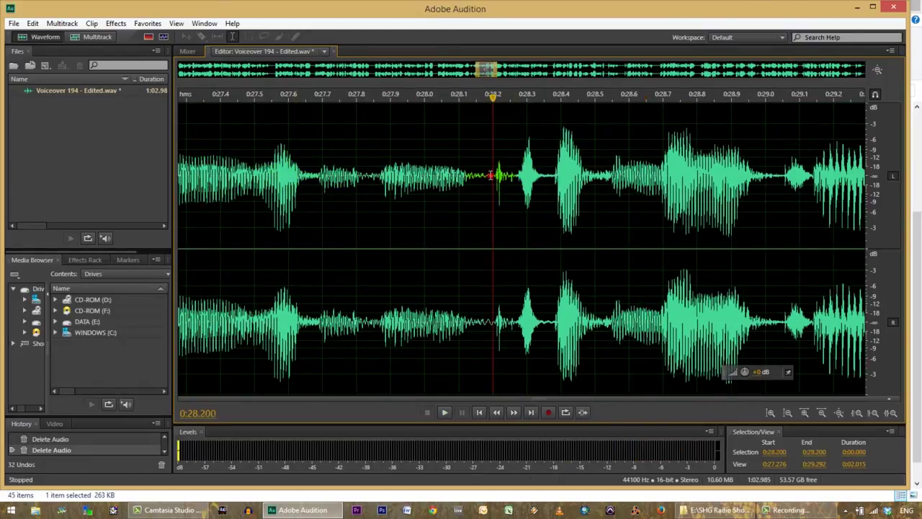
- Try deleting the sound from about 0:28.160 to 0:28.200 and play the passage from about 0:27.323
drag(490, 175, 483, 175)
key(Delete)
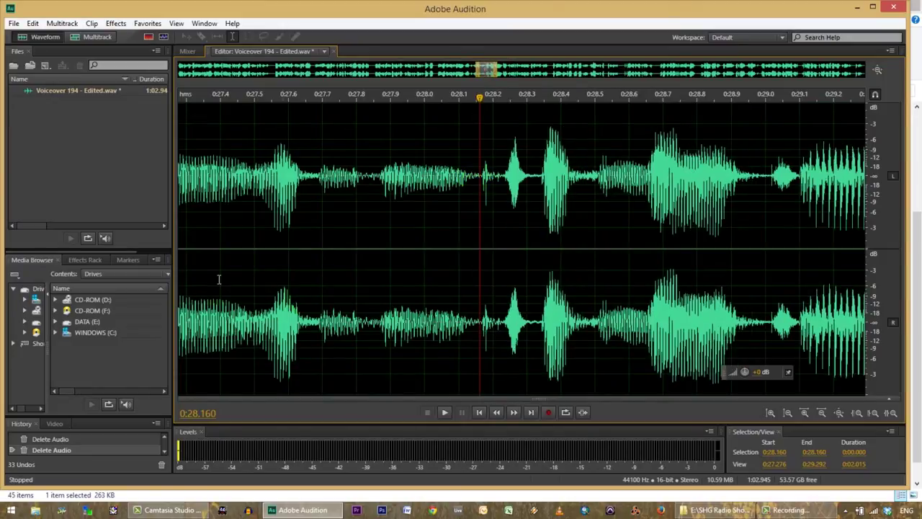
key(space)
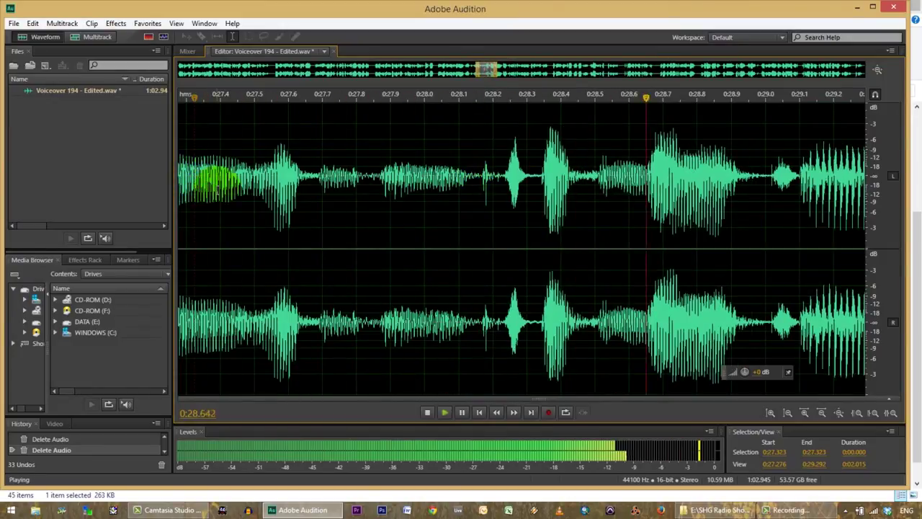
key(space)
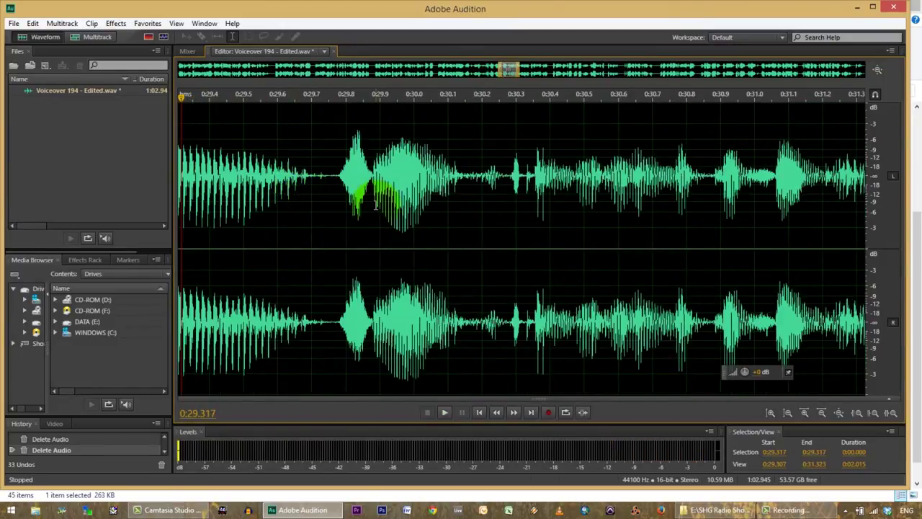
- Replay the passage across the cut, undo the last deletion, and play on from about 0:27.533
key(space)
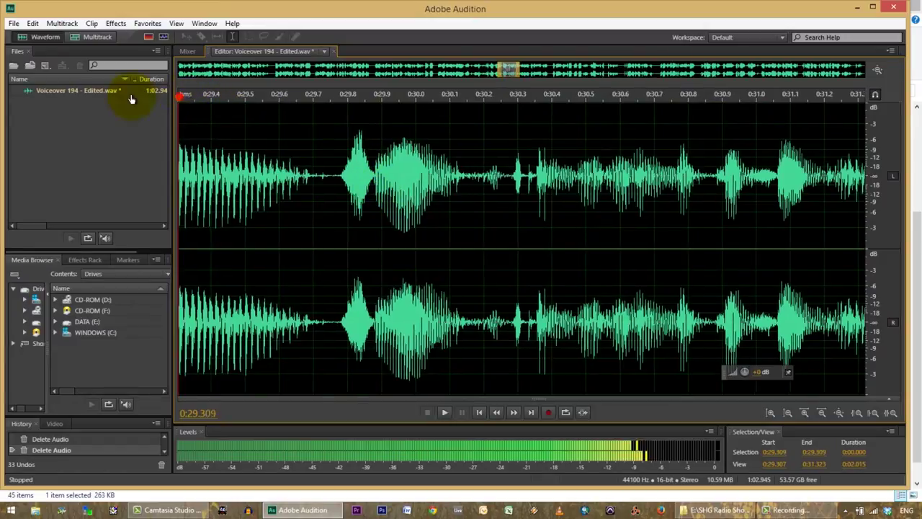
click(401, 128)
key(space)
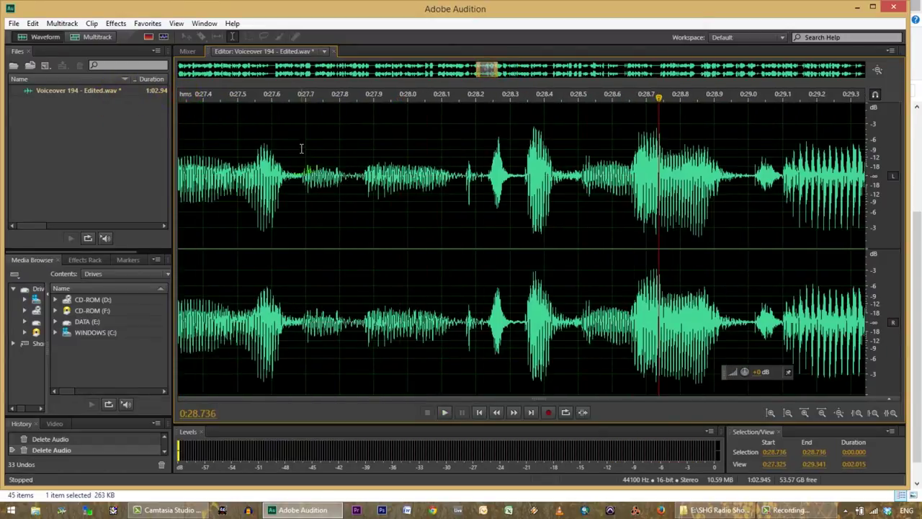
key(ctrl+z)
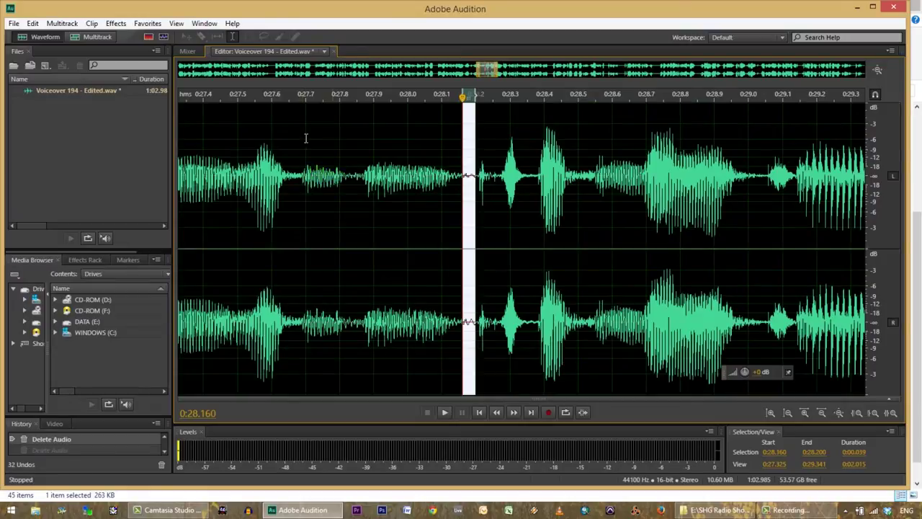
click(249, 135)
key(space)
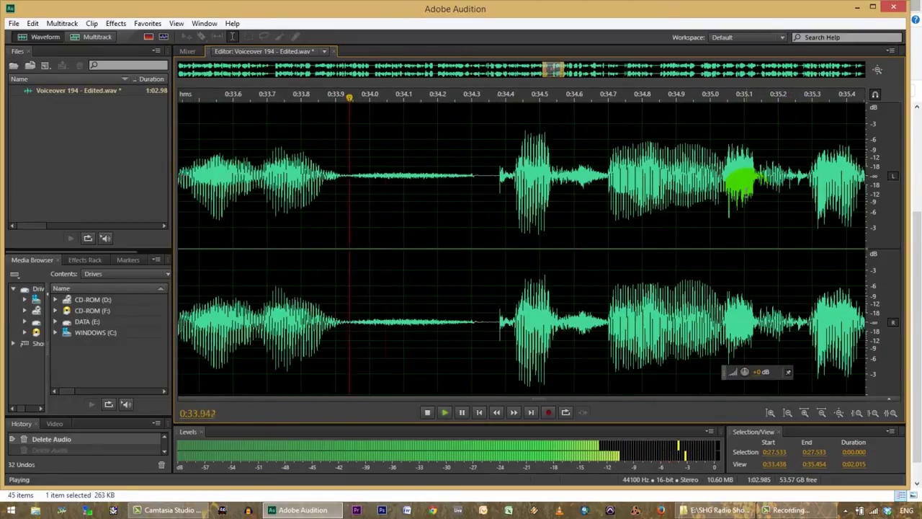
- Lower the breath from about 0:33.937 to 0:34.369 by 15 dB with Amplify and play on from about 0:33.641
key(space)
drag(349, 179, 496, 187)
click(138, 25)
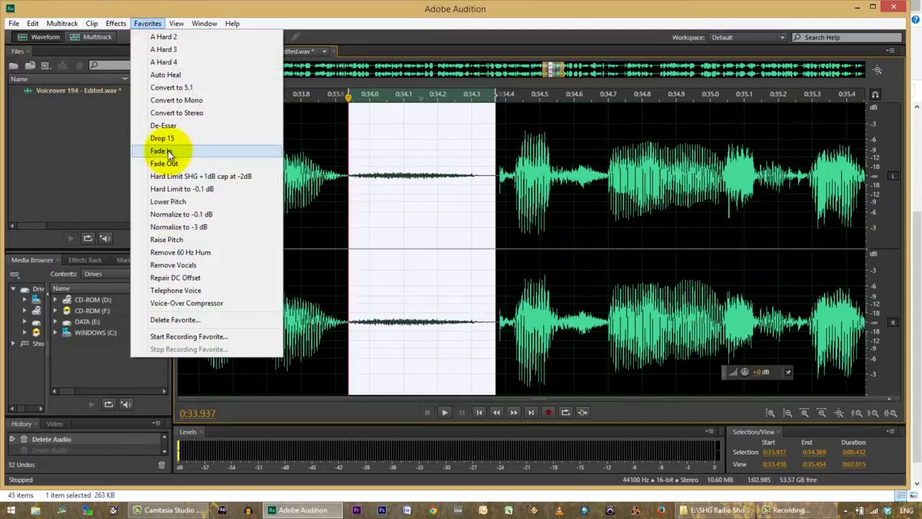
mouse_move(116, 23)
mouse_move(119, 165)
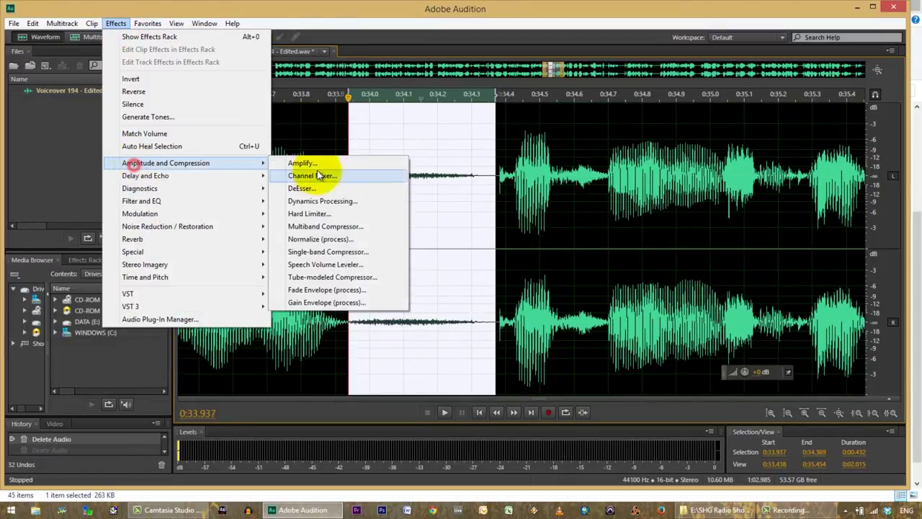
click(312, 165)
click(349, 233)
click(247, 189)
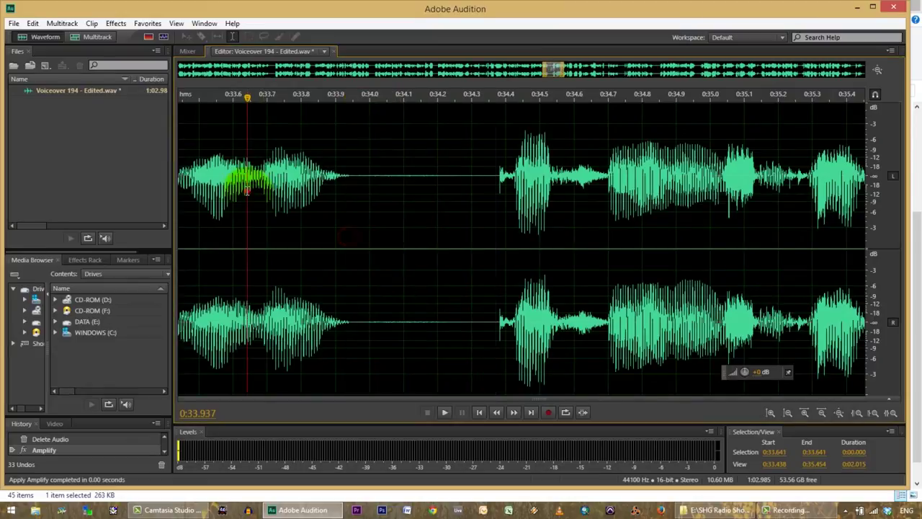
key(space)
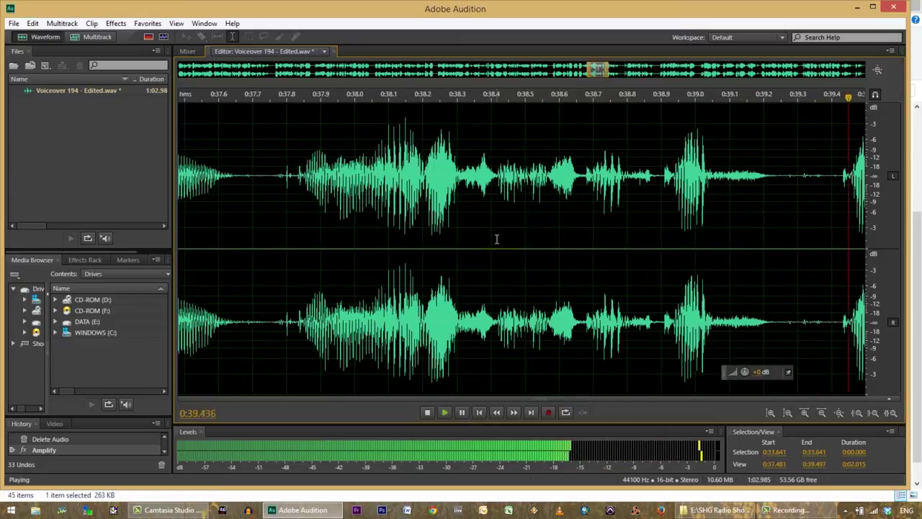
- Delete the section with the two clicks from about 0:40.819 to 0:41.200 and play from about 0:39.926
key(space)
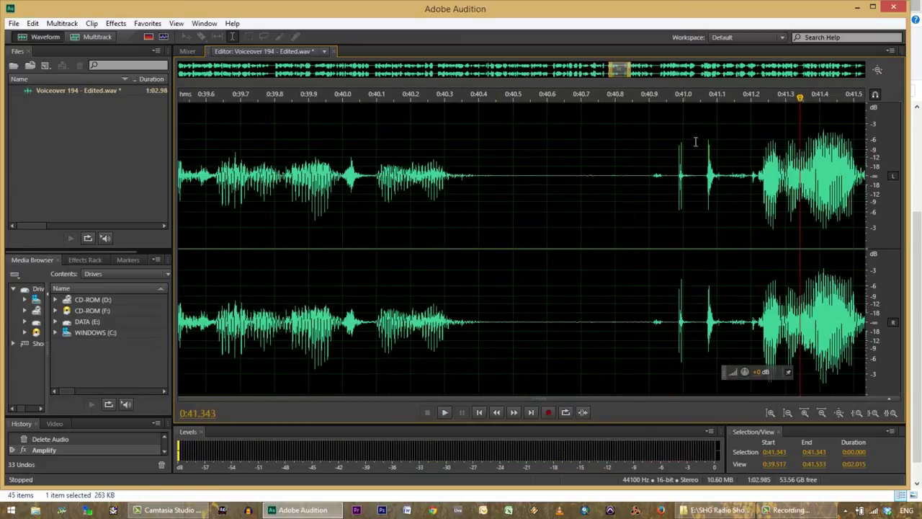
drag(749, 174, 621, 164)
click(582, 148)
key(space)
key(space)
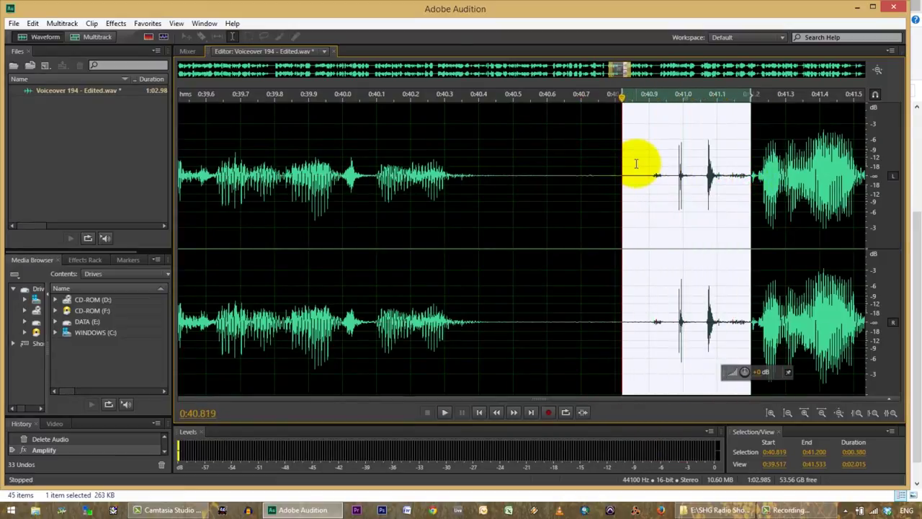
key(Delete)
click(317, 142)
key(space)
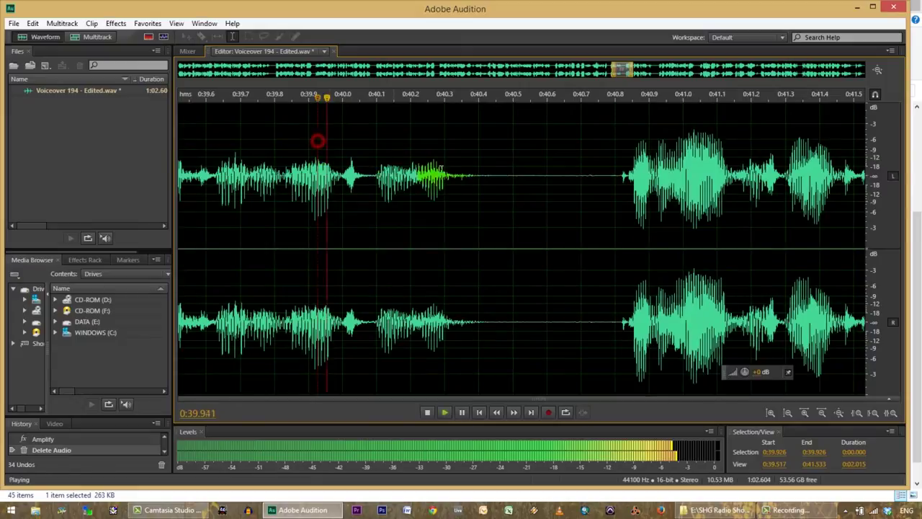
- Play the voiceover across the cut and onward from about 0:39.676
drag(603, 173, 576, 171)
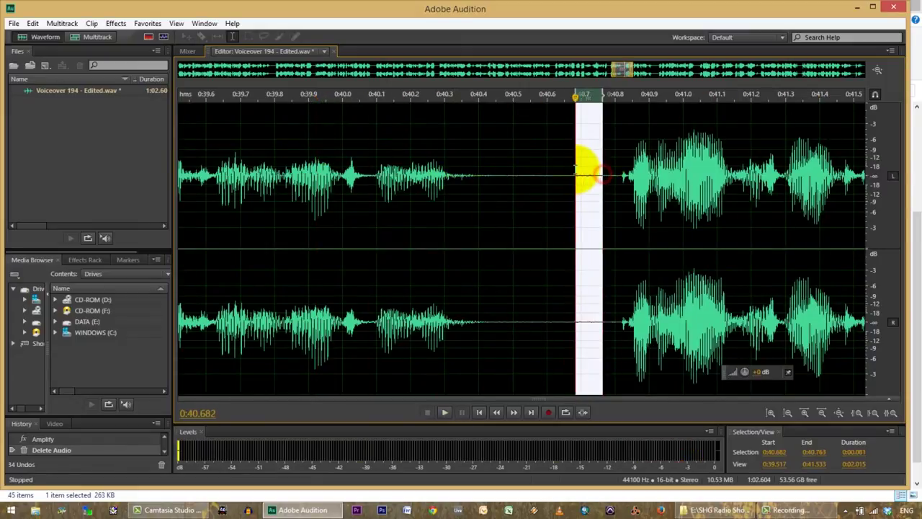
click(232, 149)
key(space)
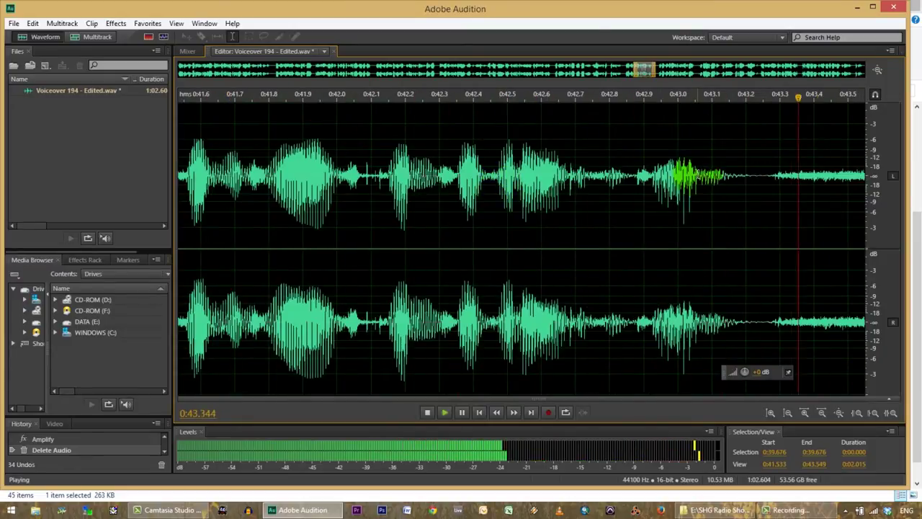
- Lower the breath from about 0:43.235 to 0:43.825 by 15 dB with Amplify and play from about 0:42.6
key(space)
drag(280, 99, 154, 86)
drag(294, 173, 492, 186)
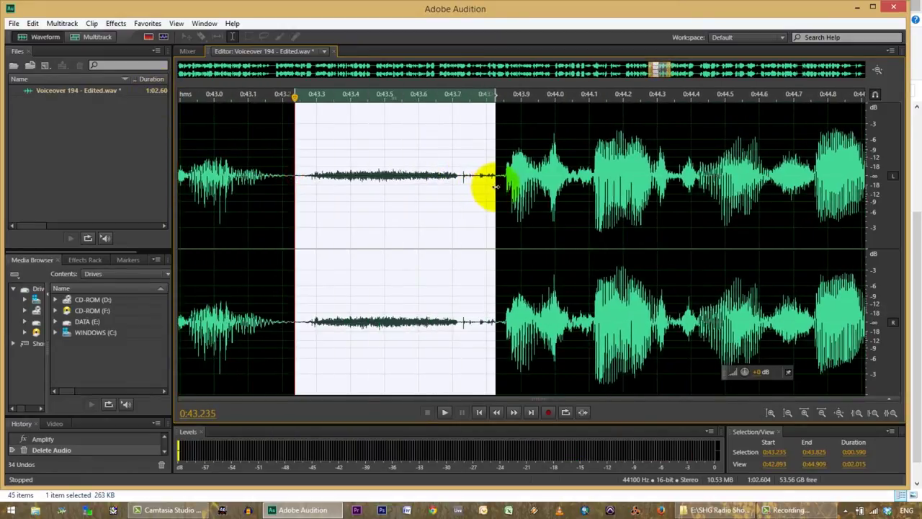
click(138, 23)
click(116, 23)
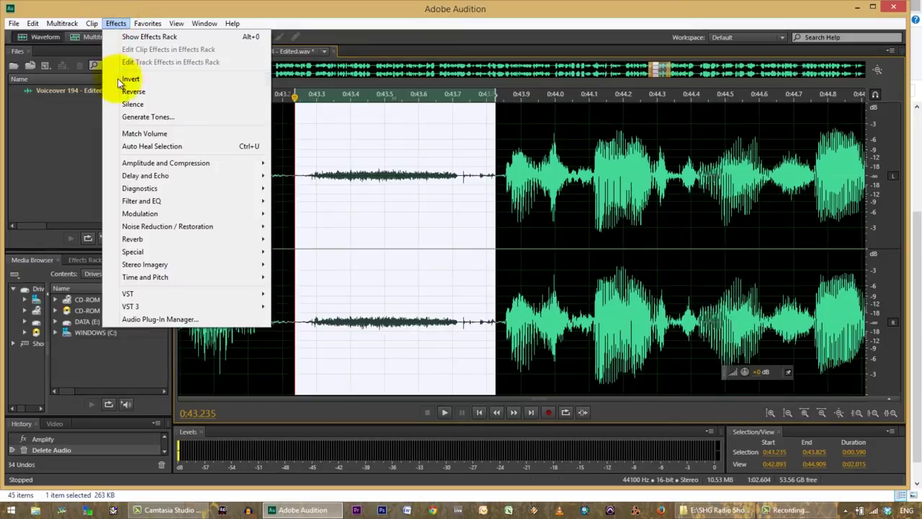
mouse_move(256, 164)
click(298, 164)
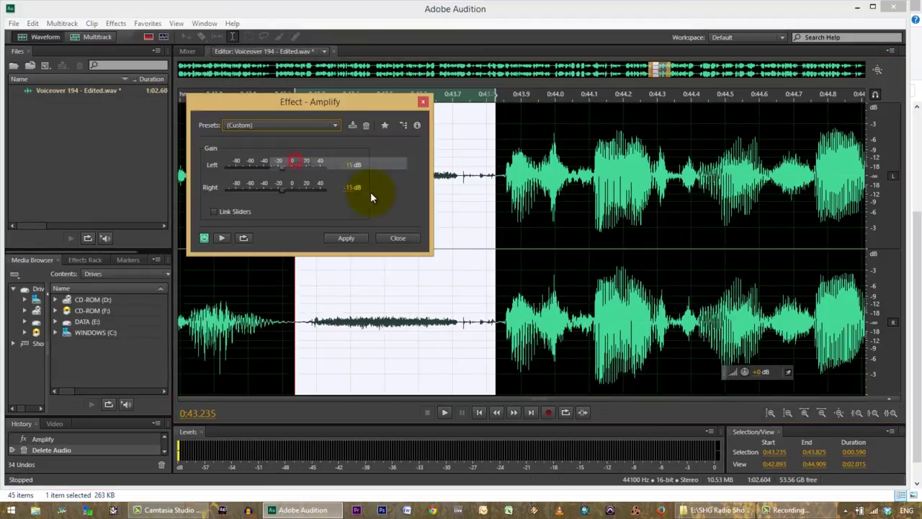
click(345, 237)
drag(187, 104, 237, 108)
key(space)
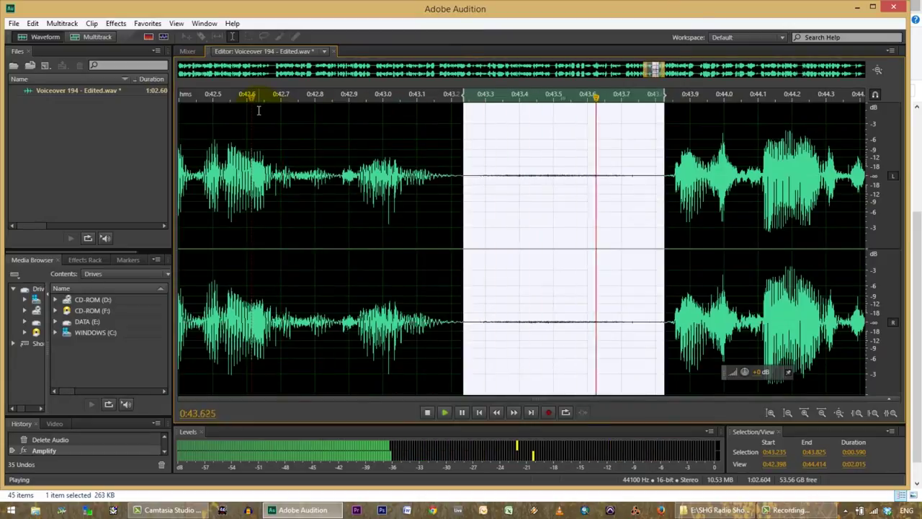
- Replay the passage before the lowered breath and delete about 0.16 s from the middle of the quiet gap, starting near 0:43.4
click(537, 157)
click(220, 107)
key(space)
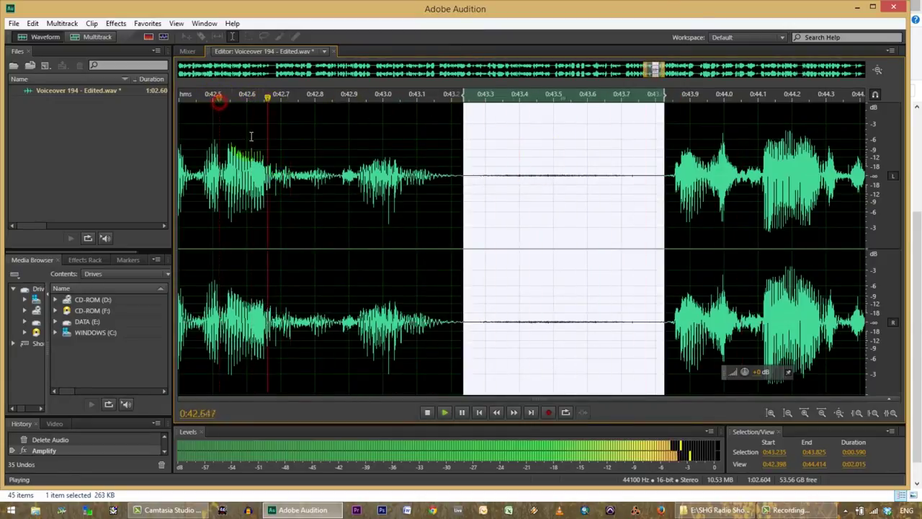
click(414, 150)
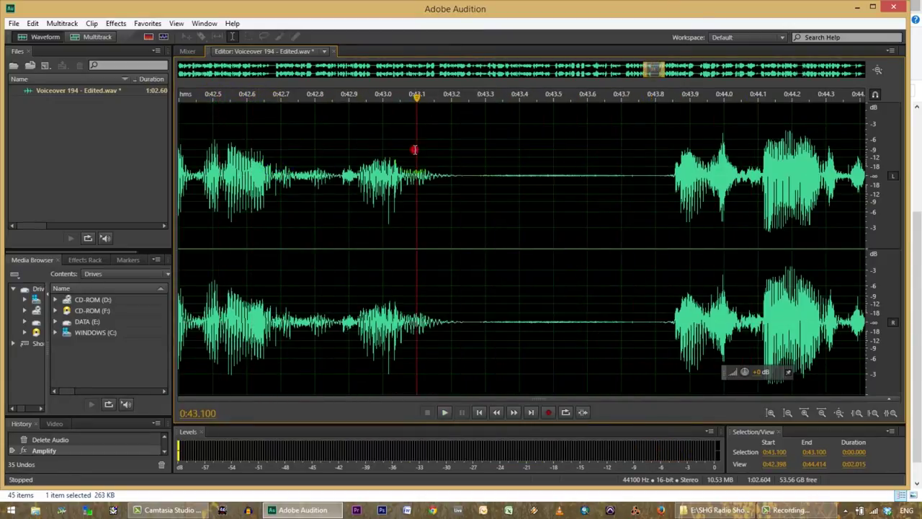
drag(521, 168, 574, 168)
key(Delete)
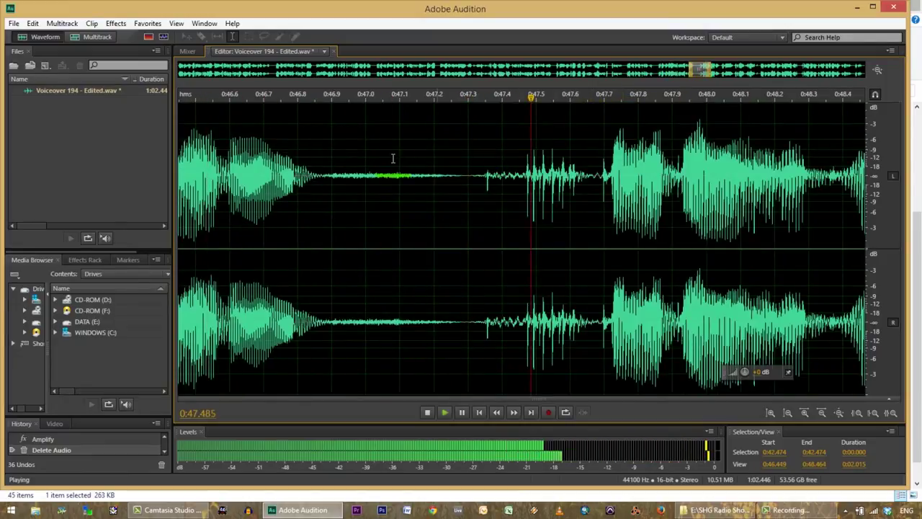
- Lower the breath from about 0:46.881 to 0:47.300 by 15 dB with Amplify and play from about 0:46.56
key(space)
drag(325, 175, 469, 179)
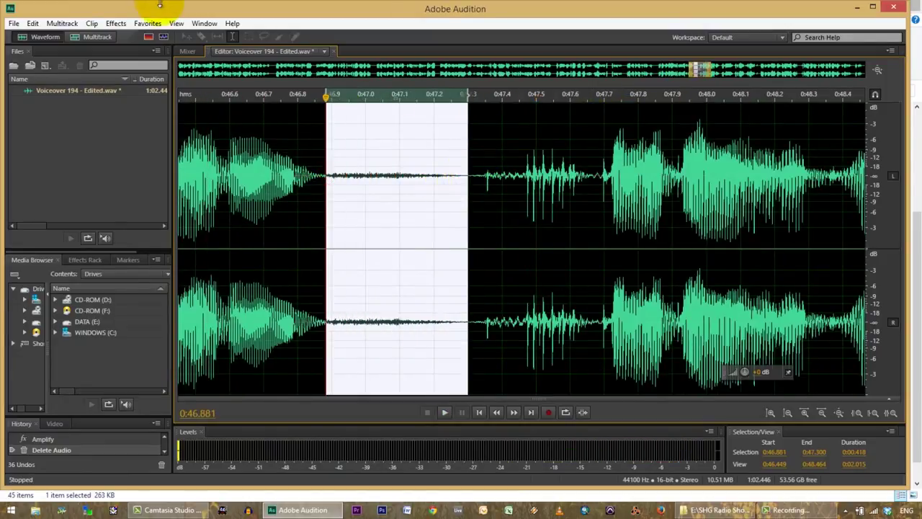
click(143, 28)
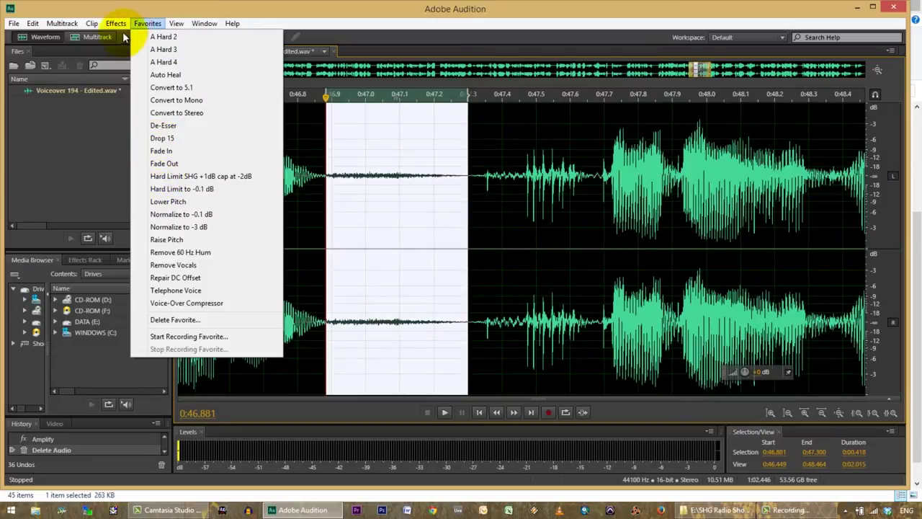
mouse_move(115, 25)
mouse_move(237, 162)
click(299, 164)
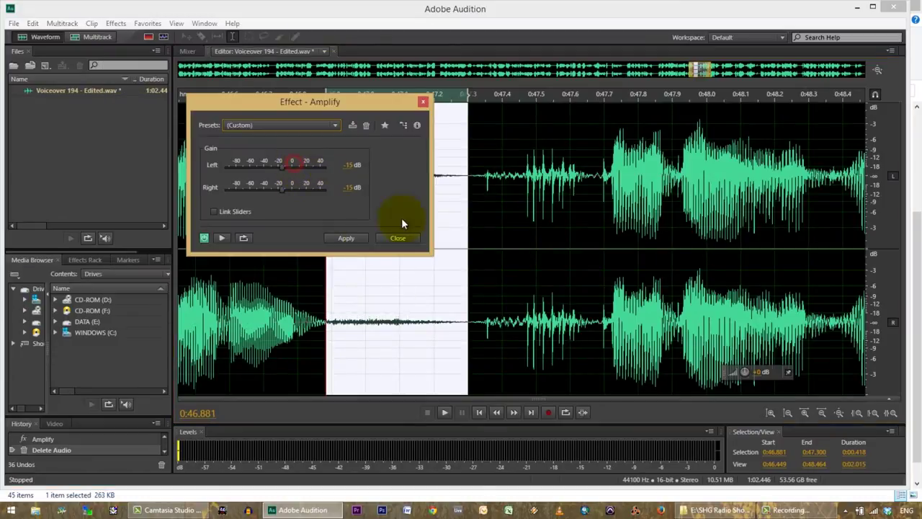
click(345, 238)
key(space)
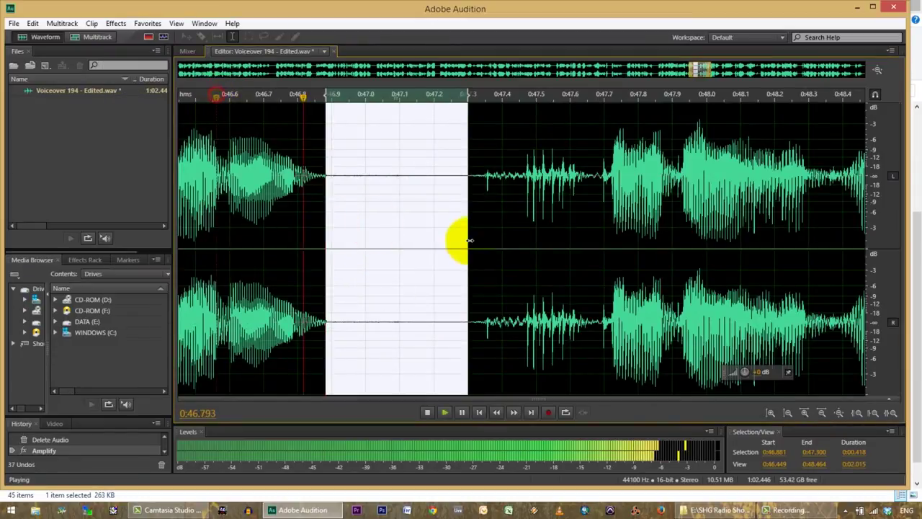
- Delete the section of the quiet gap from about 0:47.049 to 0:47.247 and play from about 0:46.481
key(space)
drag(382, 175, 449, 167)
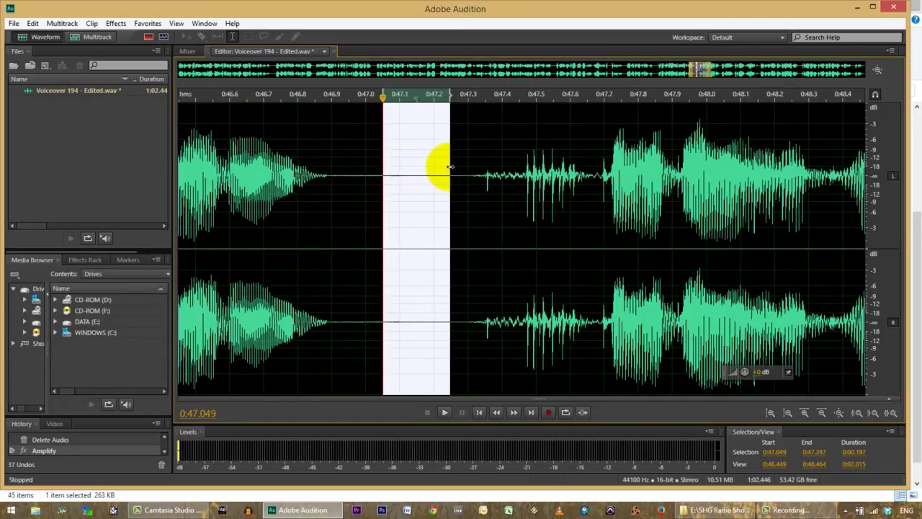
key(Delete)
click(188, 101)
key(space)
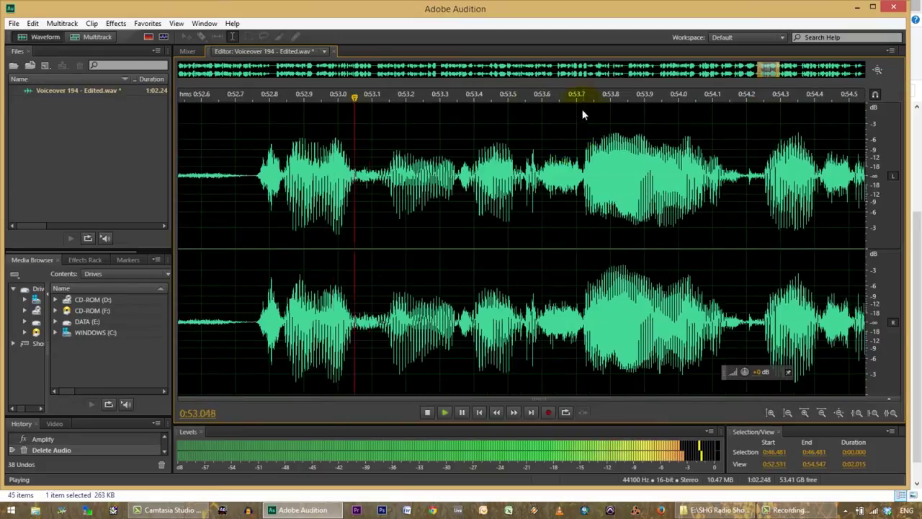
- Delete about 0.15 s of the breath gap starting at about 0:52.379
key(space)
drag(387, 100, 271, 96)
key(space)
key(space)
drag(309, 144, 361, 155)
key(Delete)
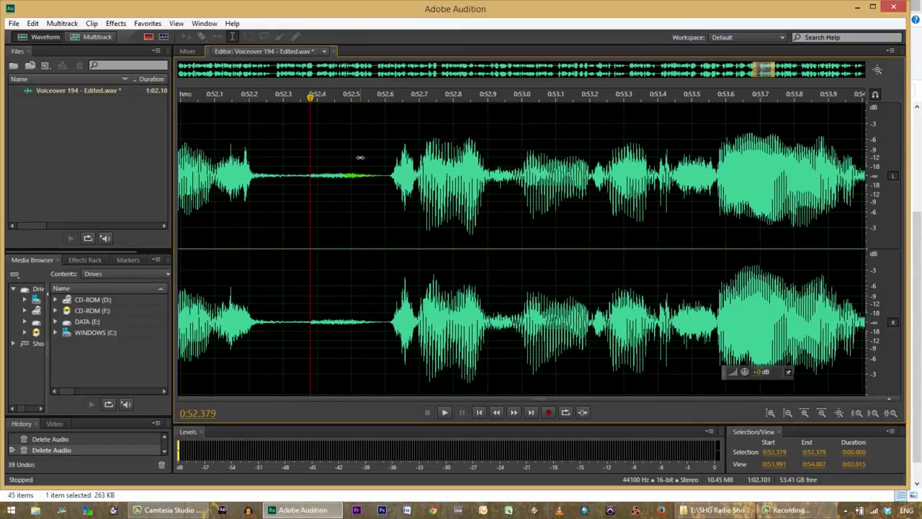
- Lower the remaining breath from about 0:52.286 to 0:52.600 by 15 dB with Amplify and play from about 0:51.4
drag(277, 175, 384, 186)
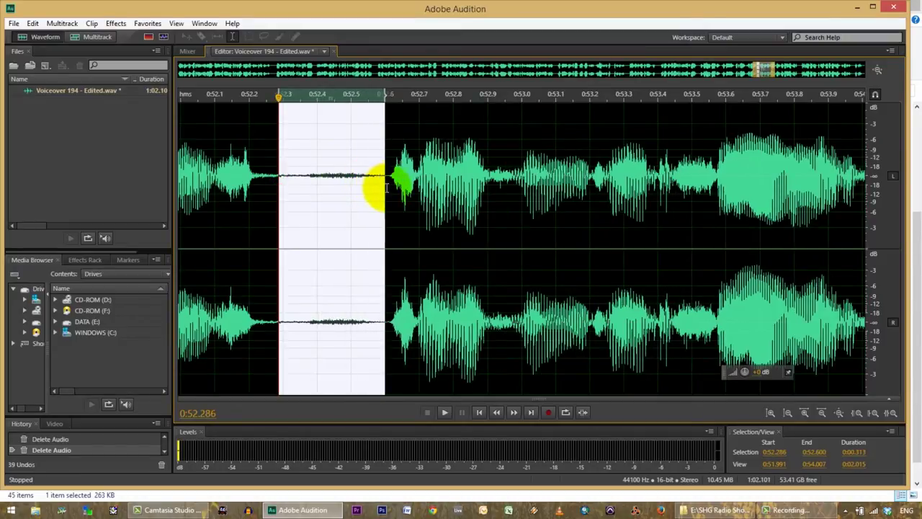
click(115, 24)
mouse_move(145, 168)
click(302, 164)
click(365, 234)
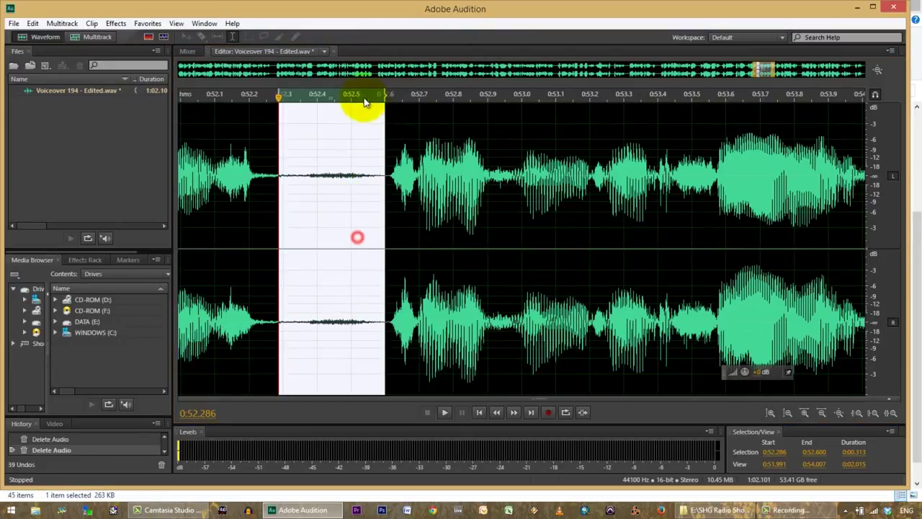
click(264, 98)
scroll(304, 105, left, 3)
click(335, 96)
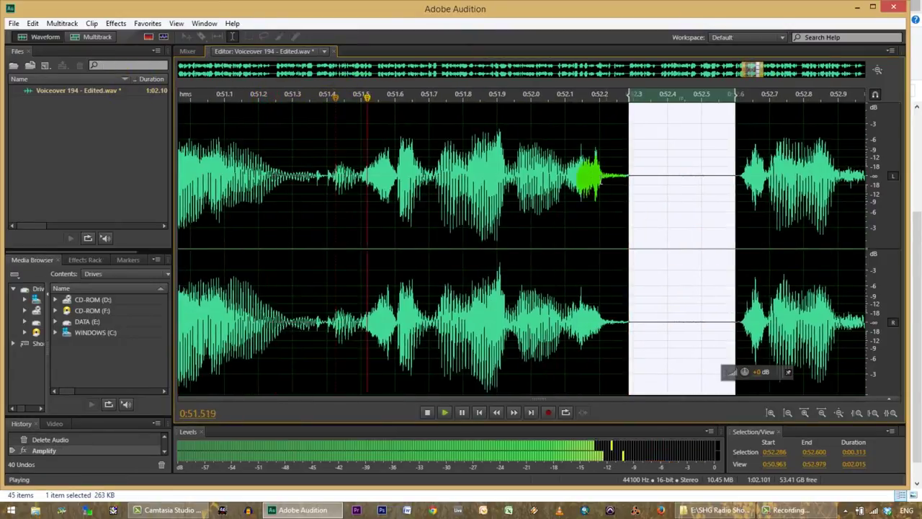
click(329, 97)
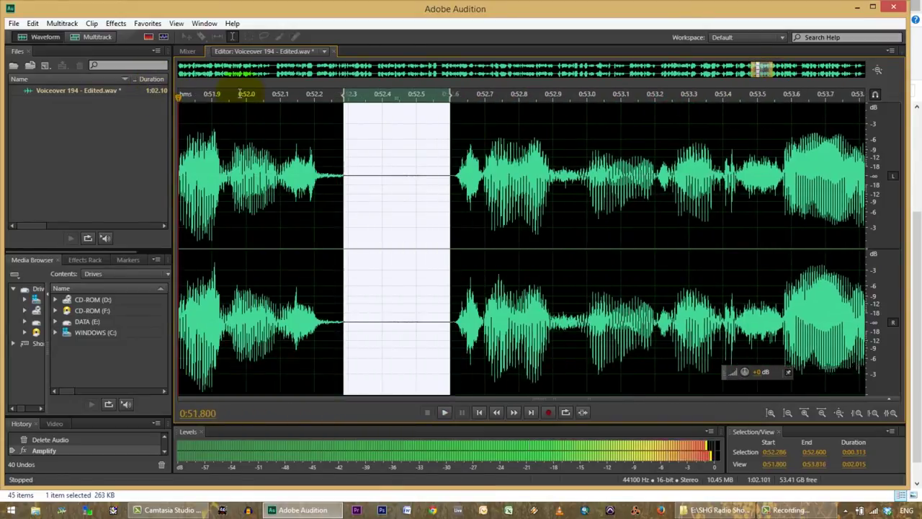
- Delete the section of the quiet gap from about 0:52.400 to 0:52.513 and play from about 0:51.084
click(406, 171)
drag(395, 176, 433, 178)
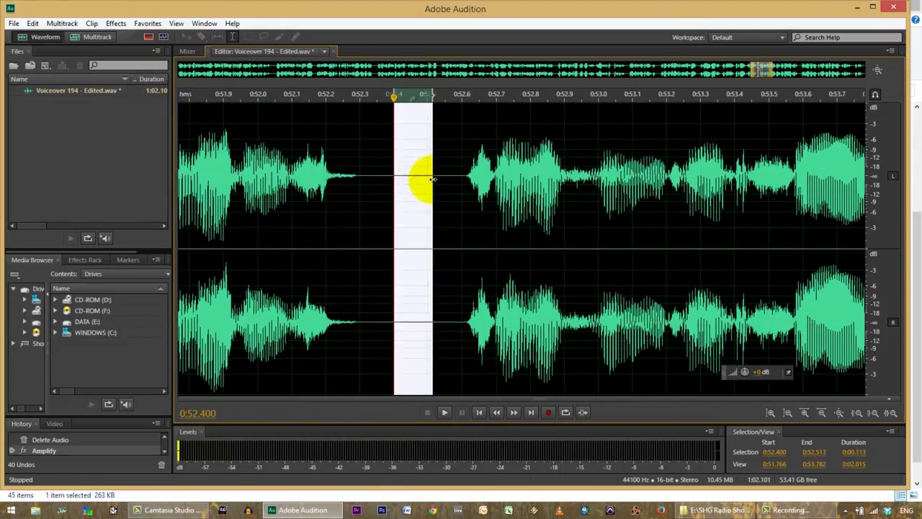
key(Delete)
key(space)
mouse_move(238, 82)
mouse_down()
mouse_move(151, 78)
mouse_move(233, 86)
mouse_up()
click(233, 96)
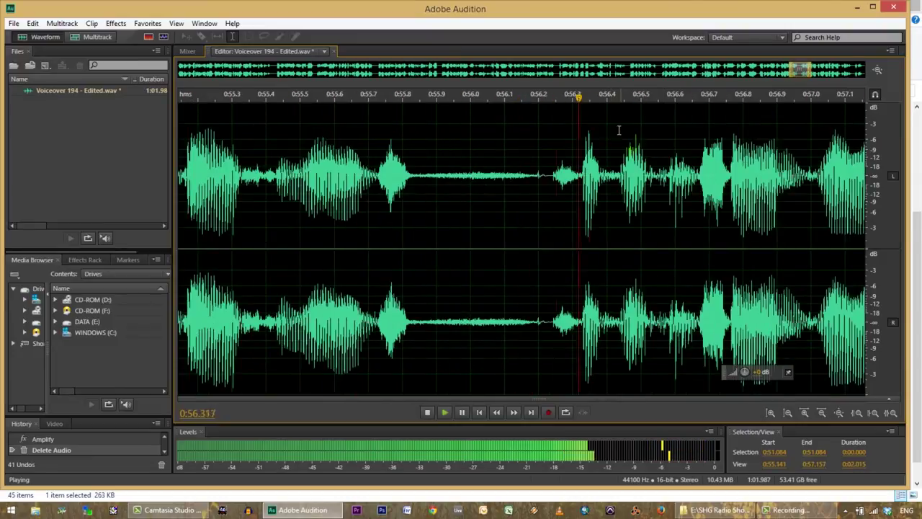
- Lower the breath from about 0:55.840 to 0:56.229 by 15 dB with Amplify
drag(549, 176, 417, 158)
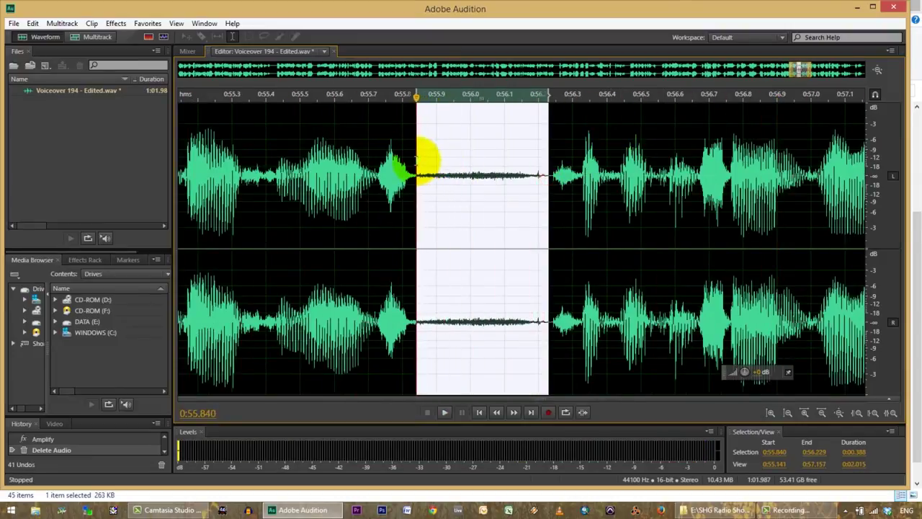
click(115, 24)
mouse_move(118, 165)
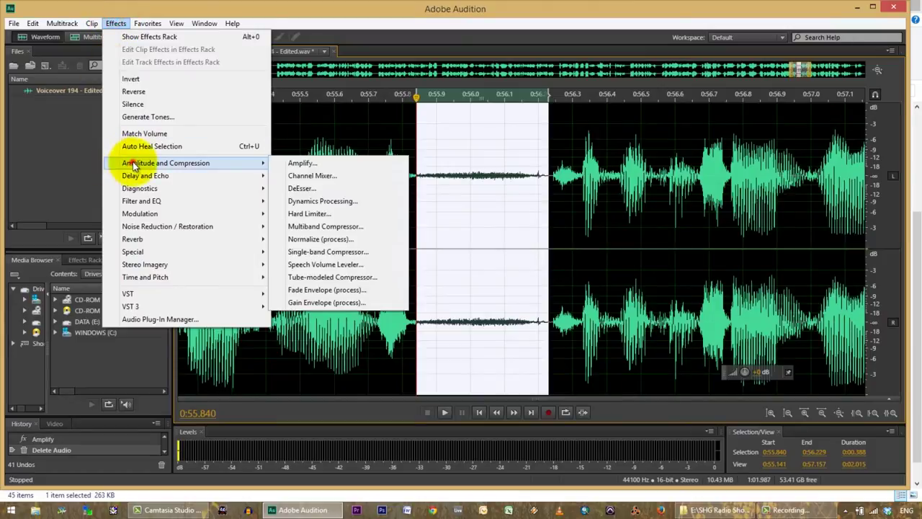
click(300, 164)
click(345, 238)
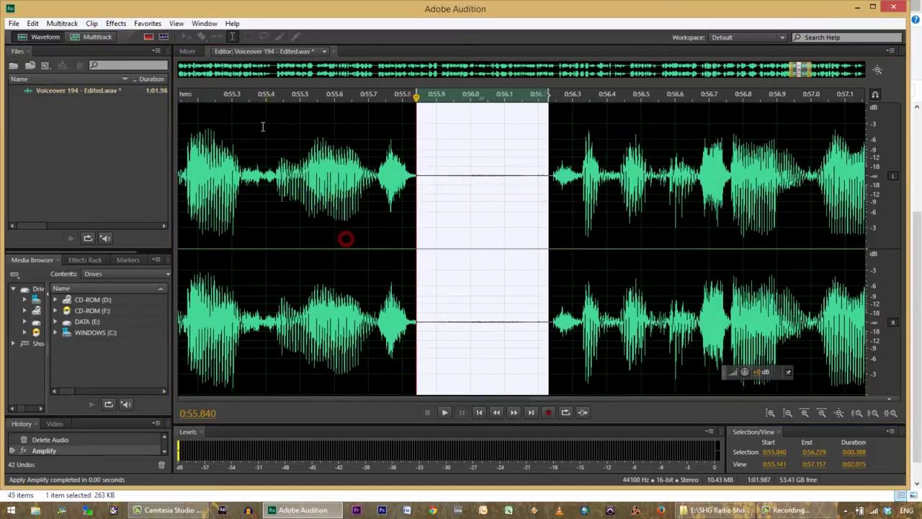
- Play the voiceover from about 0:55.363 through the last phrases and show the whole waveform
click(254, 97)
key(space)
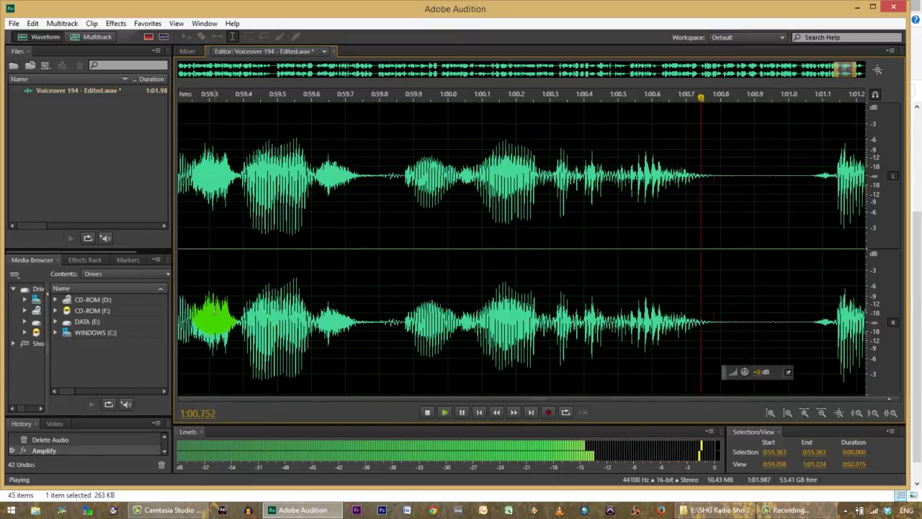
key(space)
click(838, 412)
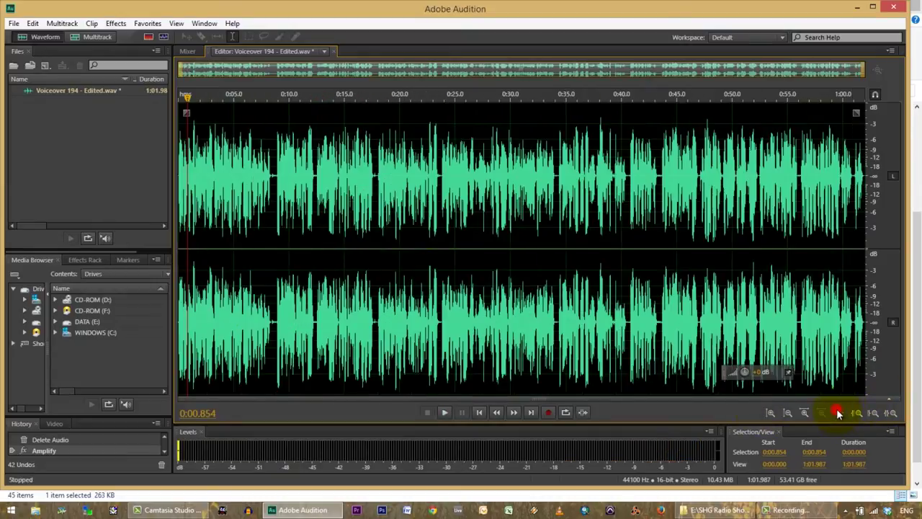
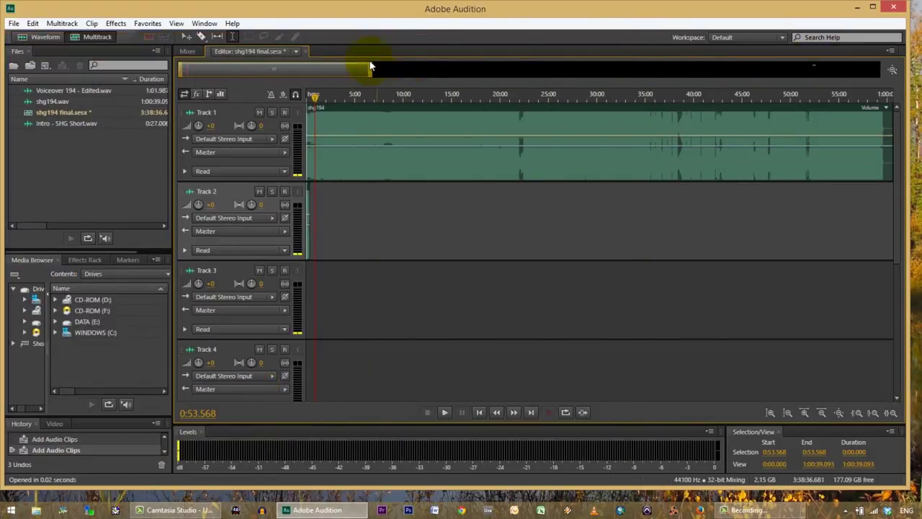
- Move the Voiceover 194 - Edited clip on Track 2 near the beginning of the session, starting at about 1:21
drag(337, 69, 807, 25)
drag(696, 193, 344, 231)
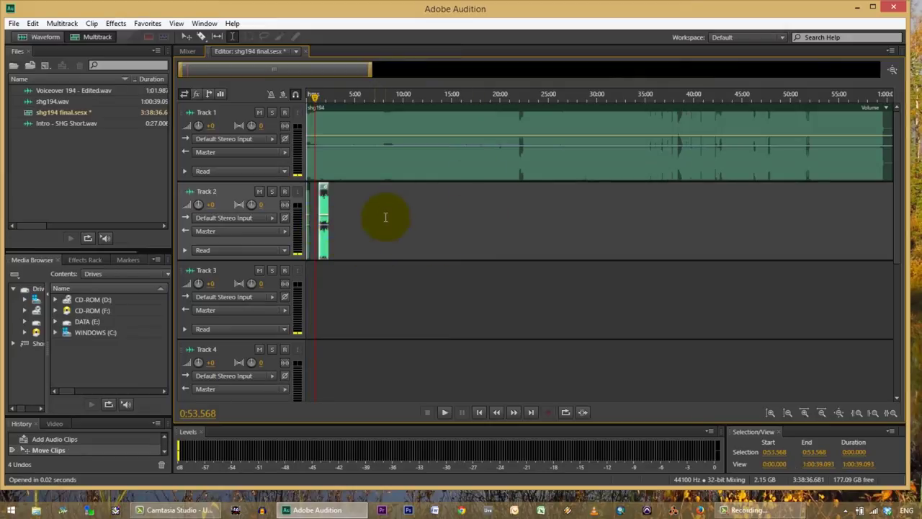
- Move the shg194 clip on Track 1 to start at about 0:24, overlapping the end of the Intro - SHG Short clip
drag(396, 216, 232, 189)
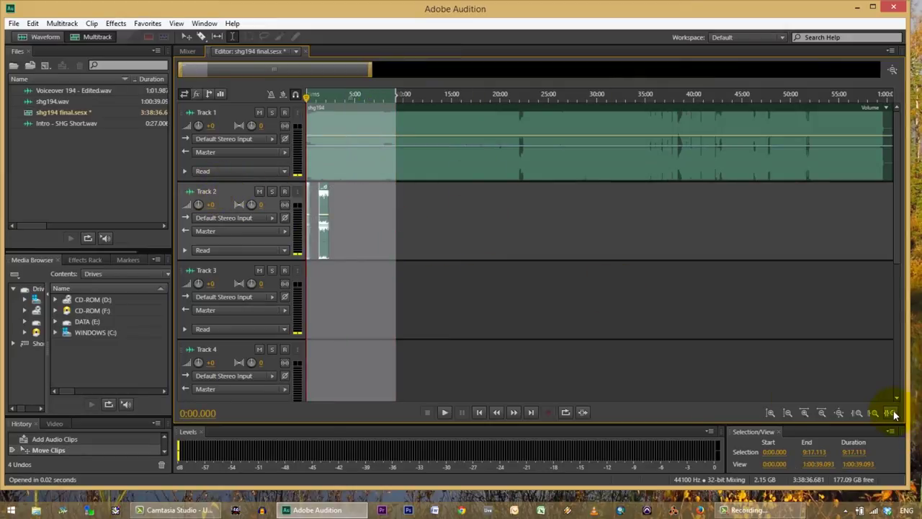
click(890, 412)
click(486, 243)
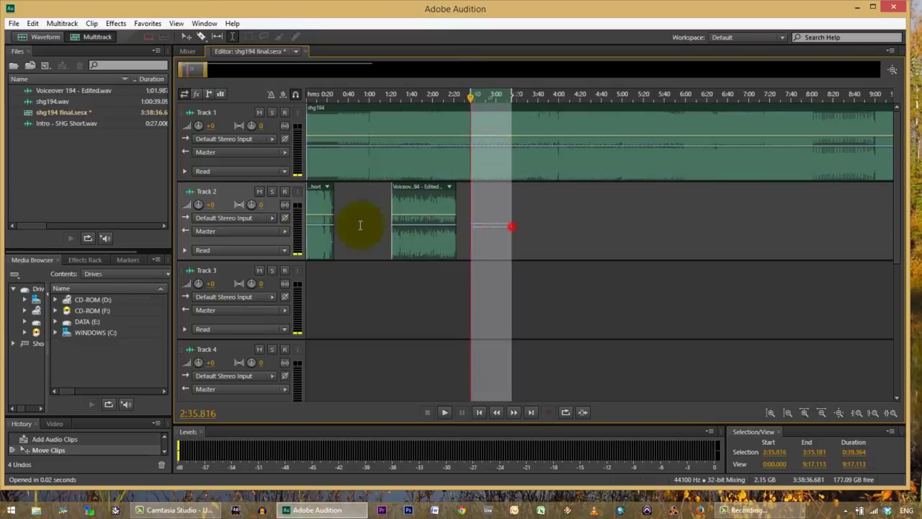
key(shift+Home)
click(891, 413)
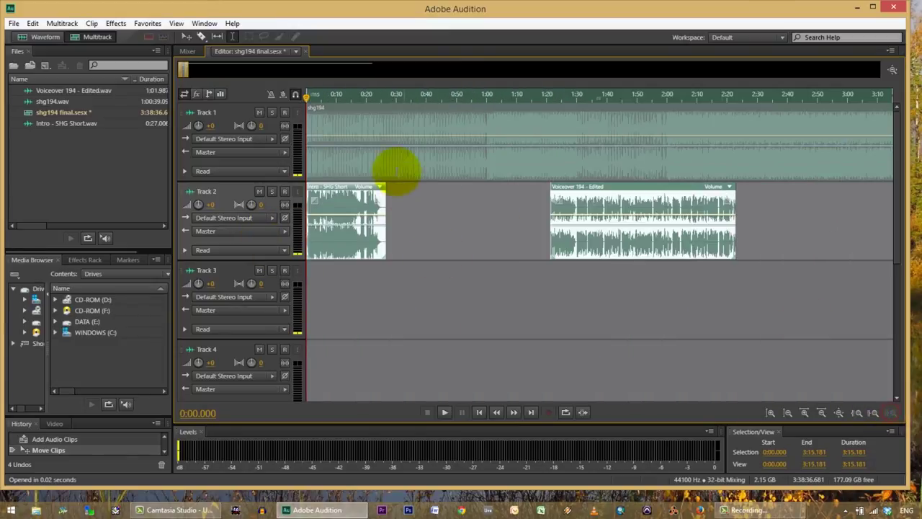
click(418, 216)
drag(339, 107, 412, 114)
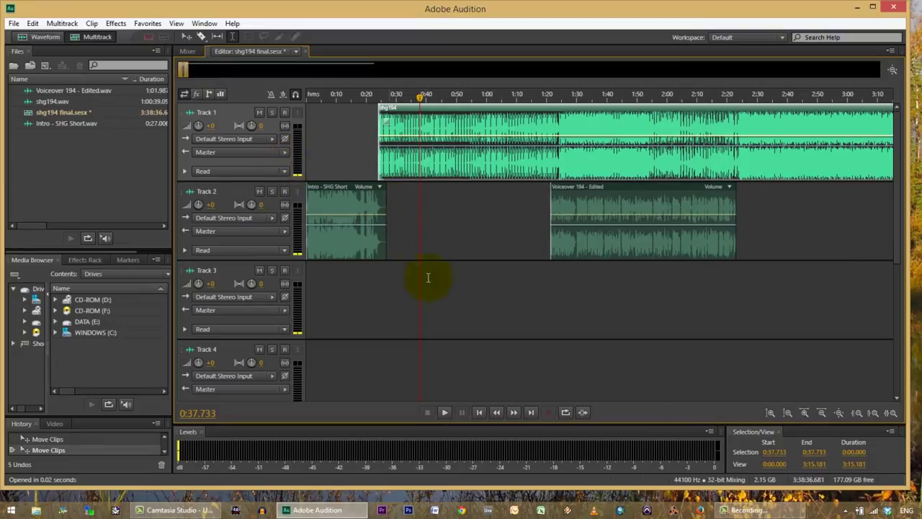
- Play the transition from the intro into the shg194 clip from about 0:18.579 and place the playhead at about 0:23.155
click(361, 95)
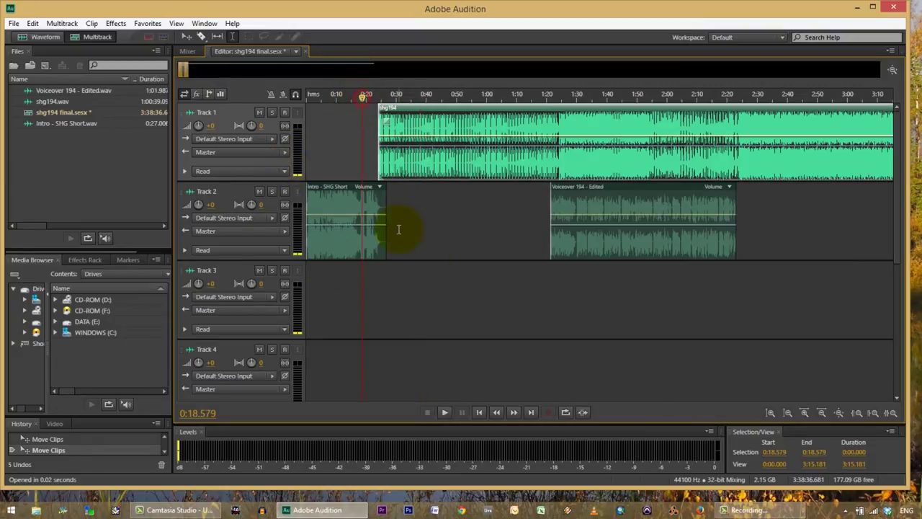
key(space)
drag(416, 269, 355, 263)
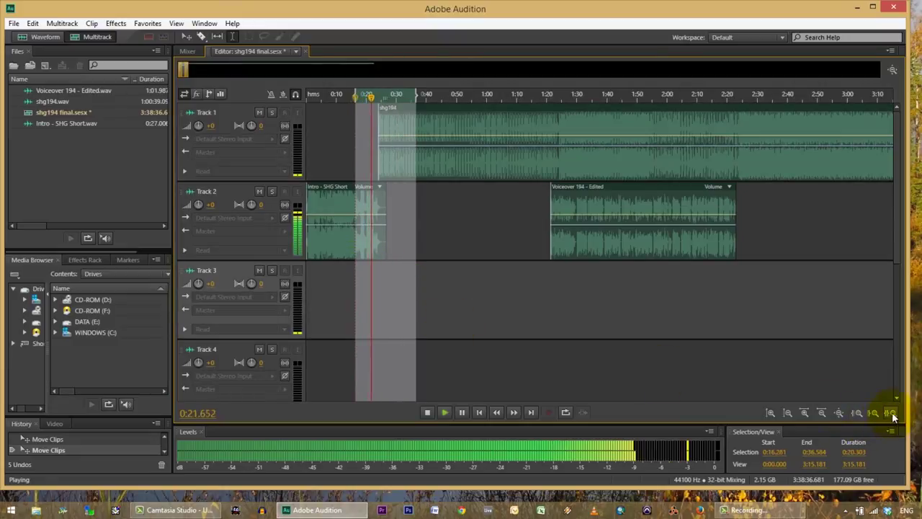
click(857, 413)
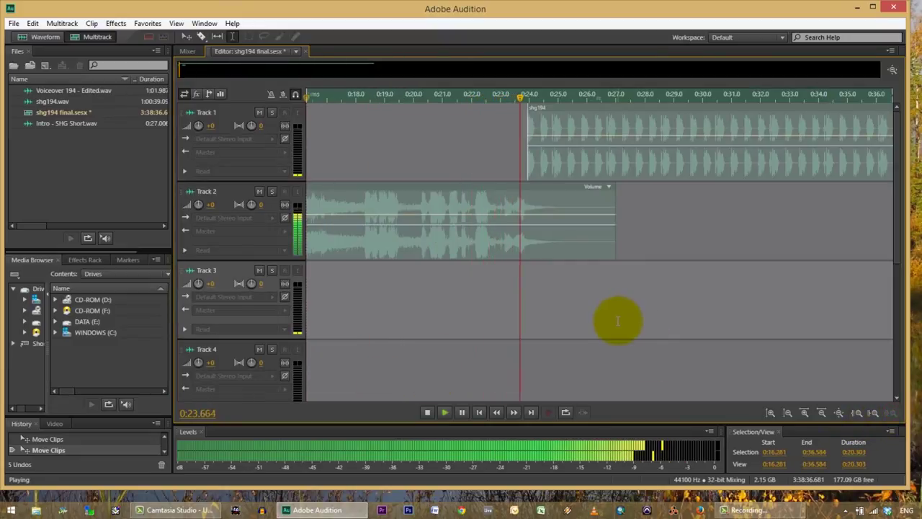
key(space)
click(500, 139)
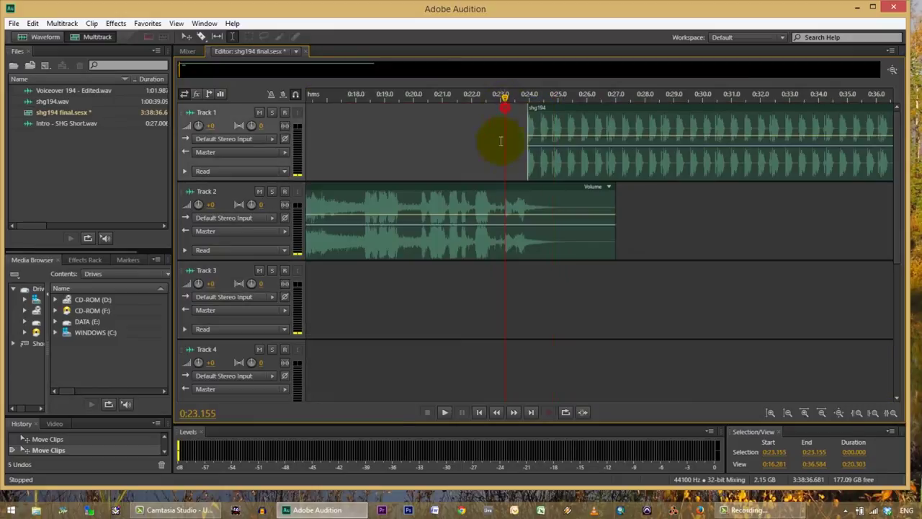
- Nudge the shg194 clip on Track 1 slightly earlier so it starts at about 0:23.8, as the intro's last word ends
drag(702, 279, 368, 278)
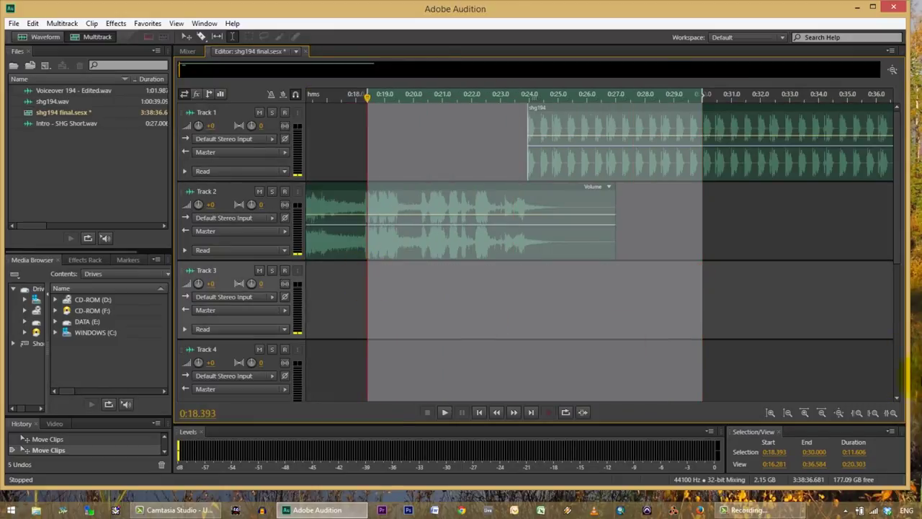
click(892, 413)
click(586, 315)
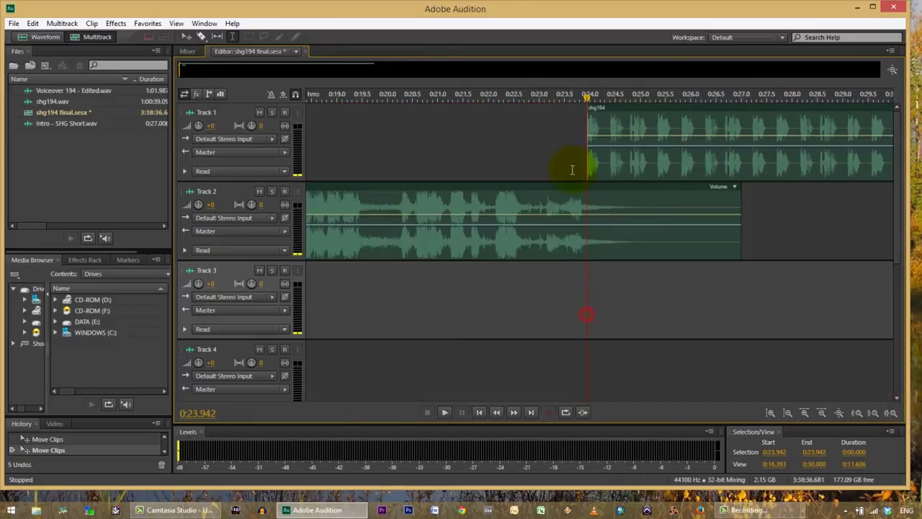
double_click(611, 114)
click(93, 37)
drag(610, 109, 610, 113)
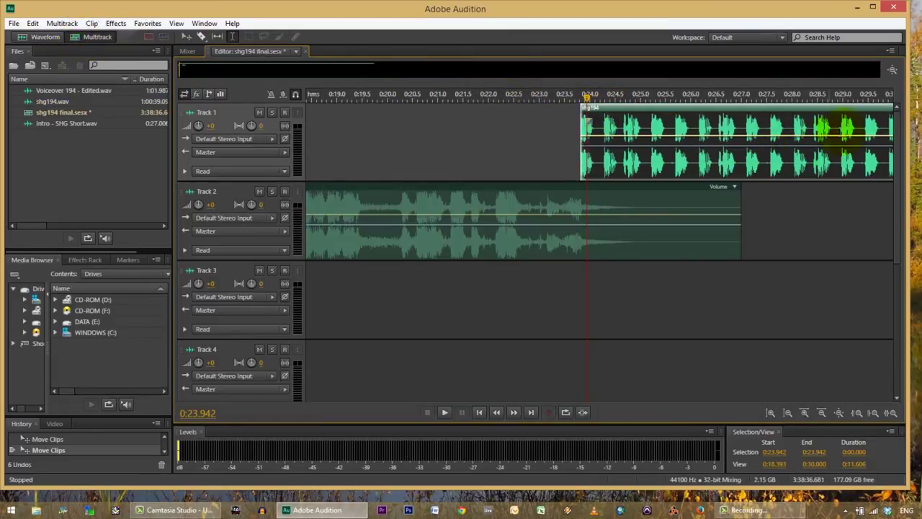
- Add a volume keyframe to shg194 at about 0:29, lower the clip's starting level for a ramp-up, and play from about 0:18.905
click(850, 135)
drag(590, 141, 572, 145)
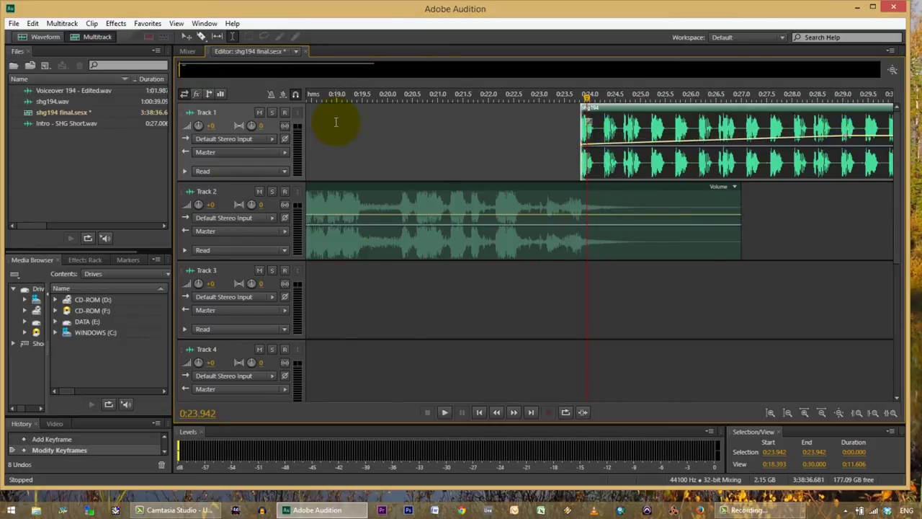
click(823, 411)
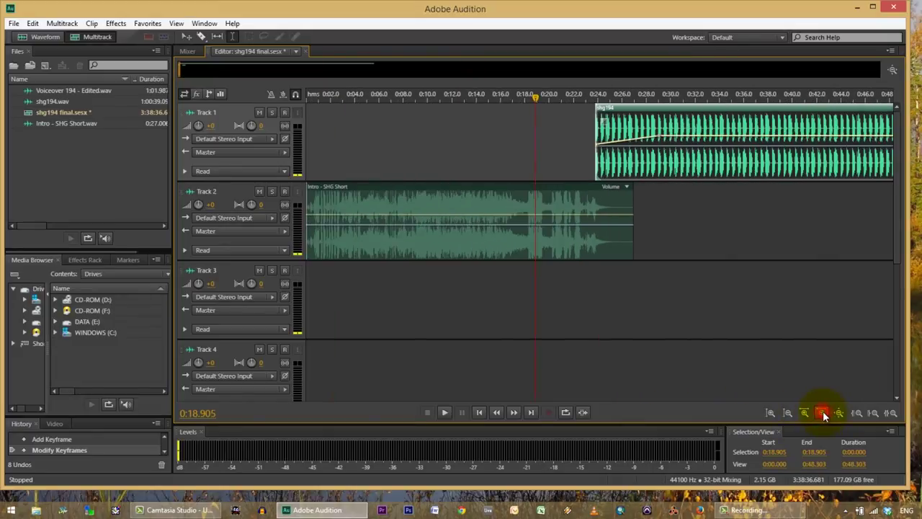
key(space)
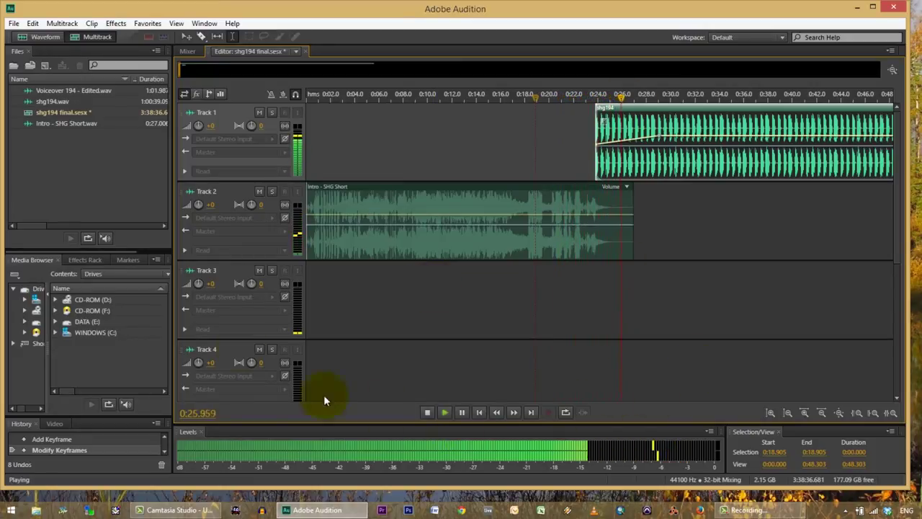
- Try the Voiceover 194 - Edited clip right after the intro at about 0:28, play it over the mix, and return it to about 1:21
click(821, 412)
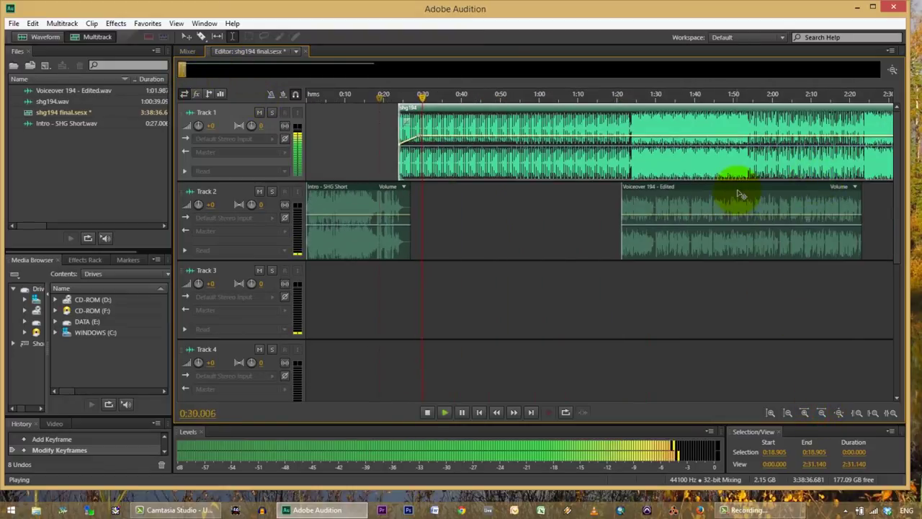
drag(724, 190, 533, 208)
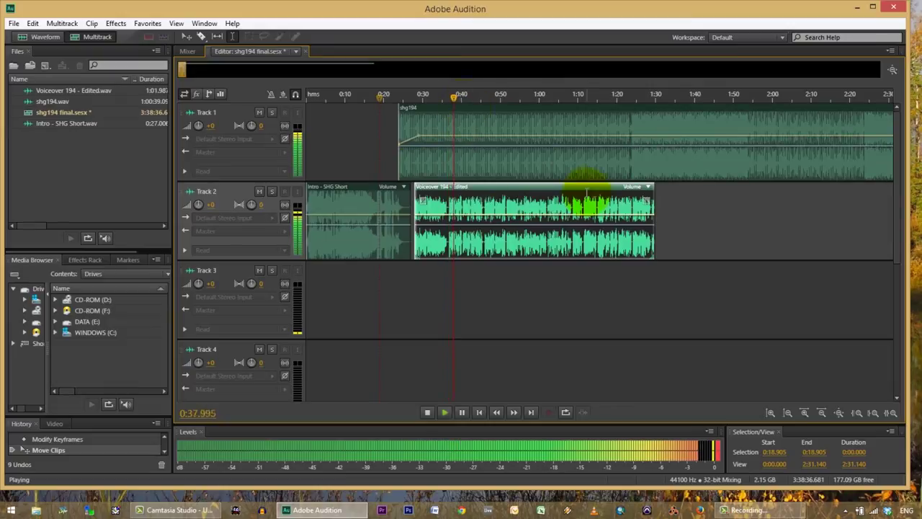
click(619, 194)
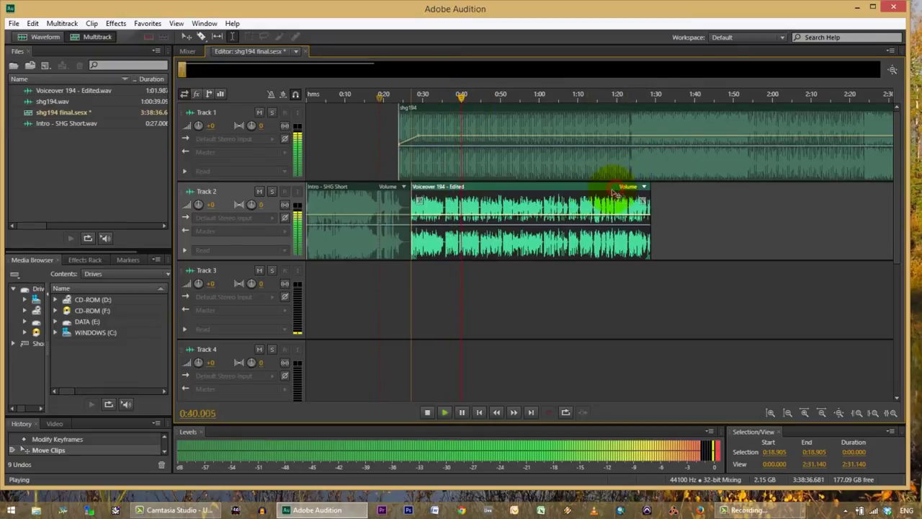
click(418, 96)
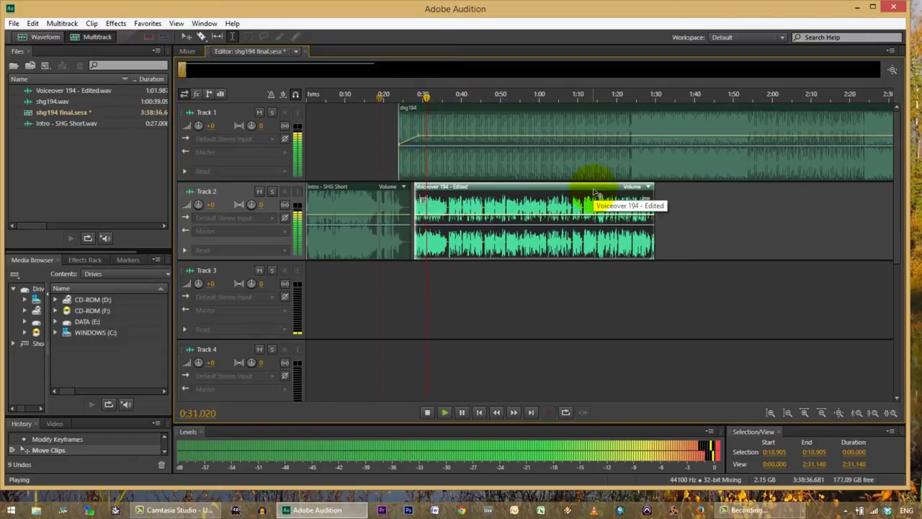
click(629, 96)
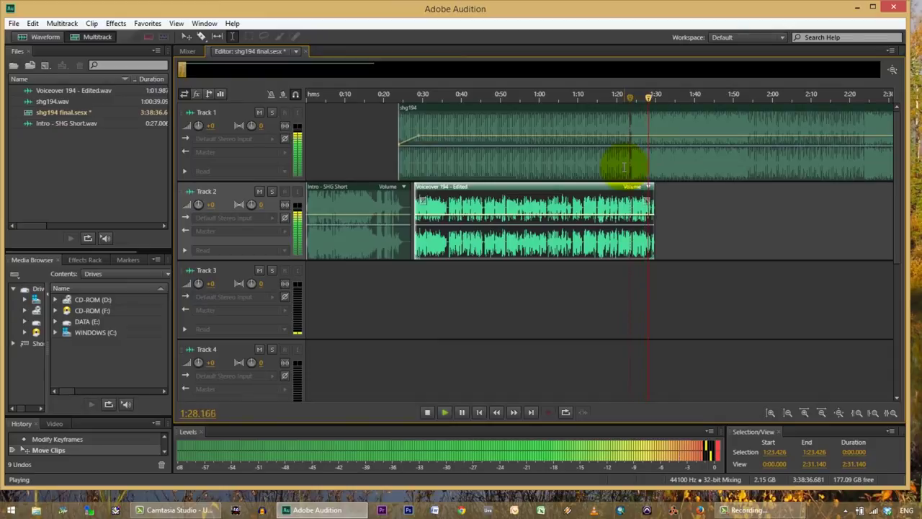
key(space)
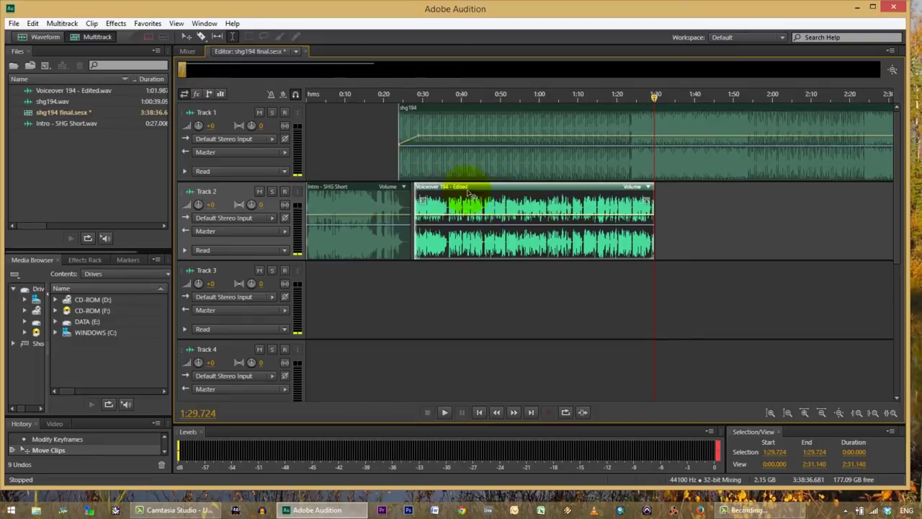
drag(557, 191, 764, 193)
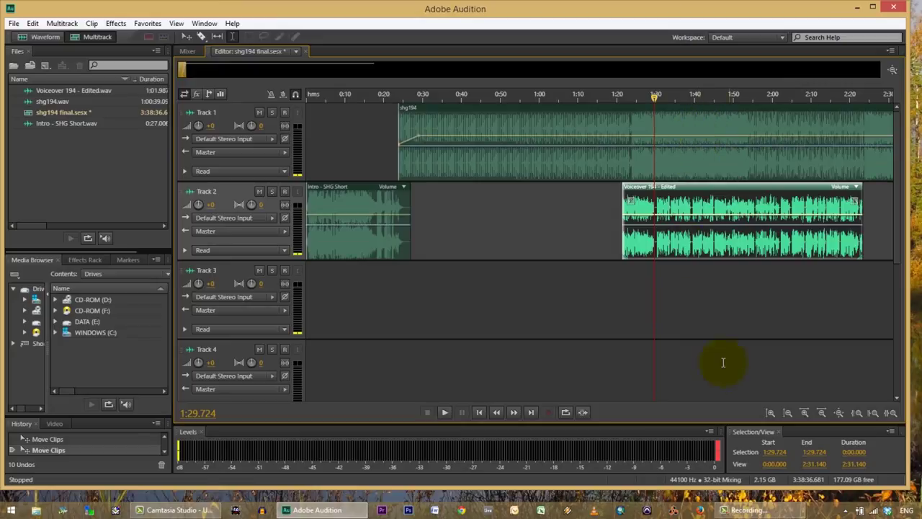
- Add volume keyframes to shg194 at the voiceover's start and end, and lower the music between them to about -6.5 dB
drag(657, 99, 846, 101)
drag(590, 223, 876, 237)
click(894, 415)
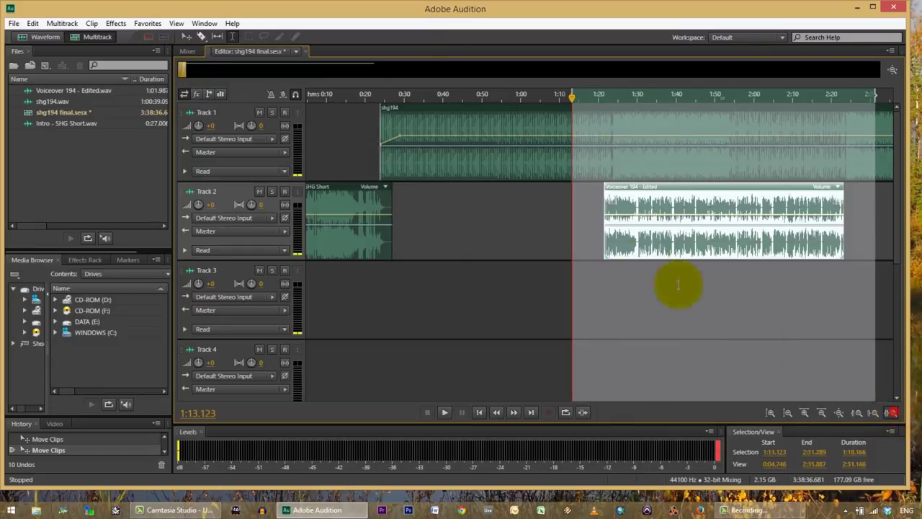
click(528, 349)
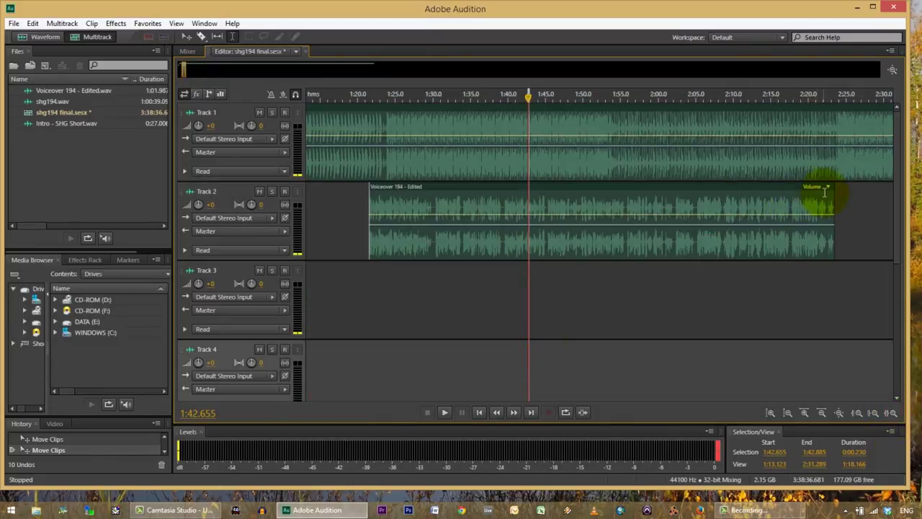
click(843, 141)
drag(841, 142, 835, 148)
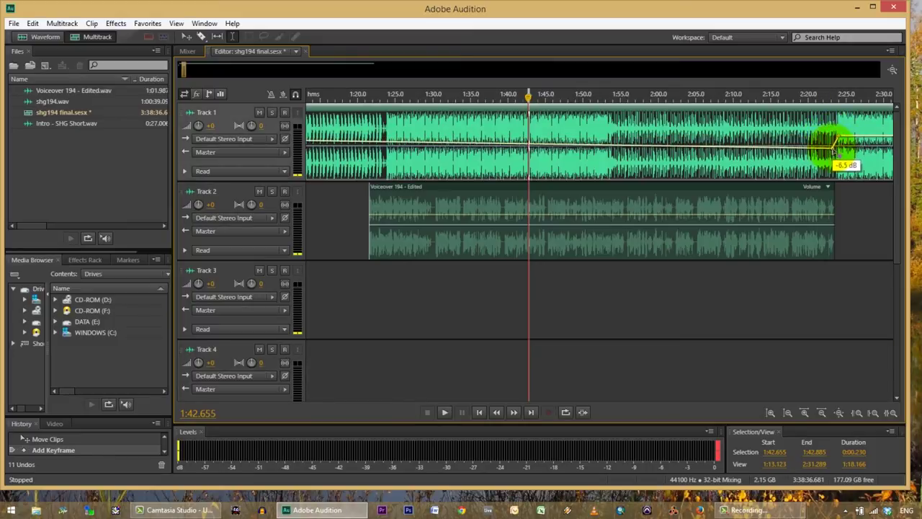
mouse_move(369, 146)
mouse_down()
mouse_move(366, 135)
mouse_move(372, 152)
mouse_up()
- Add shg194 volume keyframes at about 1:24 and 1:54 and lower the louder music section between them further
click(384, 148)
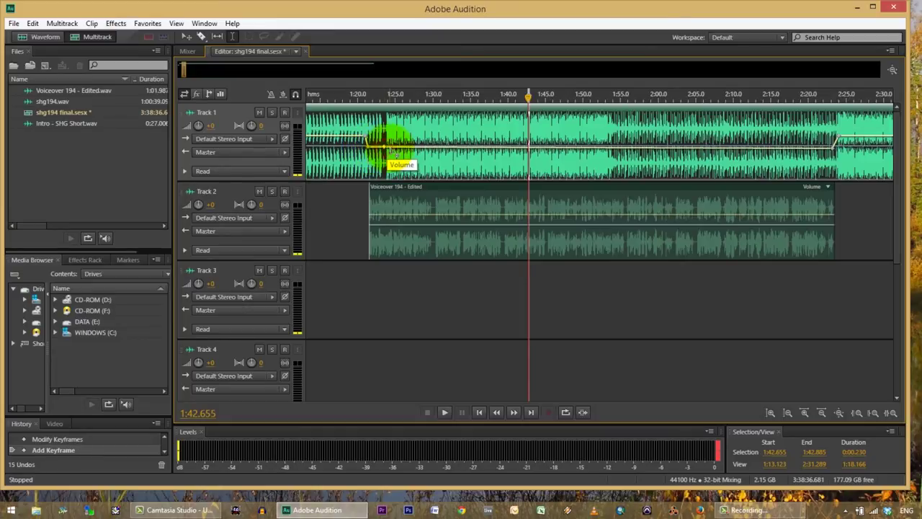
click(620, 149)
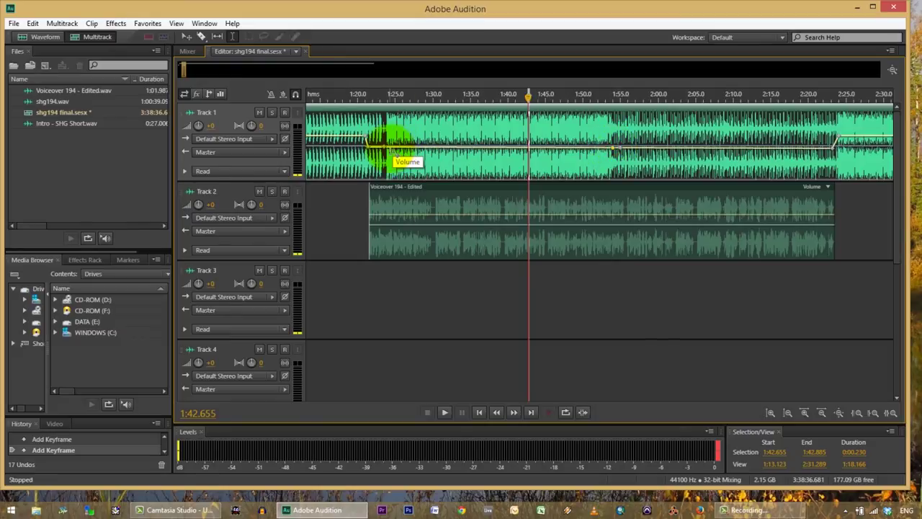
drag(391, 147, 389, 154)
drag(614, 153, 613, 151)
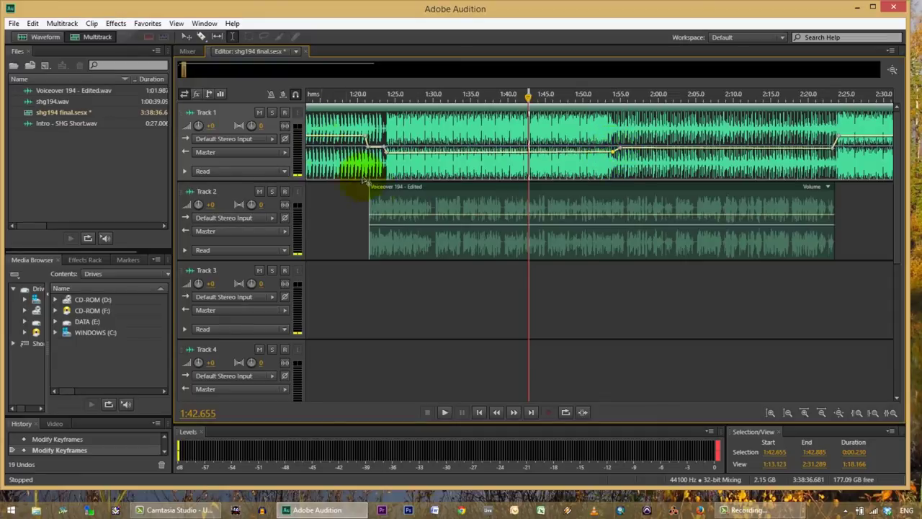
- Scrub along the shg194 volume dip from about 1:19 to 1:50 and fine-tune the lower keyframe near 1:54
drag(316, 92, 366, 97)
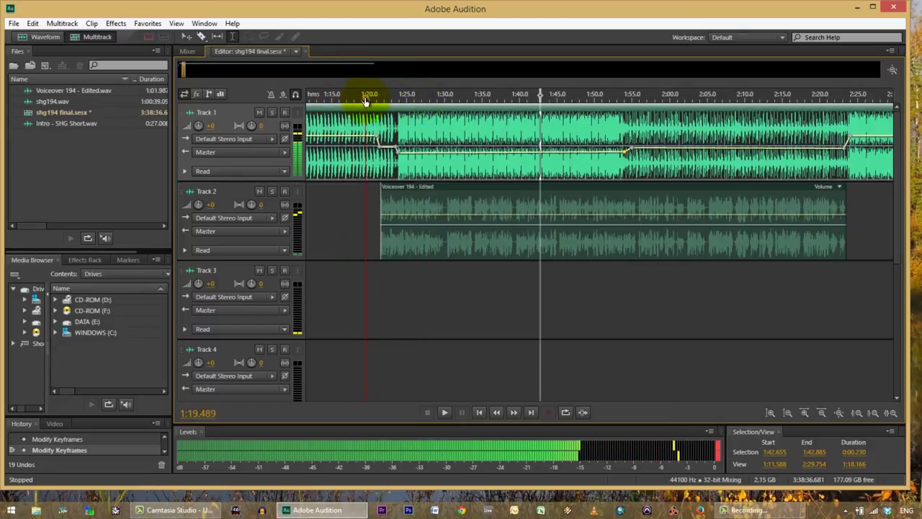
click(382, 141)
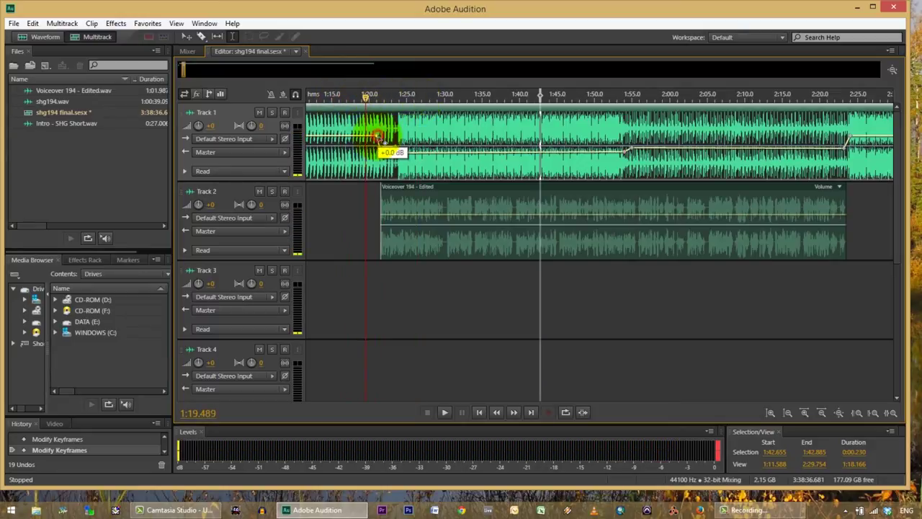
drag(367, 99, 388, 105)
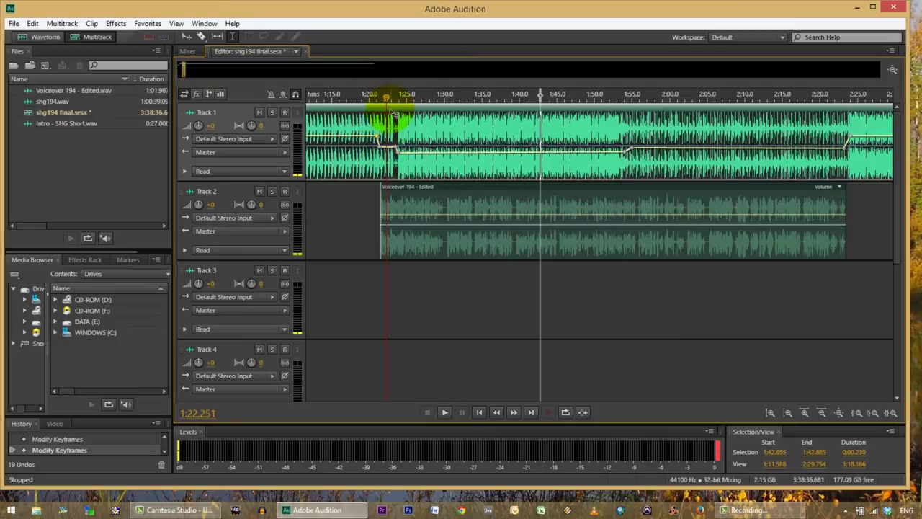
drag(385, 101, 399, 97)
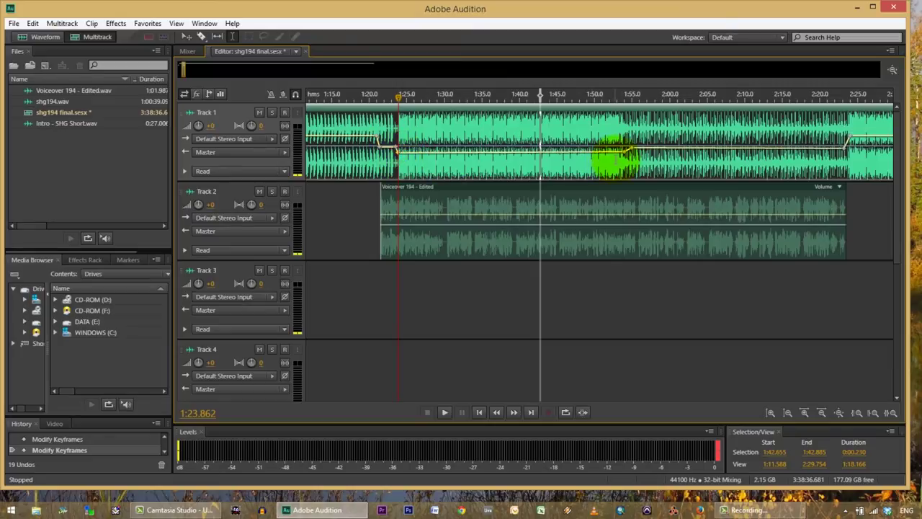
drag(628, 151, 628, 153)
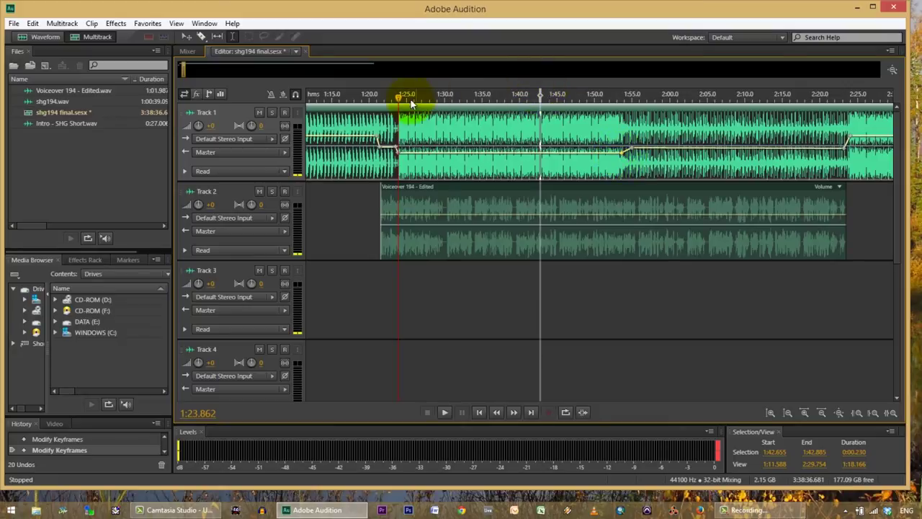
drag(410, 104, 597, 123)
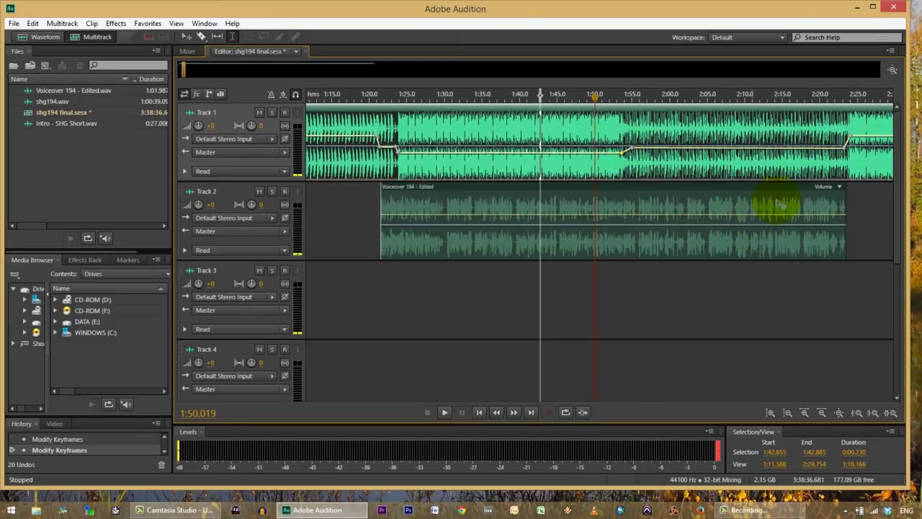
click(848, 148)
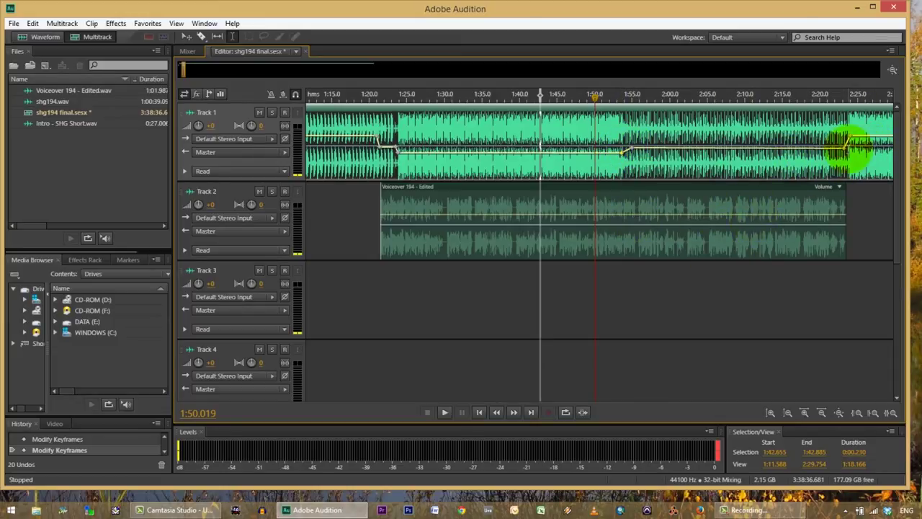
click(851, 139)
- Play the voiceover over the lowered music from about 1:15 to just past the voiceover's end
click(343, 117)
click(333, 99)
key(space)
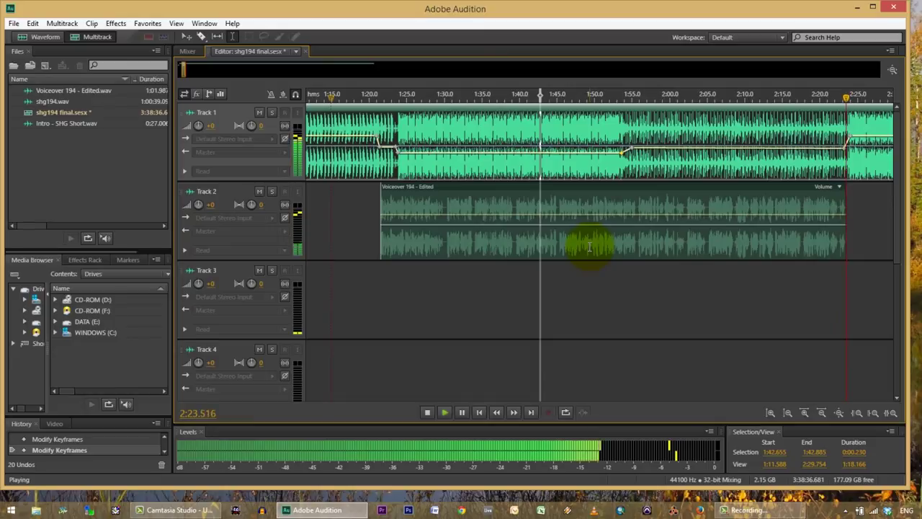
key(space)
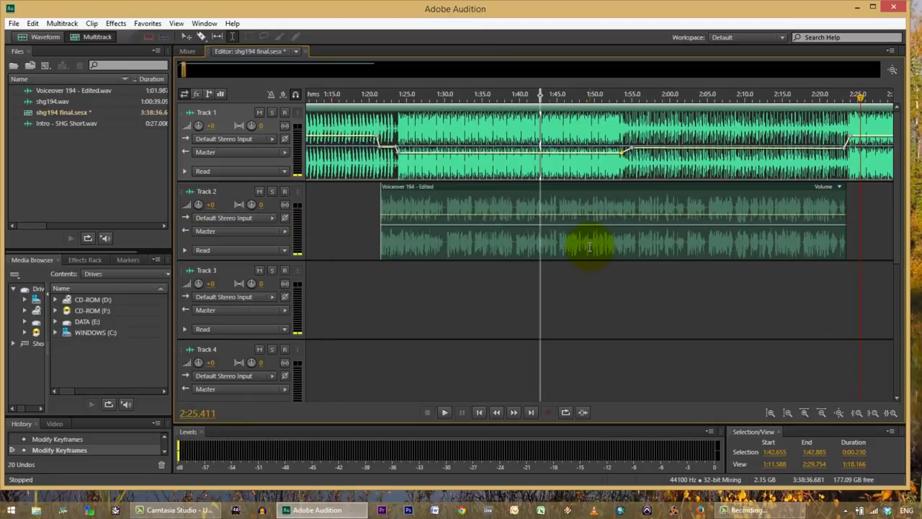
- Play the voiceover's first pause again in the session, starting from about 1:28.464
click(453, 282)
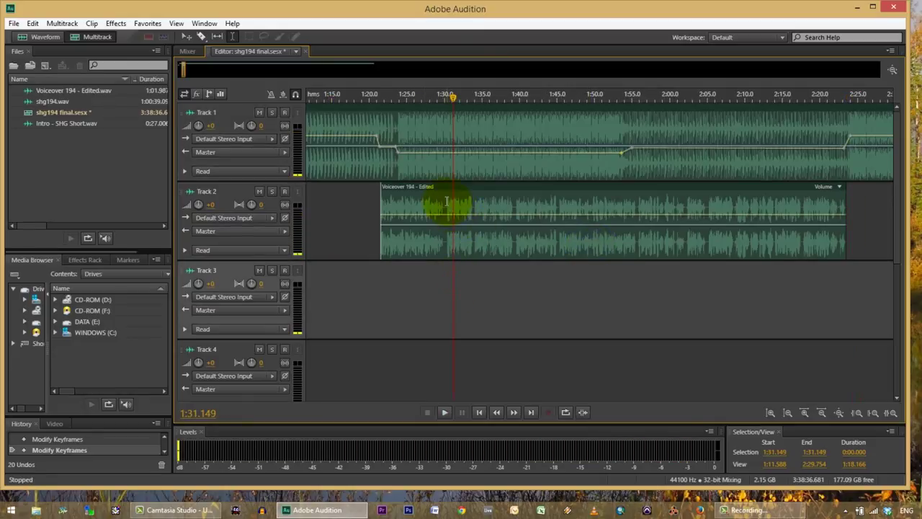
click(447, 202)
click(443, 97)
key(space)
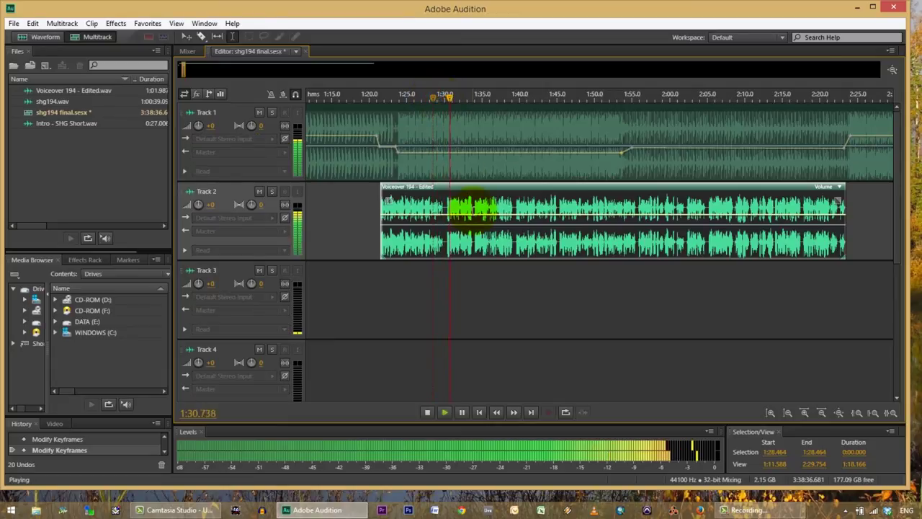
key(space)
- Open the voiceover clip in the Waveform editor, check the pause near 1:30, and isolate the 1:30.000 to 1:32.789 range in the view
double_click(447, 234)
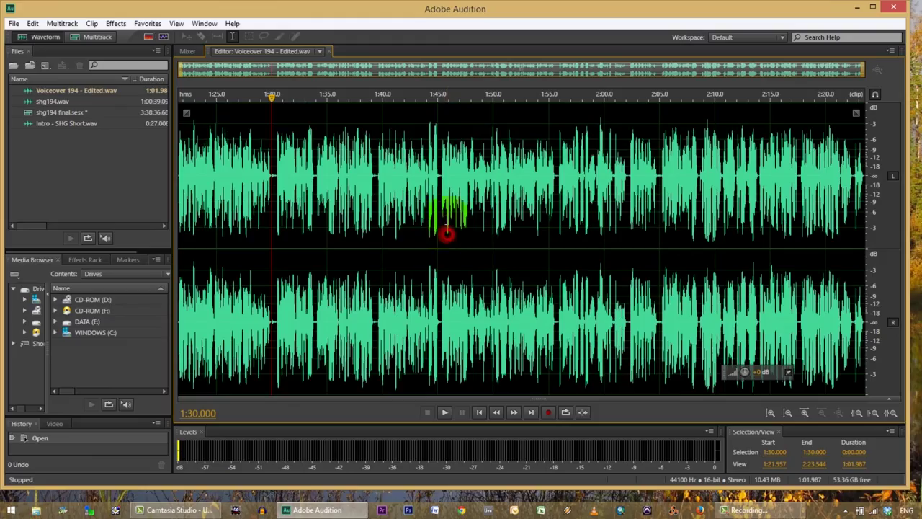
click(267, 186)
key(space)
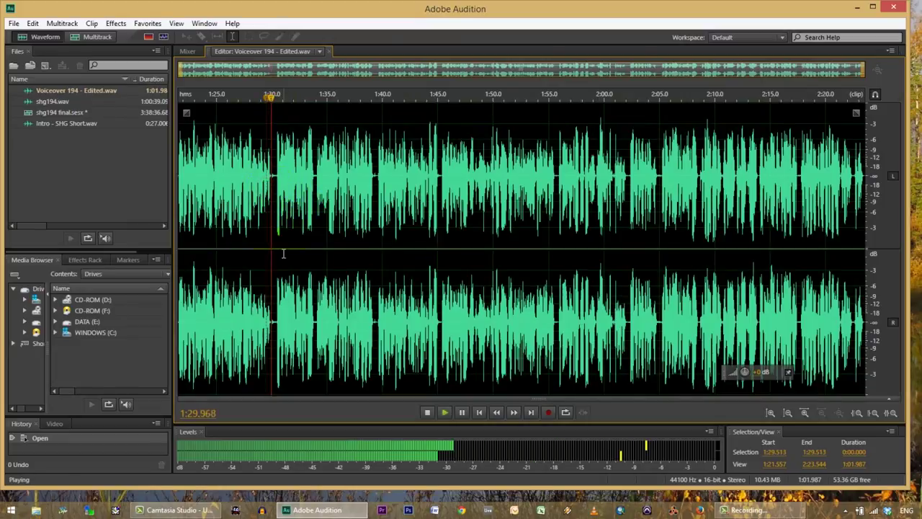
key(space)
drag(268, 222, 302, 227)
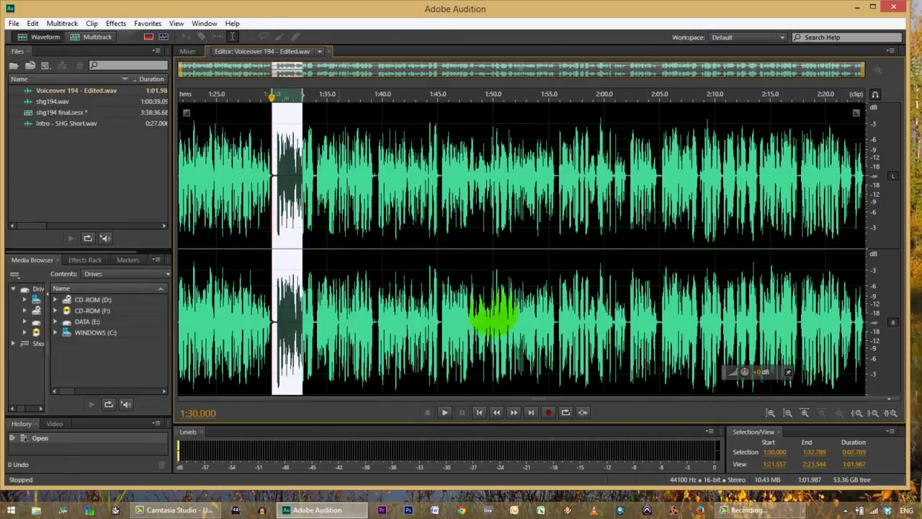
click(890, 413)
- Listen to the quiet gap just after 1:30 and delete about 0.24 s of the voiceover starting at 1:30.500
click(253, 180)
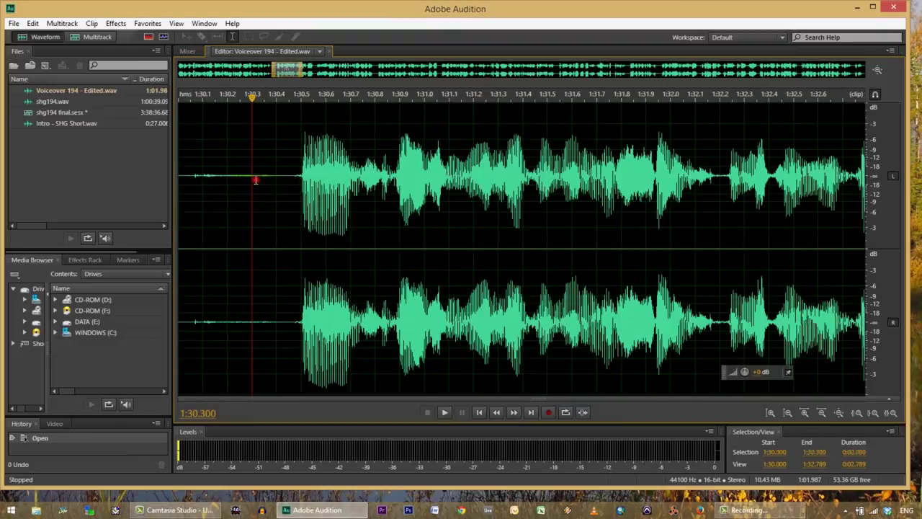
key(space)
click(189, 164)
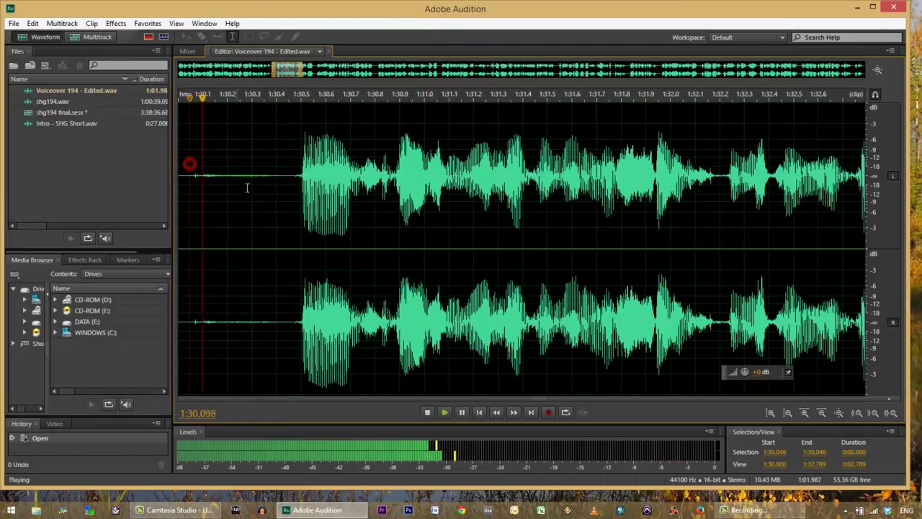
key(space)
drag(361, 168, 301, 165)
key(Delete)
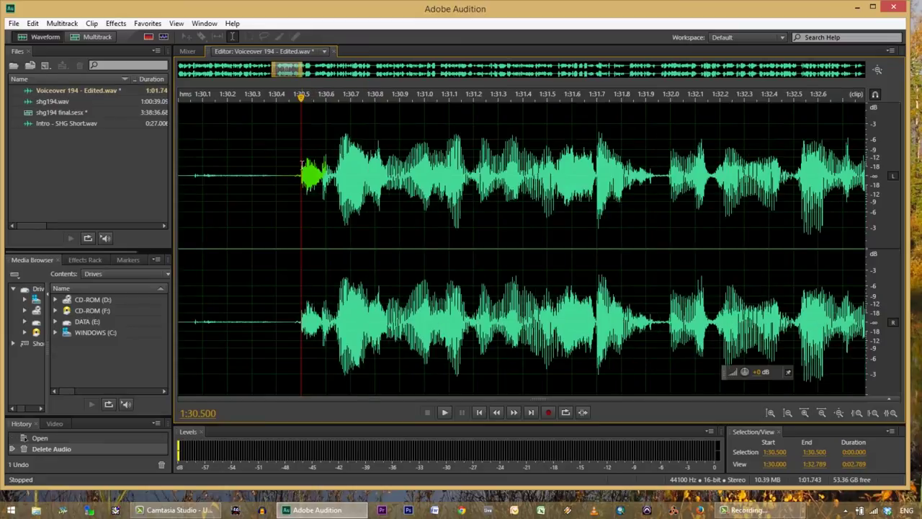
- Play the shortened voiceover passage across the cut, starting from 1:30.018, 1:29.053 and 1:27.930
click(186, 196)
key(space)
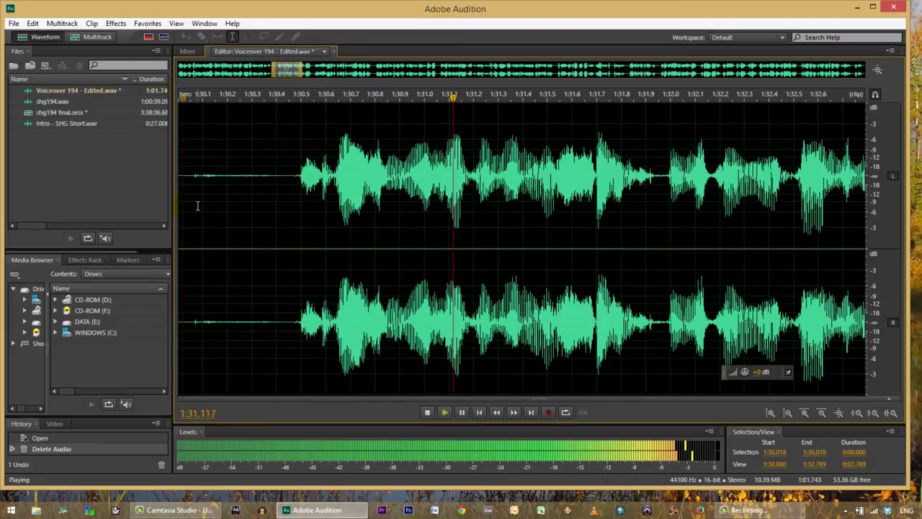
key(space)
click(202, 193)
click(830, 415)
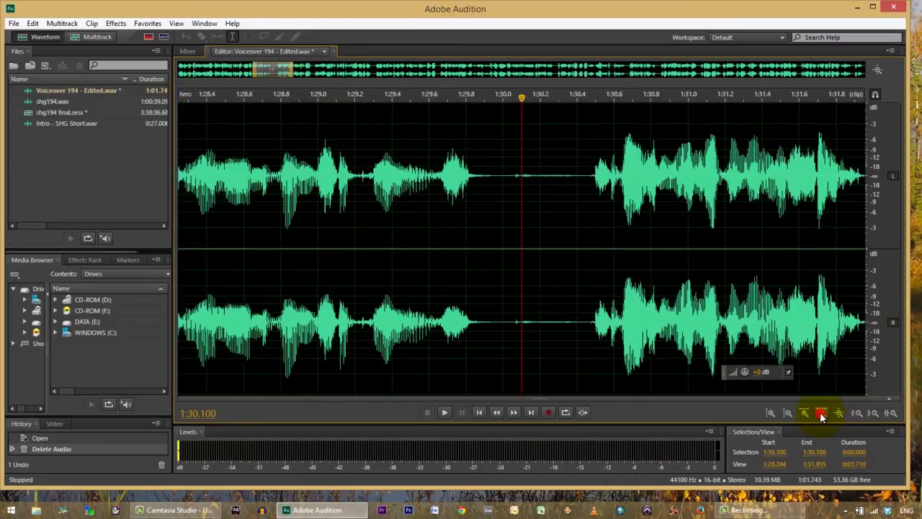
click(830, 415)
click(412, 177)
key(space)
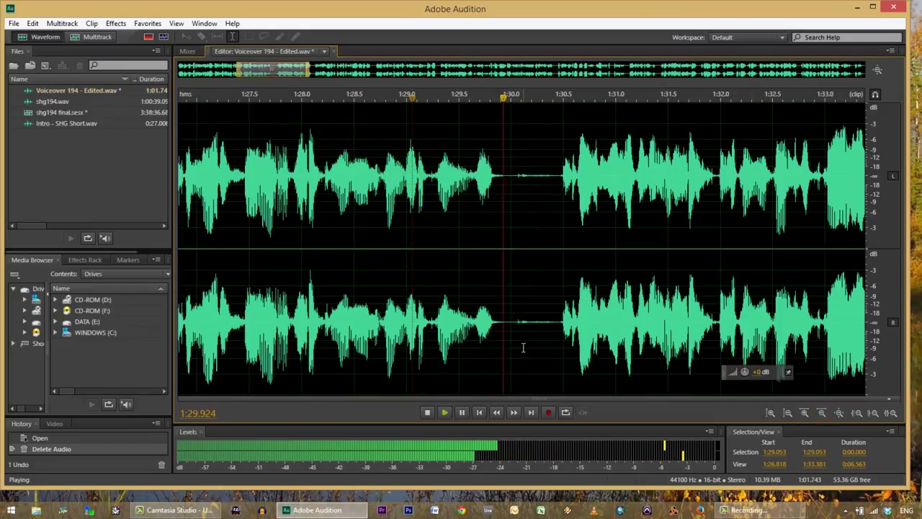
key(space)
click(294, 200)
key(space)
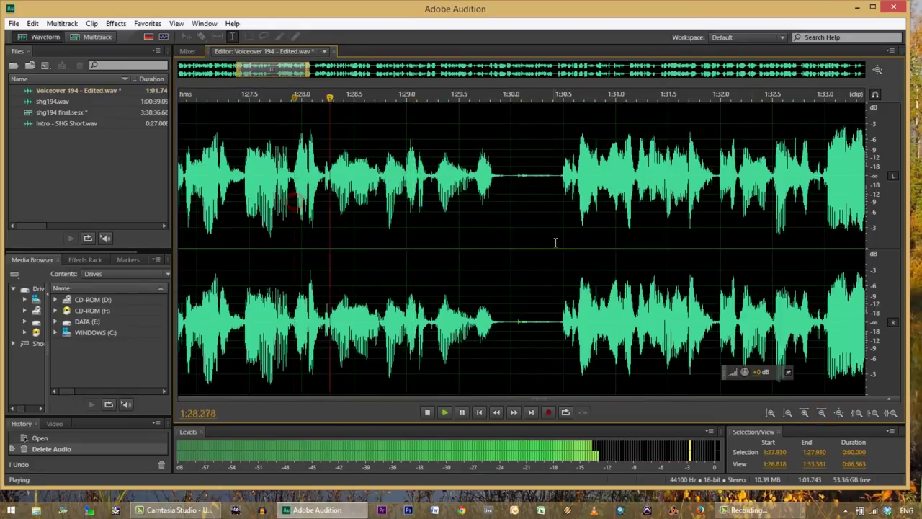
key(space)
- Try deleting the faint noise between 1:30.050 and 1:30.243, play the result from 1:28.000, and undo that deletion
drag(537, 176, 518, 173)
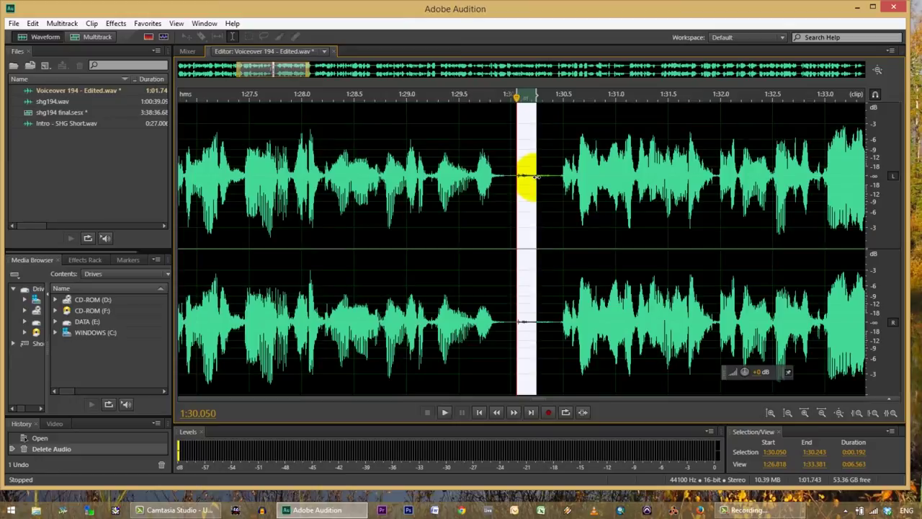
key(Delete)
click(299, 166)
key(space)
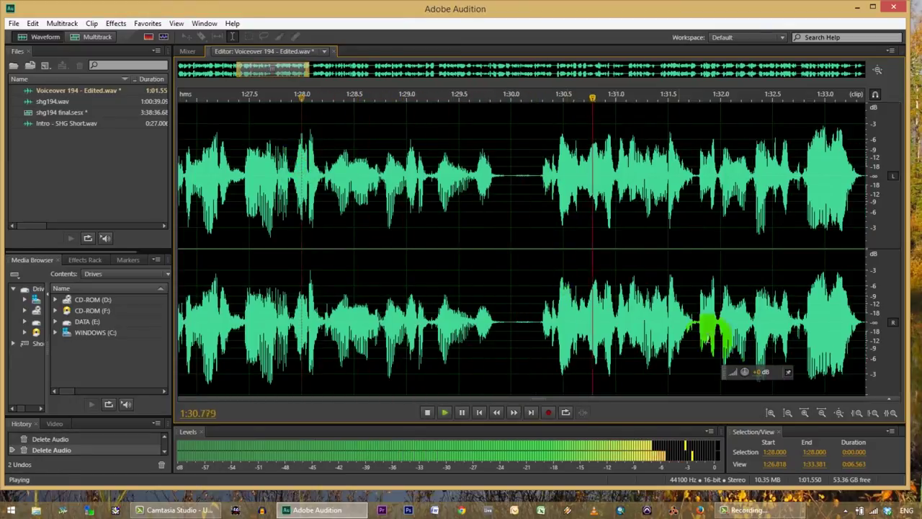
key(space)
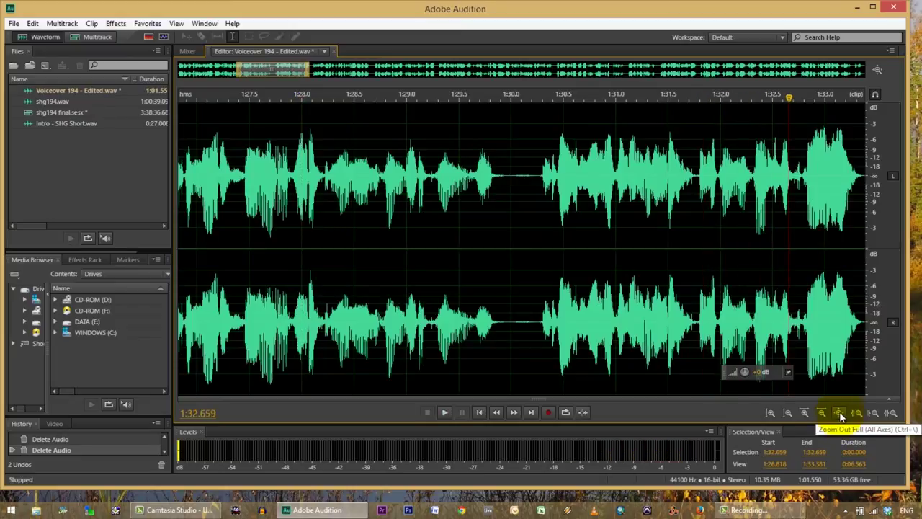
key(ctrl+z)
- Play the restored pause in the voiceover once more from 1:28.750
click(381, 186)
key(space)
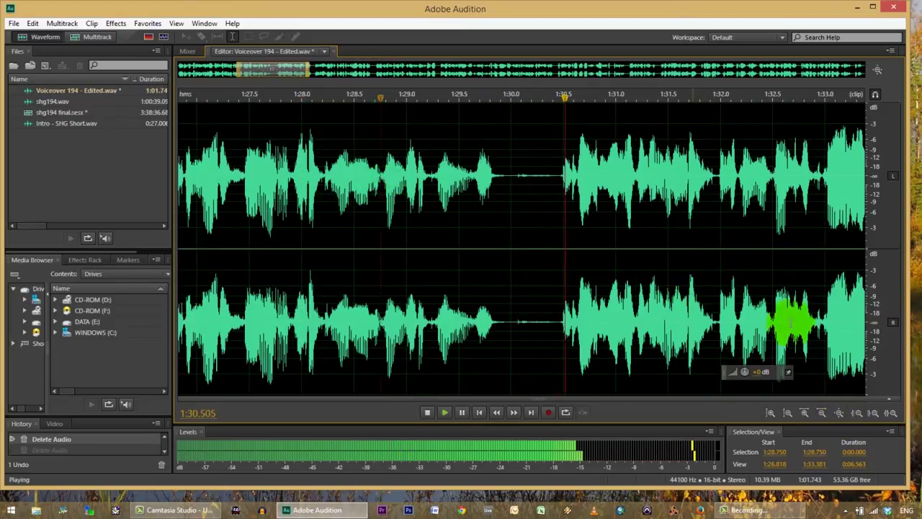
key(space)
- Save the edited voiceover file and return to the shg194 final multitrack session
click(821, 412)
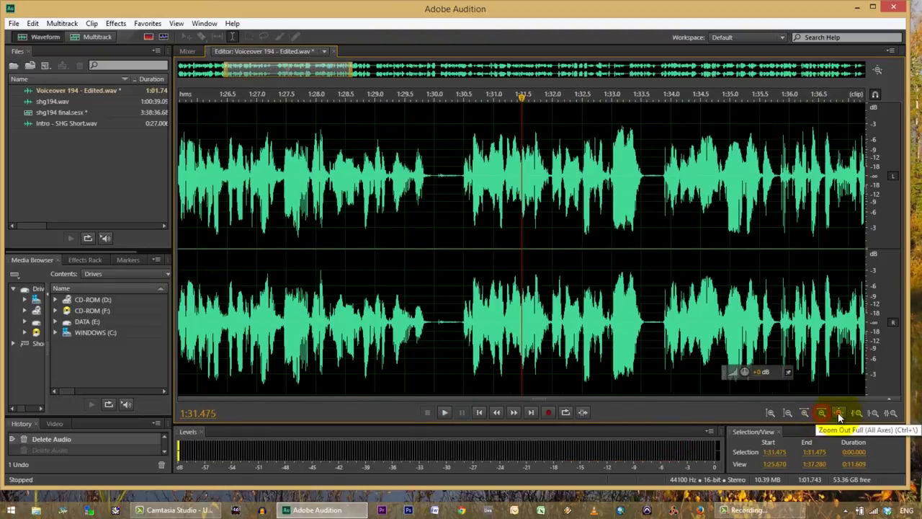
click(839, 413)
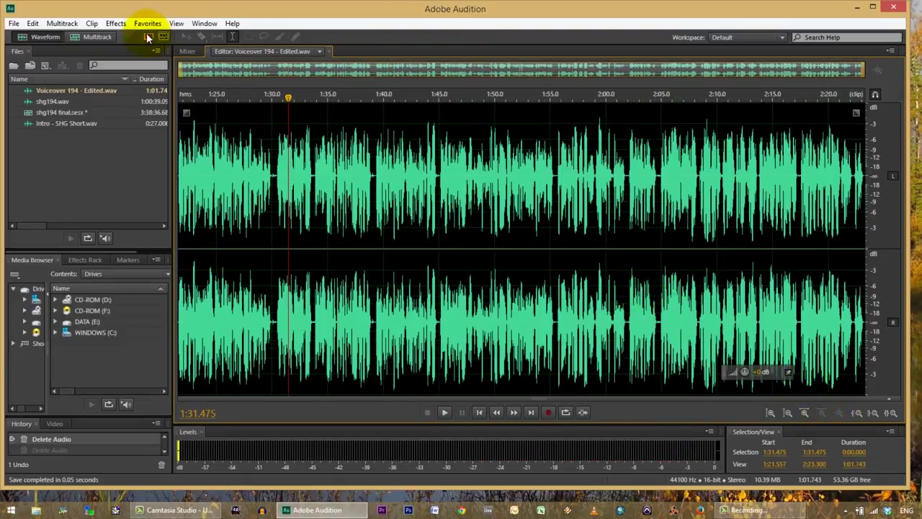
click(92, 37)
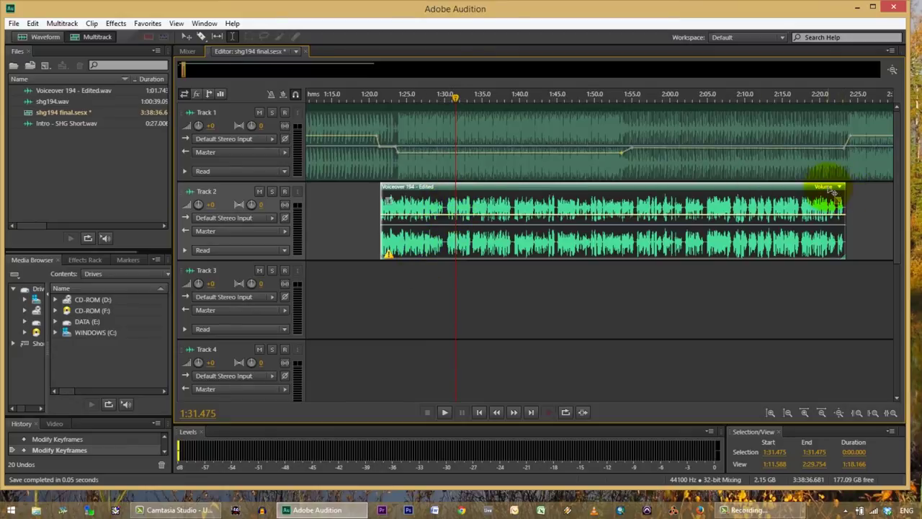
- Check the voiceover's ending from 2:21.045 and move the clip about 0.3 s later on Track 2, ending at about 2:23.9
drag(844, 278, 869, 361)
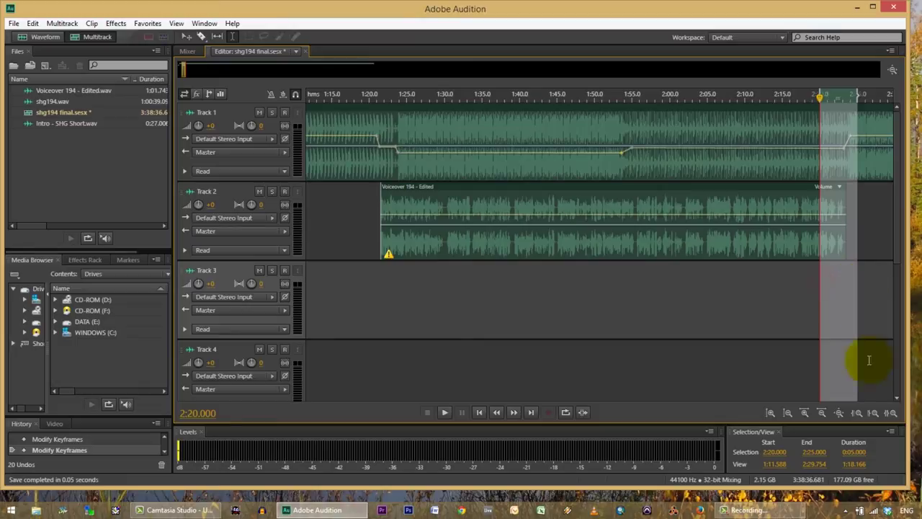
click(891, 413)
click(518, 288)
click(429, 283)
key(space)
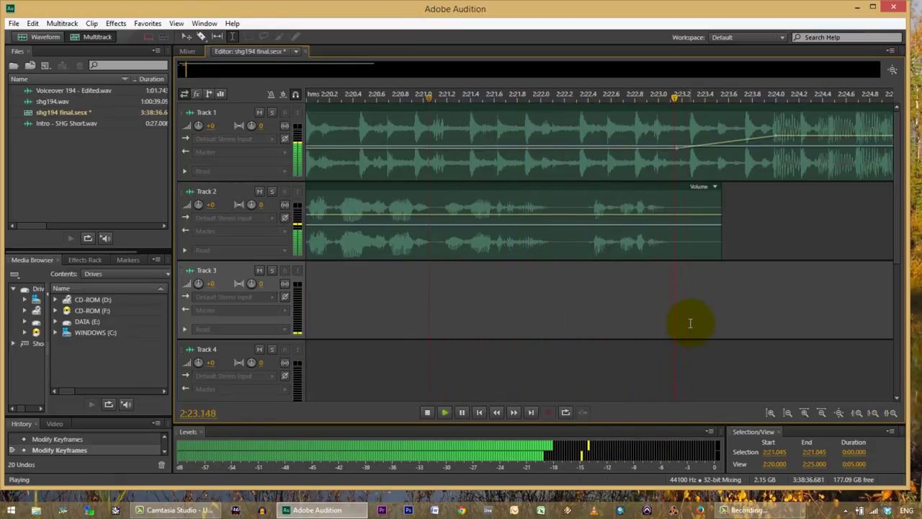
drag(652, 193, 692, 201)
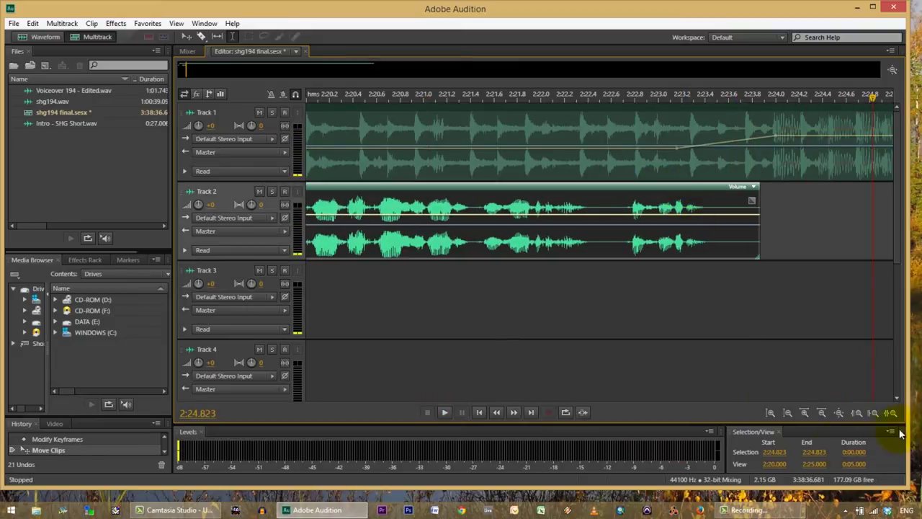
- Shift the first two keyframes of the shg194 volume dip later, to about 1:21.5 and 1:21.9, matching the voiceover's start
click(823, 413)
click(822, 413)
click(823, 415)
click(823, 414)
click(823, 414)
click(823, 414)
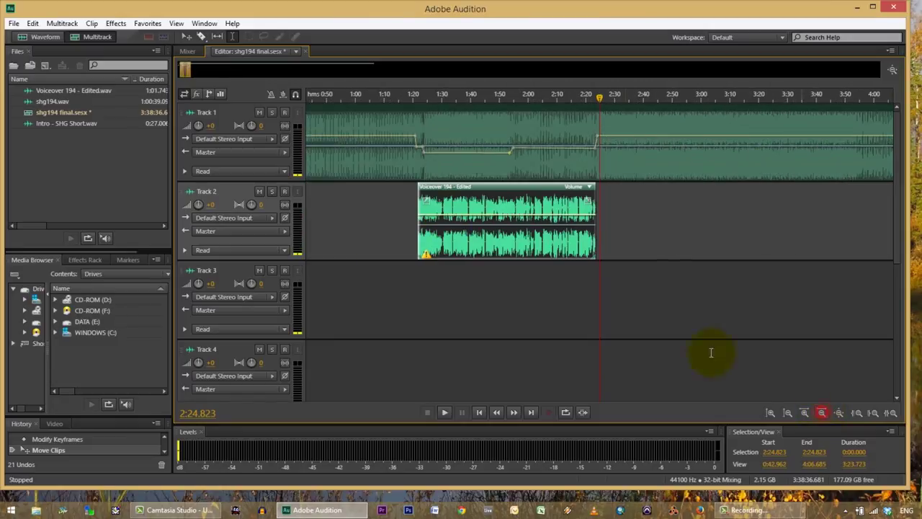
drag(404, 265, 432, 285)
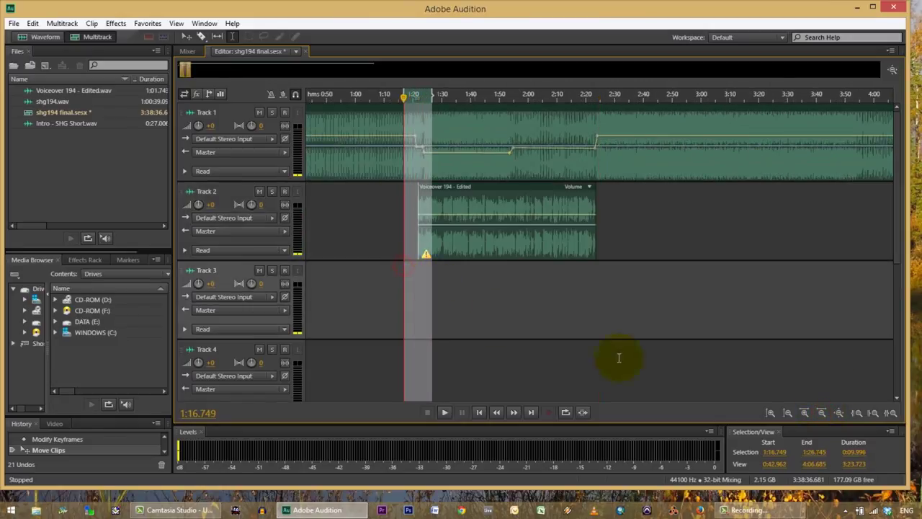
click(892, 412)
click(497, 251)
drag(579, 150, 609, 146)
drag(553, 139, 584, 136)
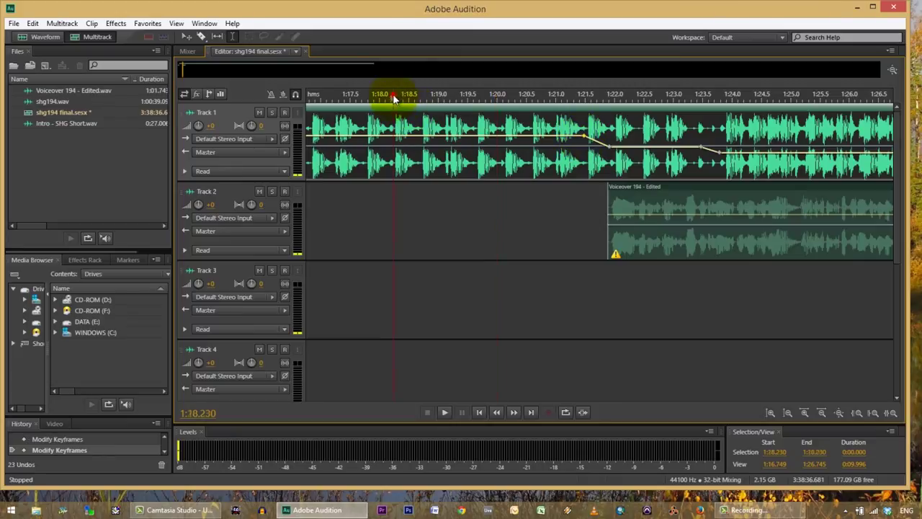
- Play the session from 1:18.230 through the voiceover's start, and from 2:19.660 to just past its end
click(395, 99)
key(space)
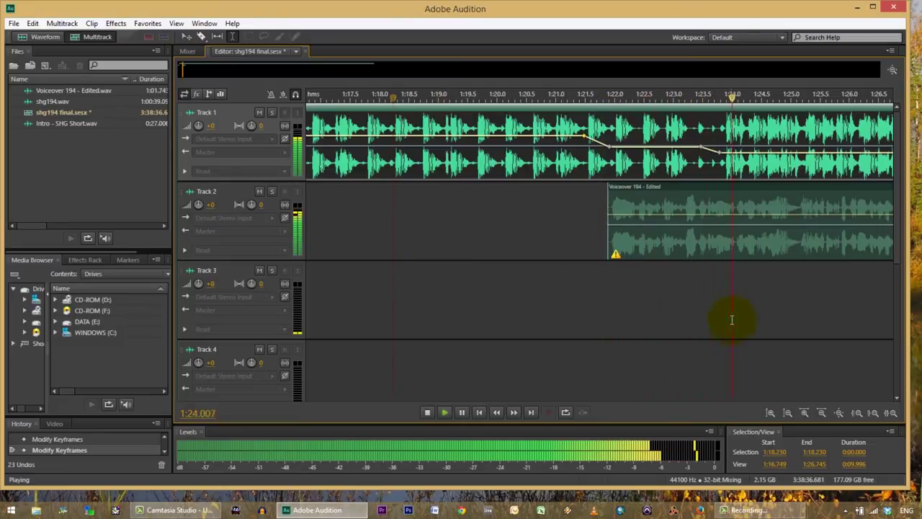
click(822, 412)
click(822, 412)
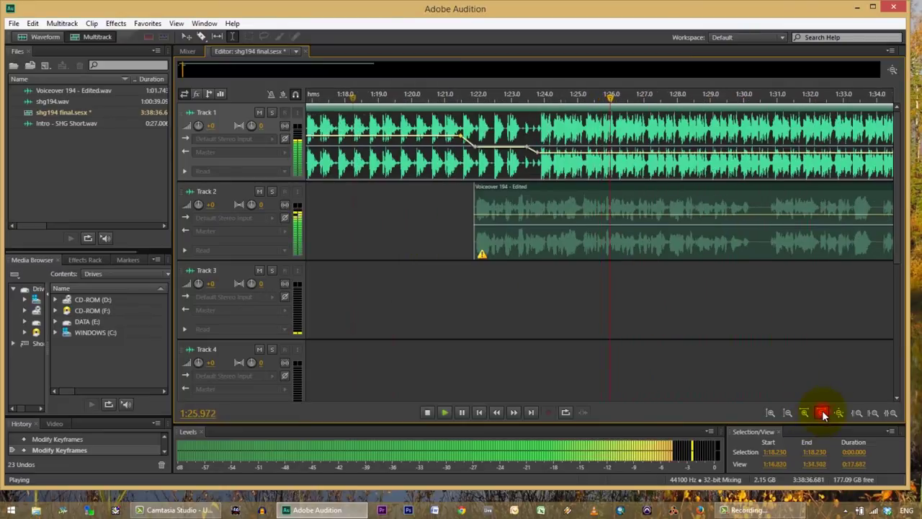
click(822, 412)
click(822, 412)
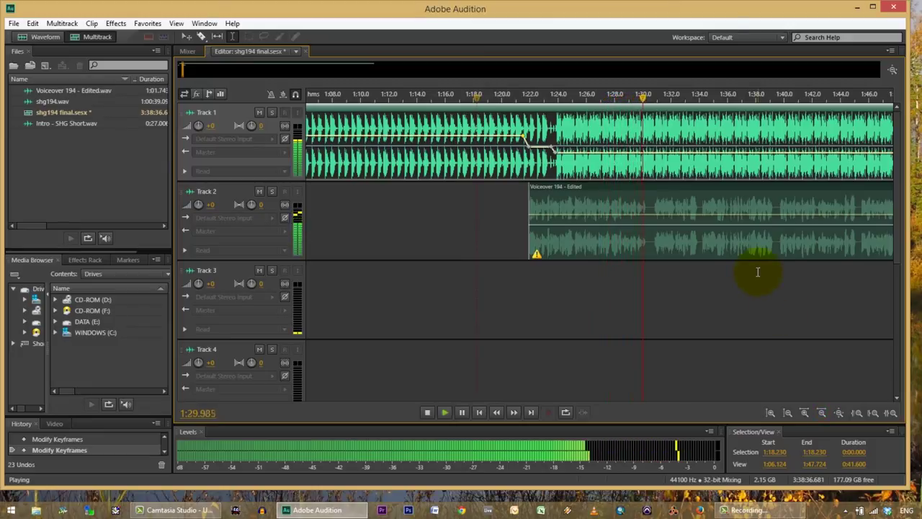
click(822, 411)
click(822, 411)
click(822, 411)
click(822, 412)
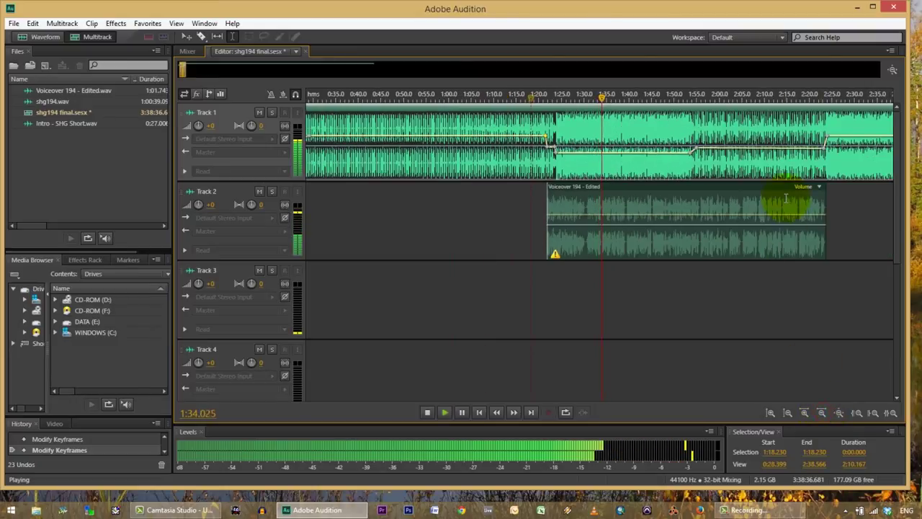
click(808, 98)
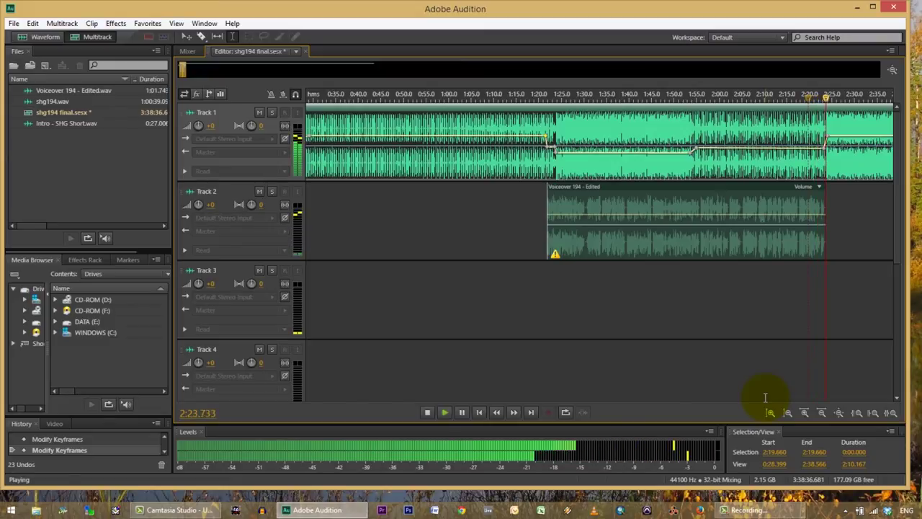
click(428, 412)
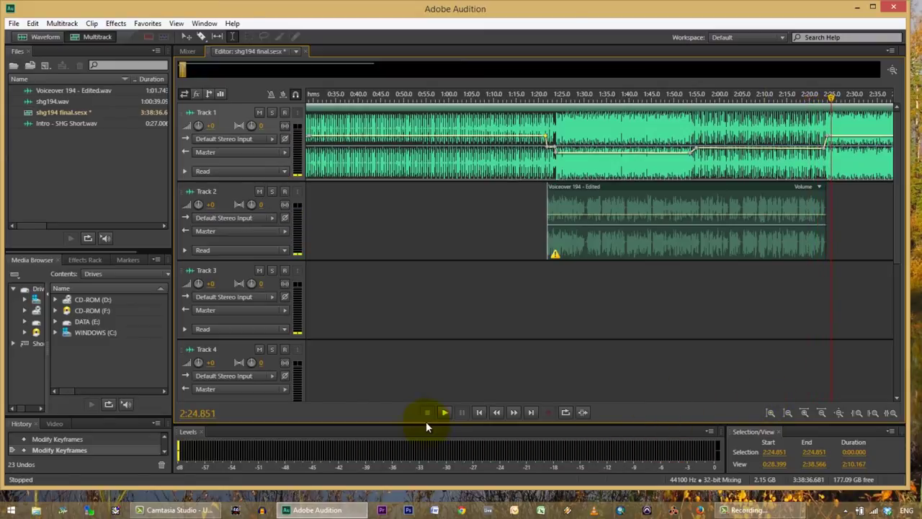